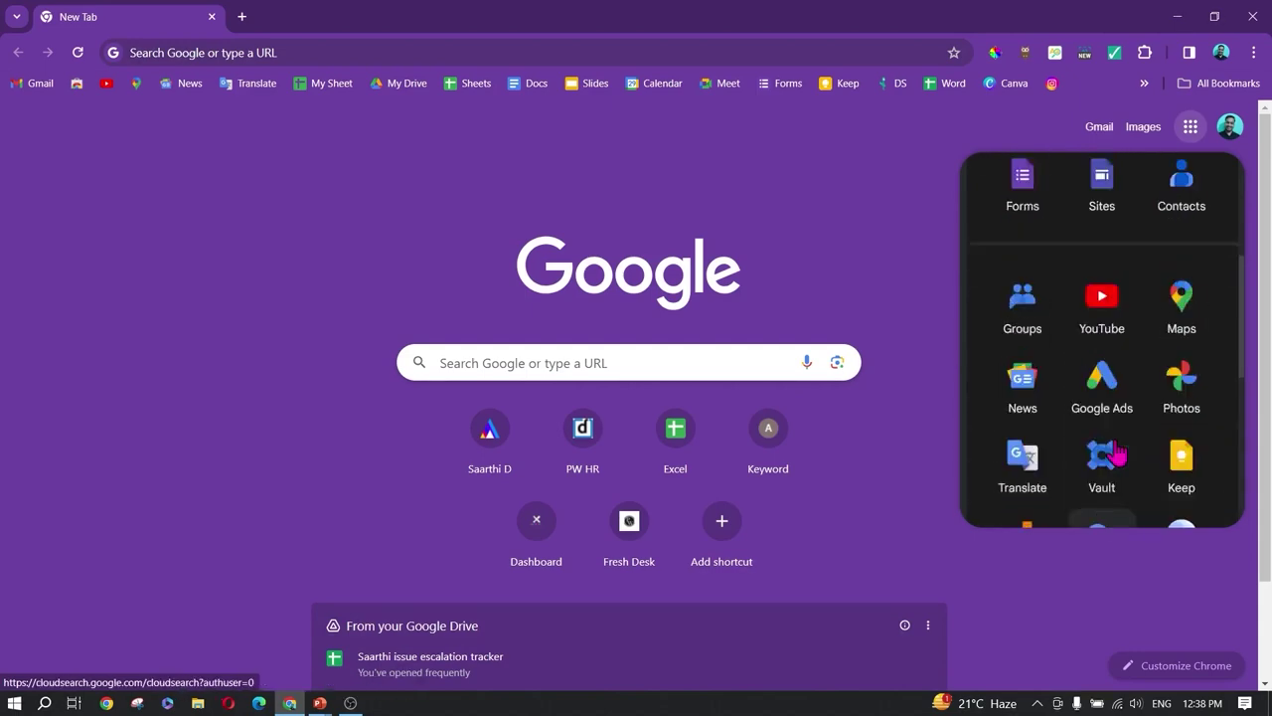
Step: Open Google Drive and try searching 'sst' and 'bal', then clear the search
left_click(1199, 206)
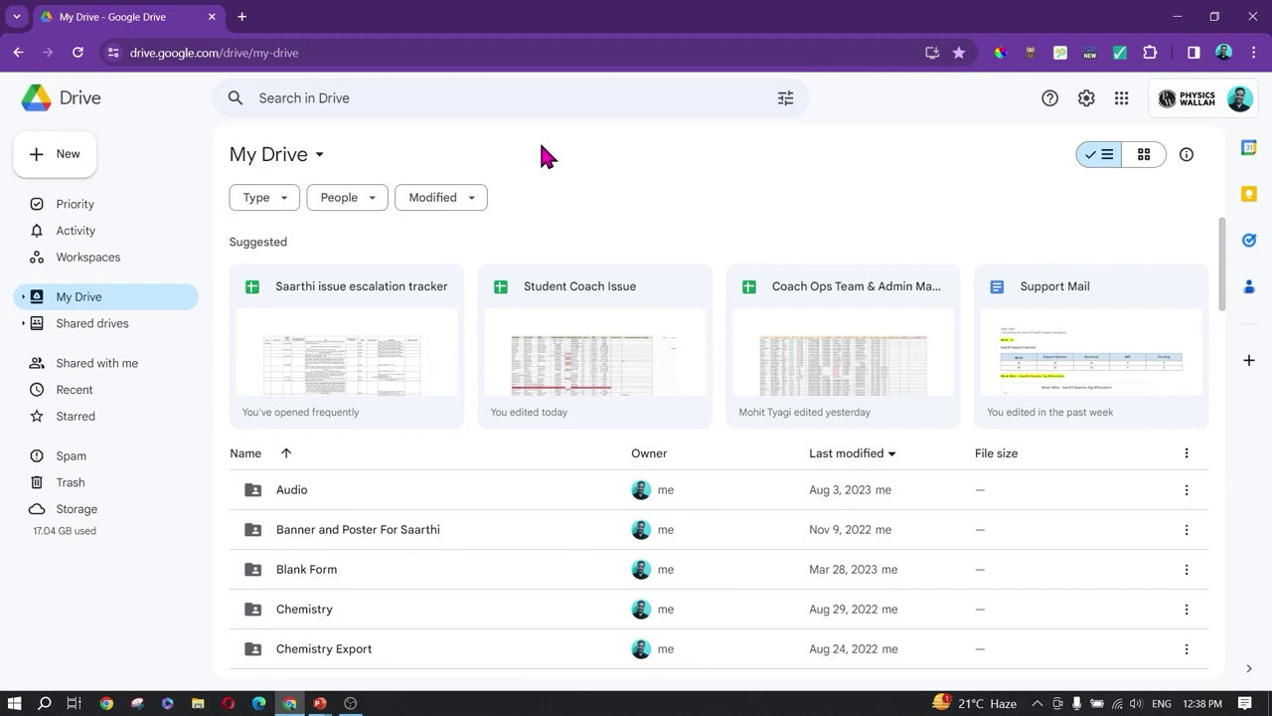
left_click(502, 93)
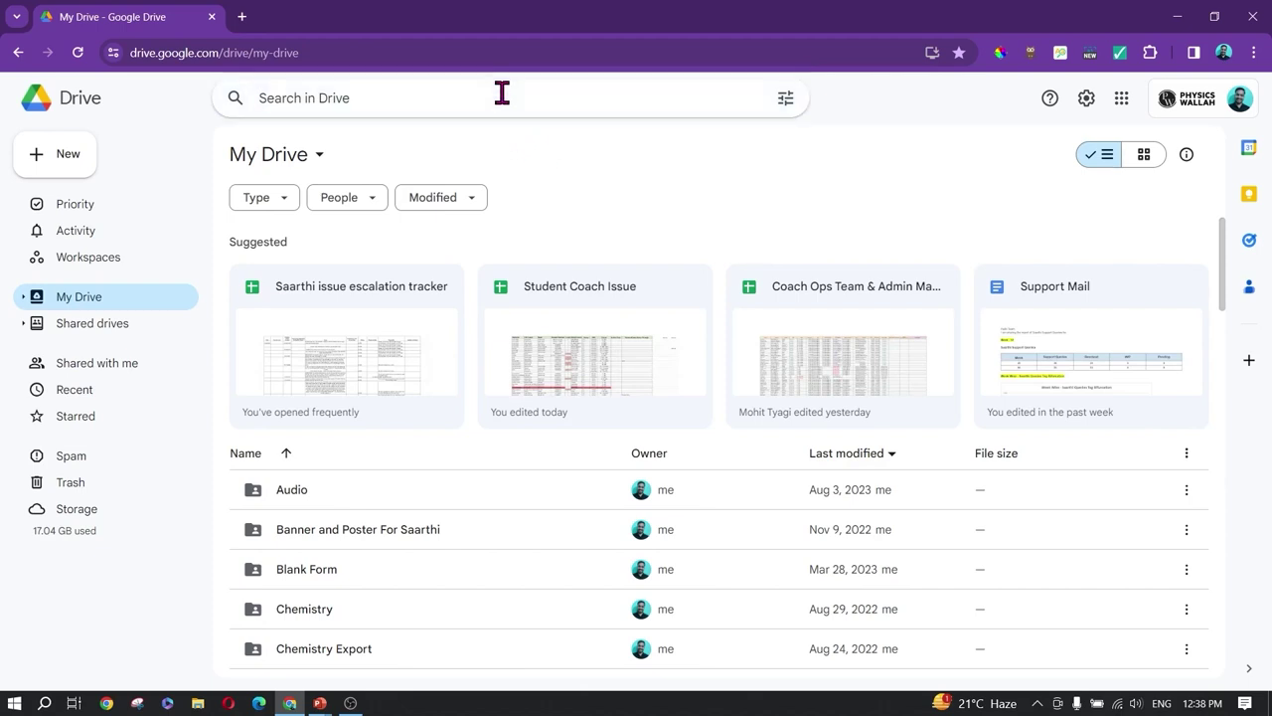
type("sst")
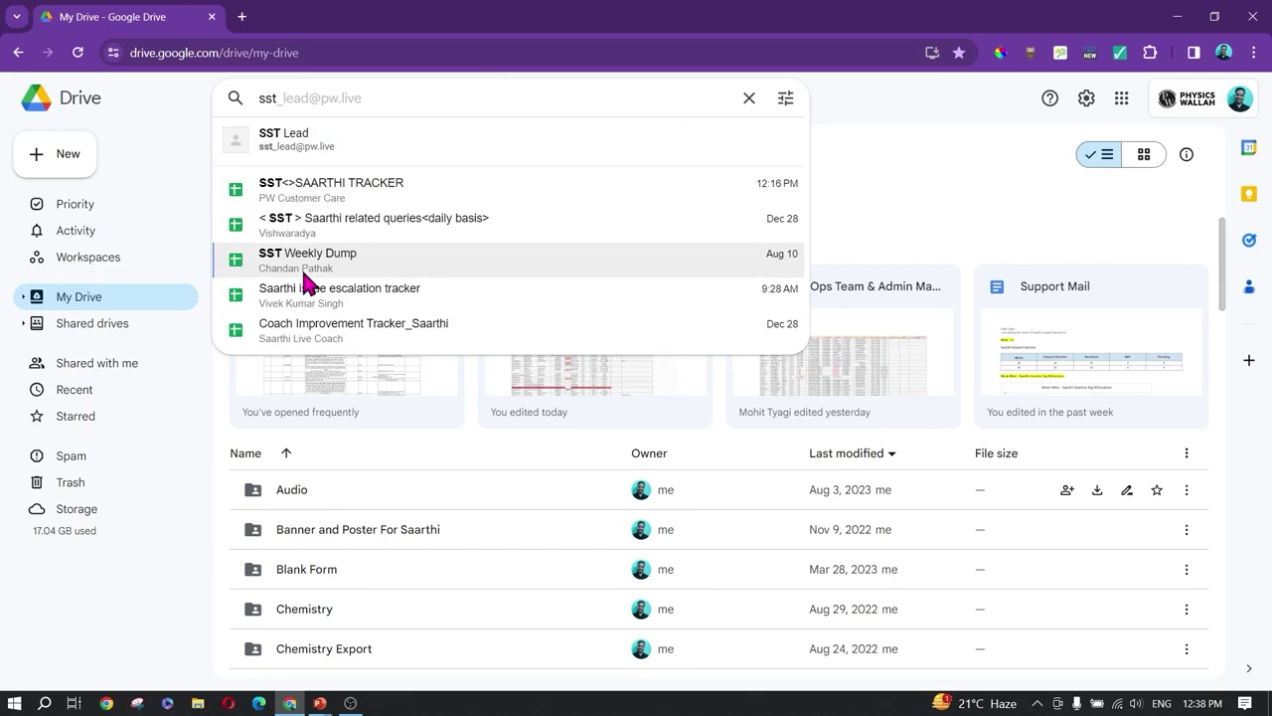
key("BackSpace")
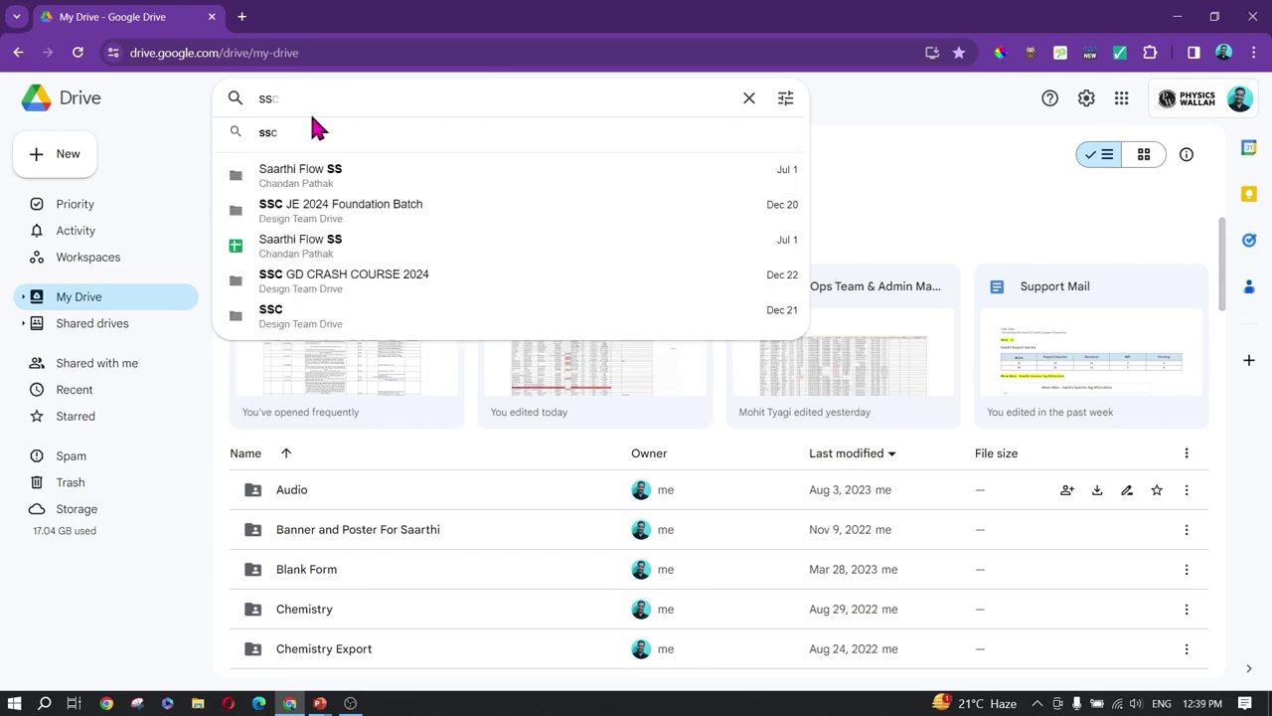
key("BackSpace")
key("BackSpace")
type("bal")
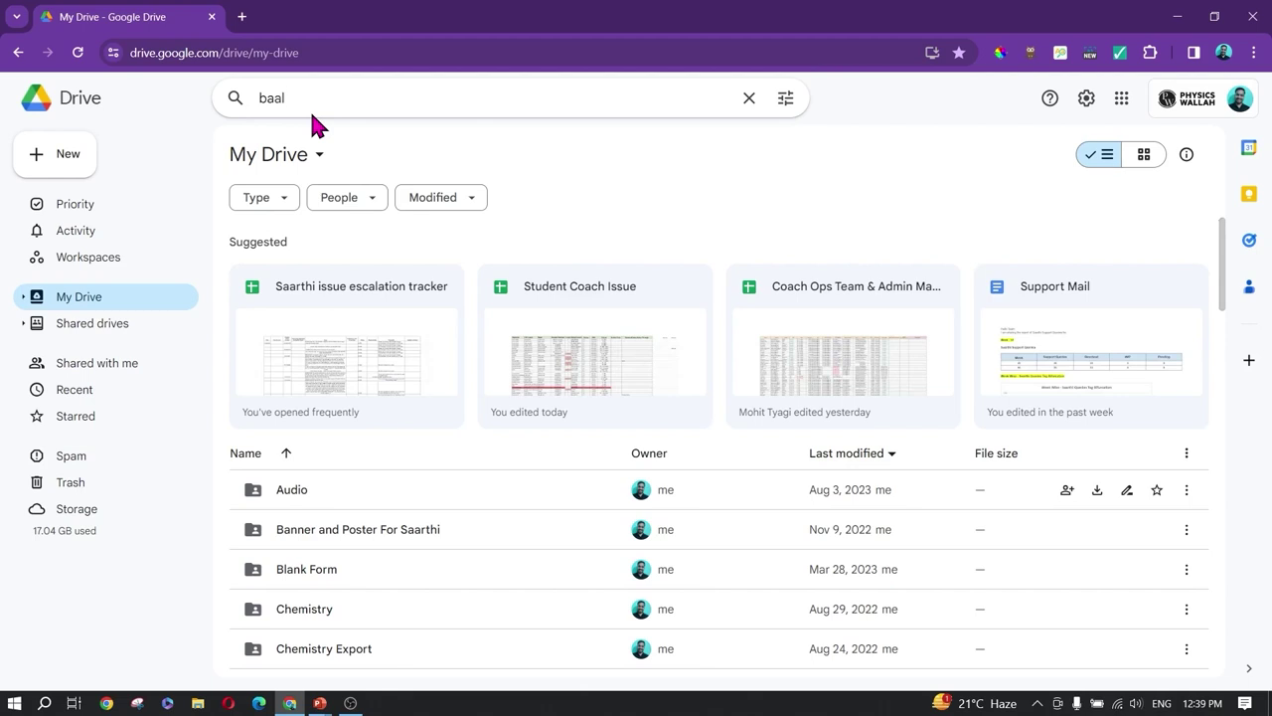
key("BackSpace")
key("BackSpace")
key("BackSpace")
key("BackSpace")
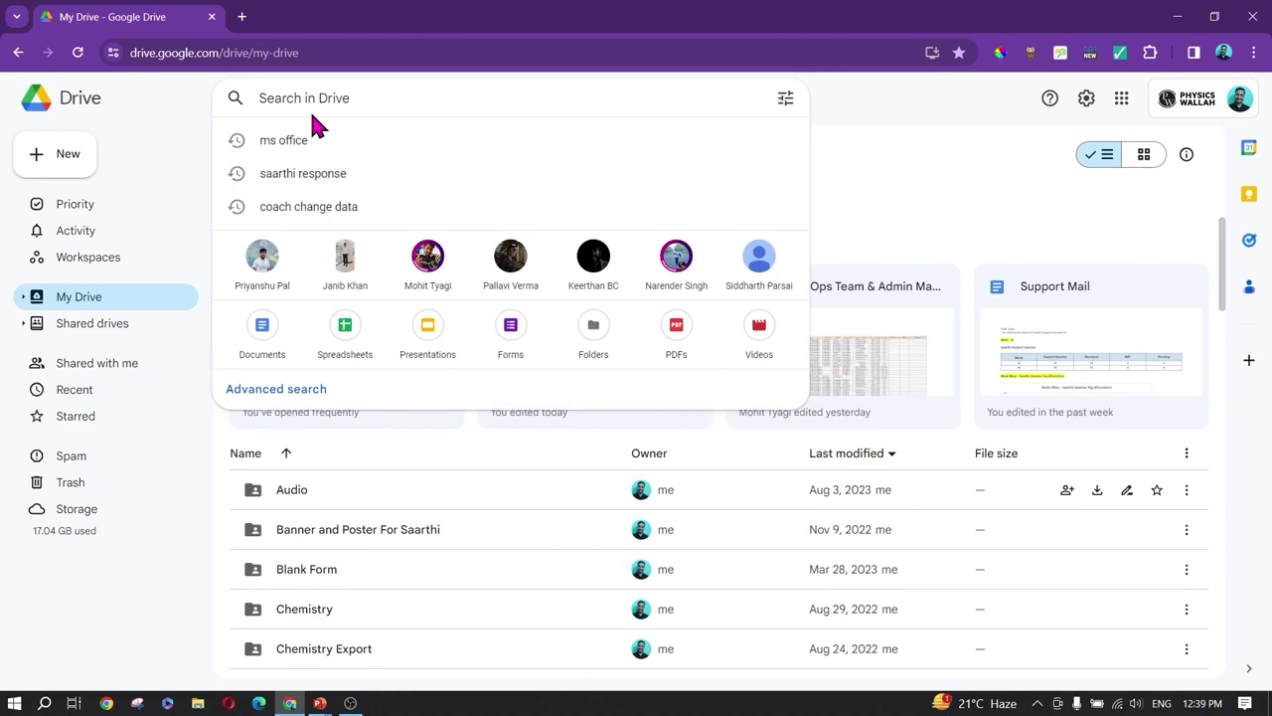
key("Escape")
Step: Scroll the My Drive list and try a 'Banner' search before erasing it
scroll(540, 303, "down", 20)
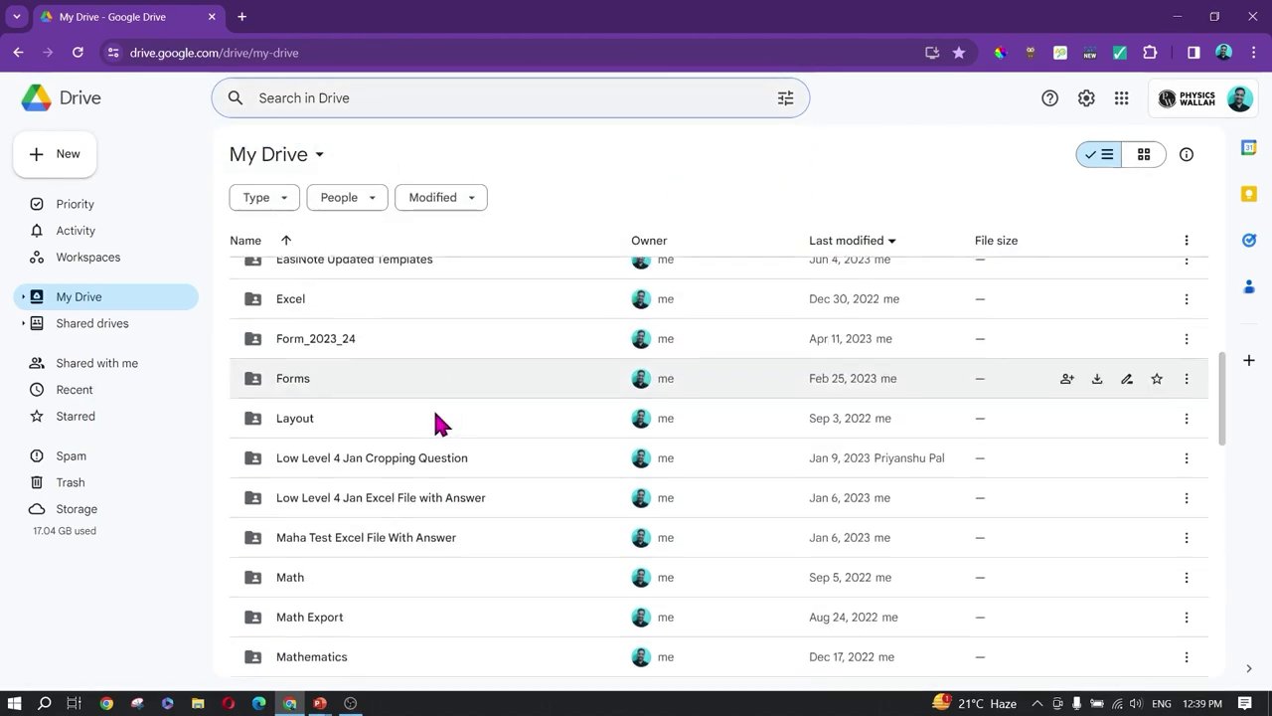
scroll(268, 616, "up", 2)
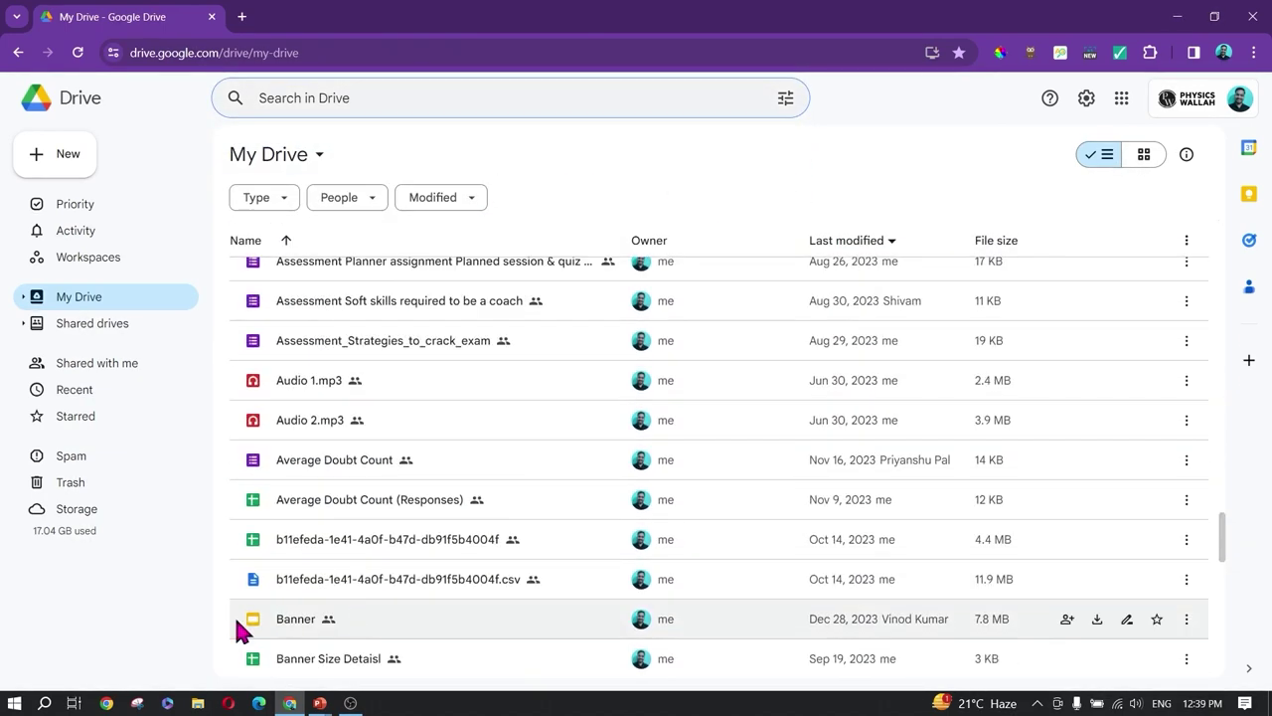
scroll(355, 494, "up", 15)
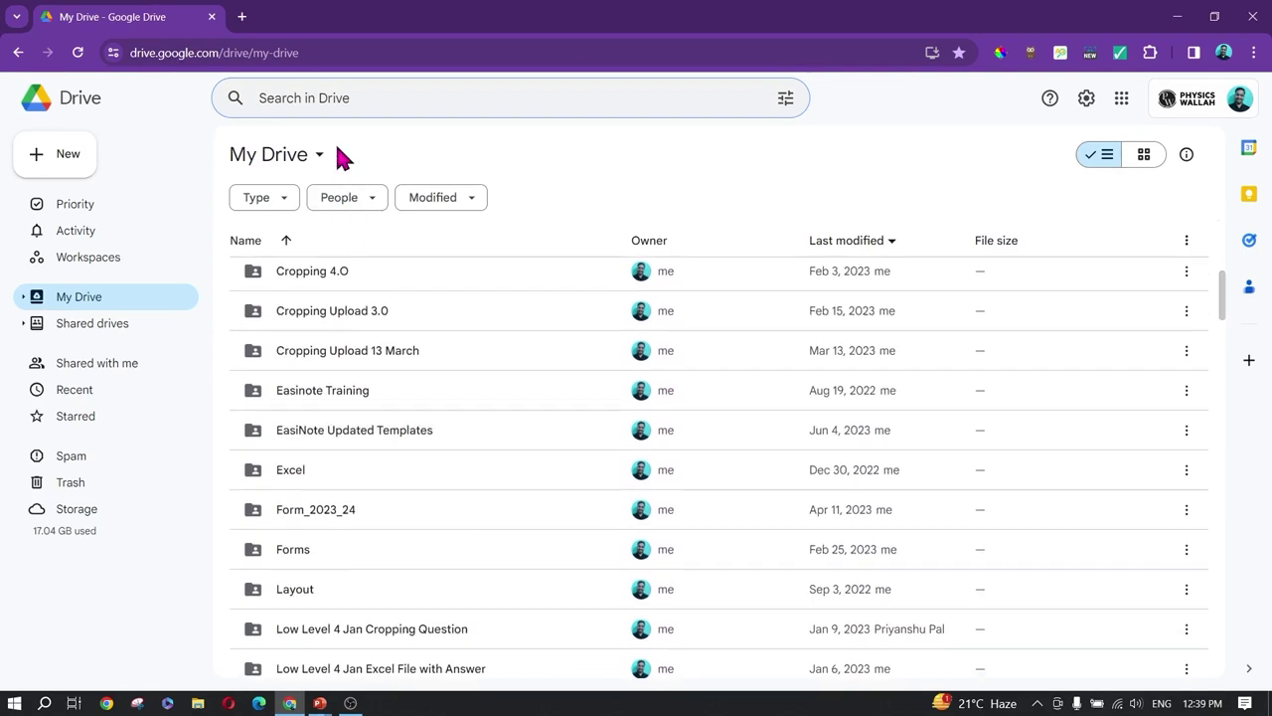
left_click(320, 98)
type("Banner")
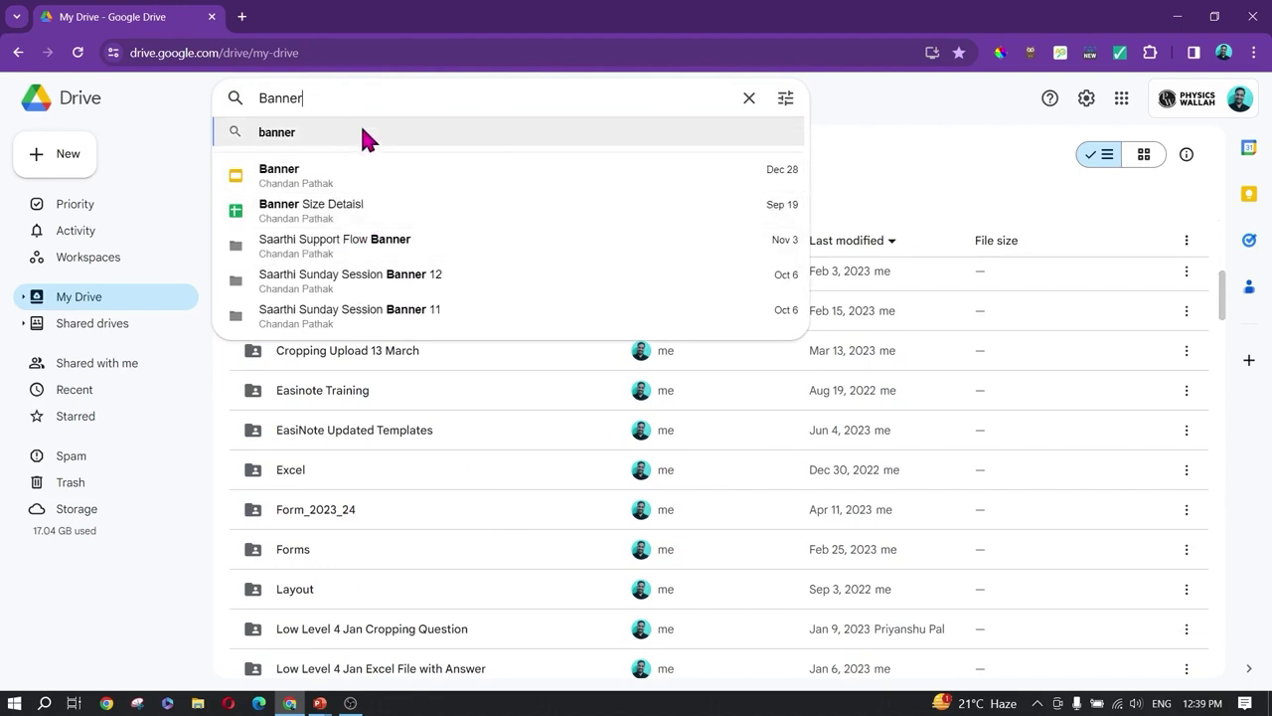
key("BackSpace")
key("BackSpace")
key("BackSpace")
key("BackSpace")
key("BackSpace")
key("BackSpace")
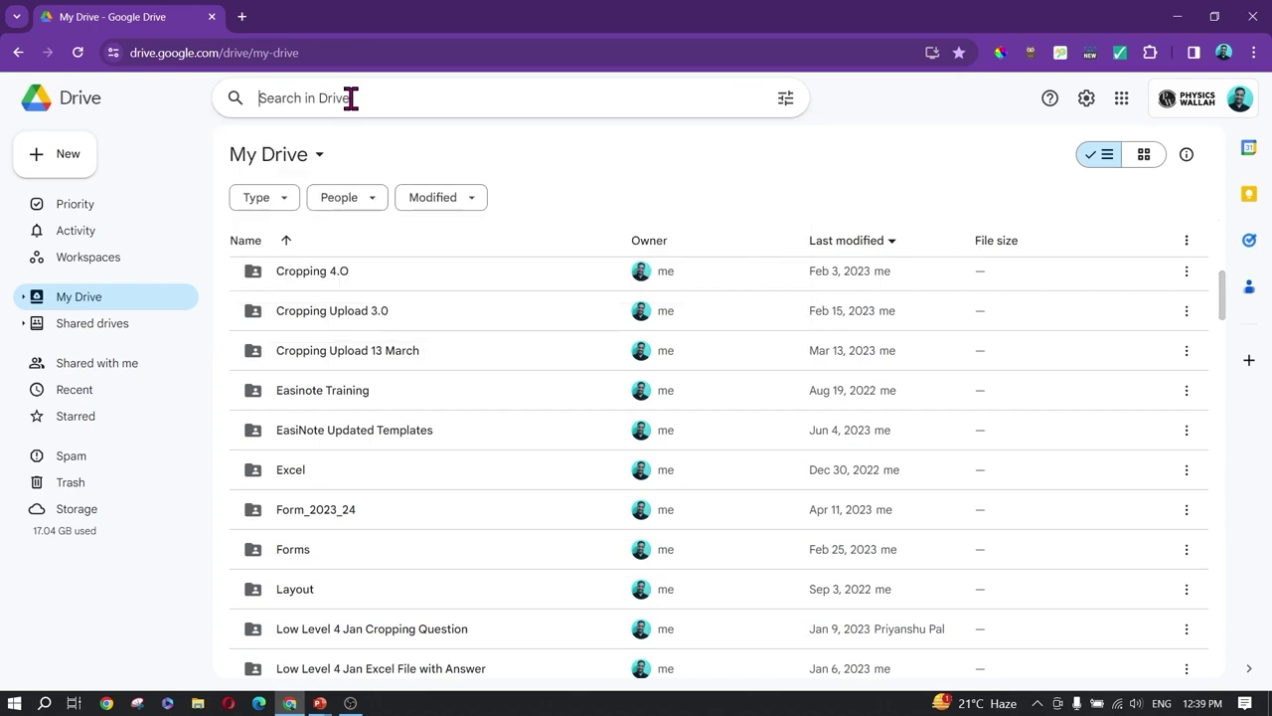
left_click(783, 99)
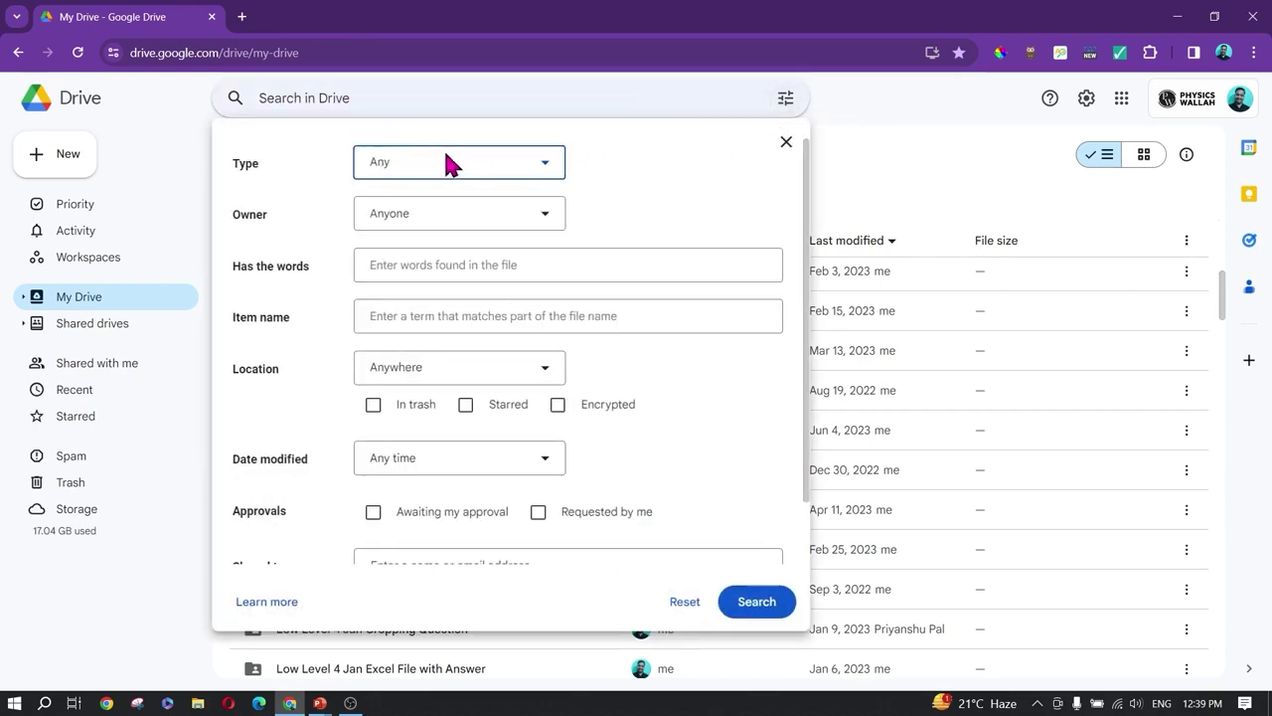
left_click(531, 174)
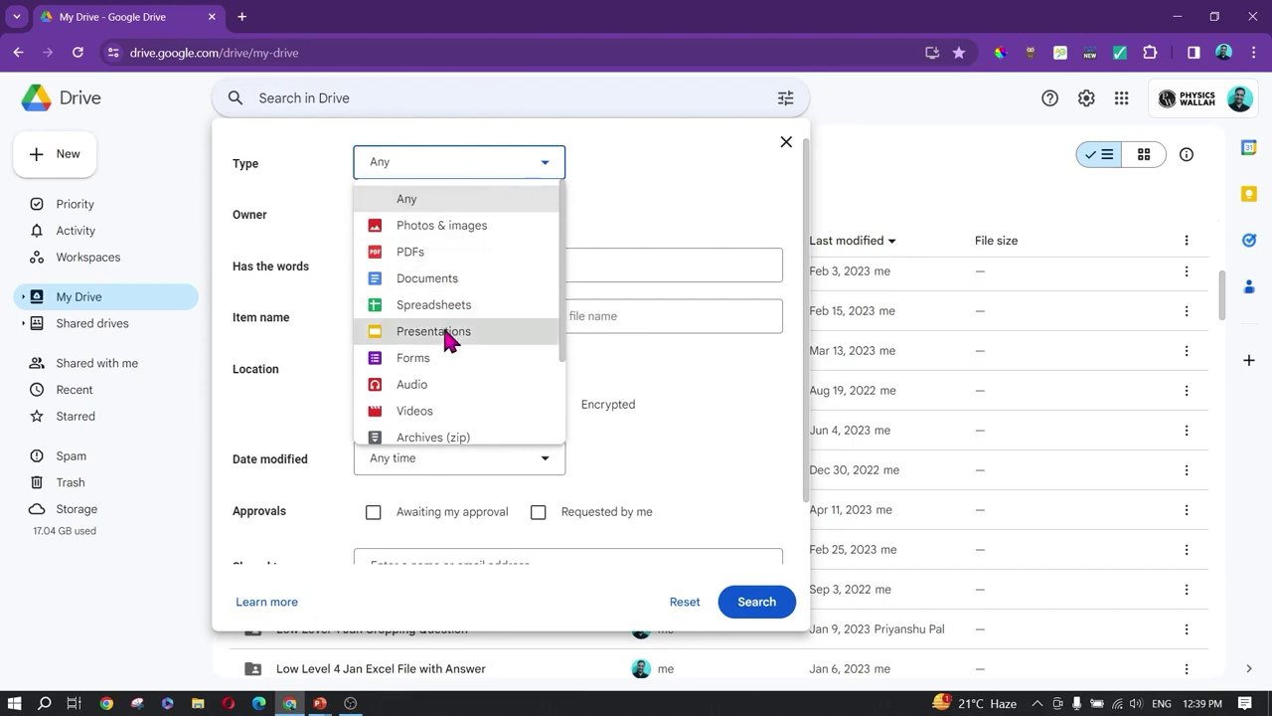
scroll(444, 368, "down", 2)
left_click(647, 203)
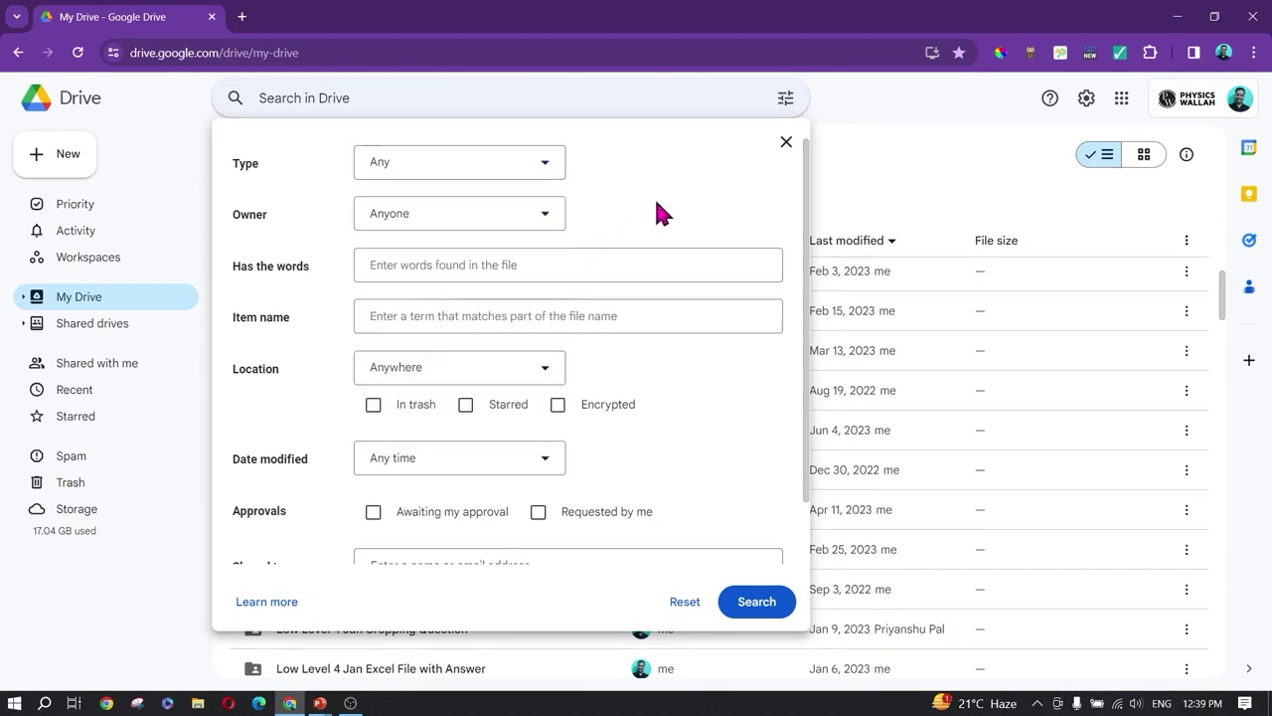
left_click(458, 222)
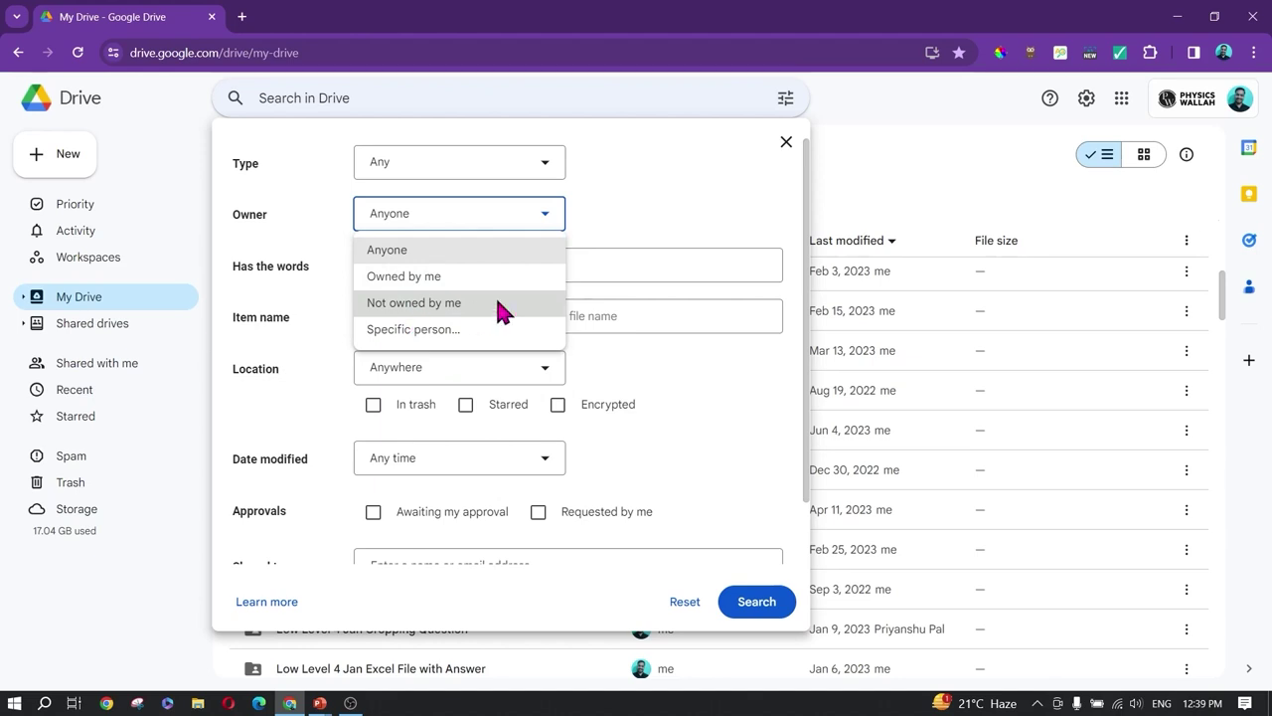
left_click(656, 230)
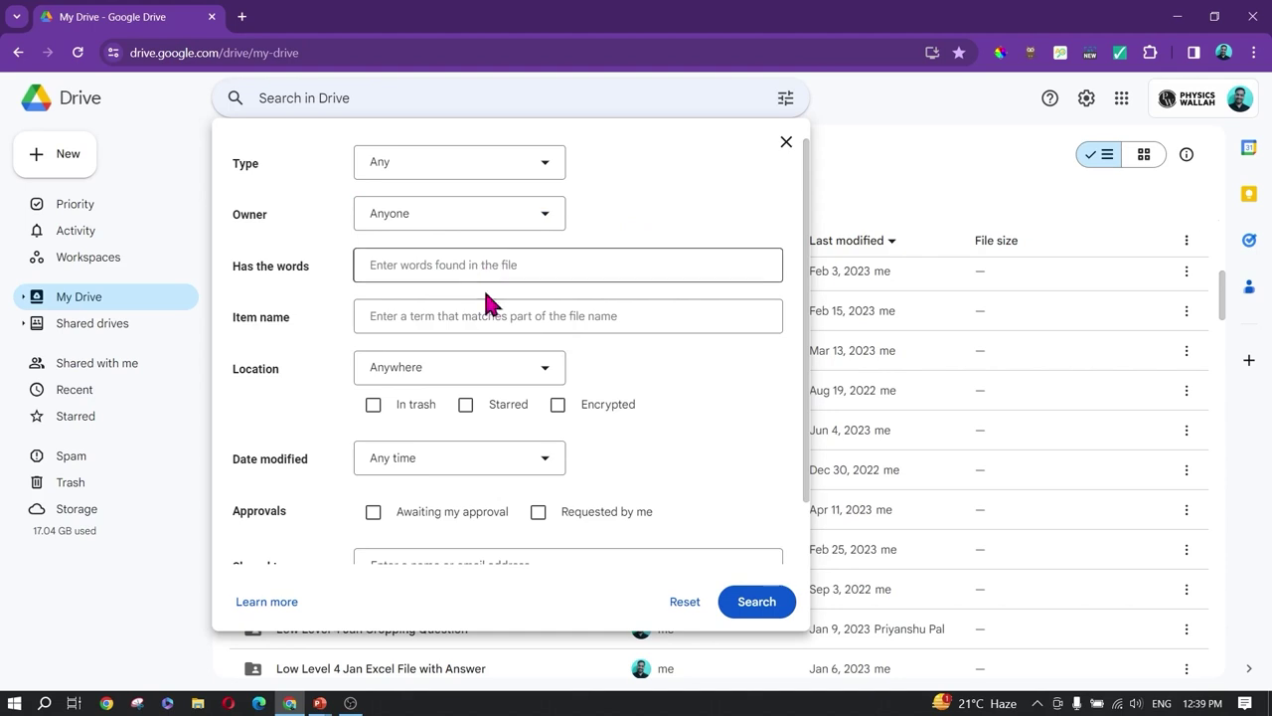
left_click(500, 366)
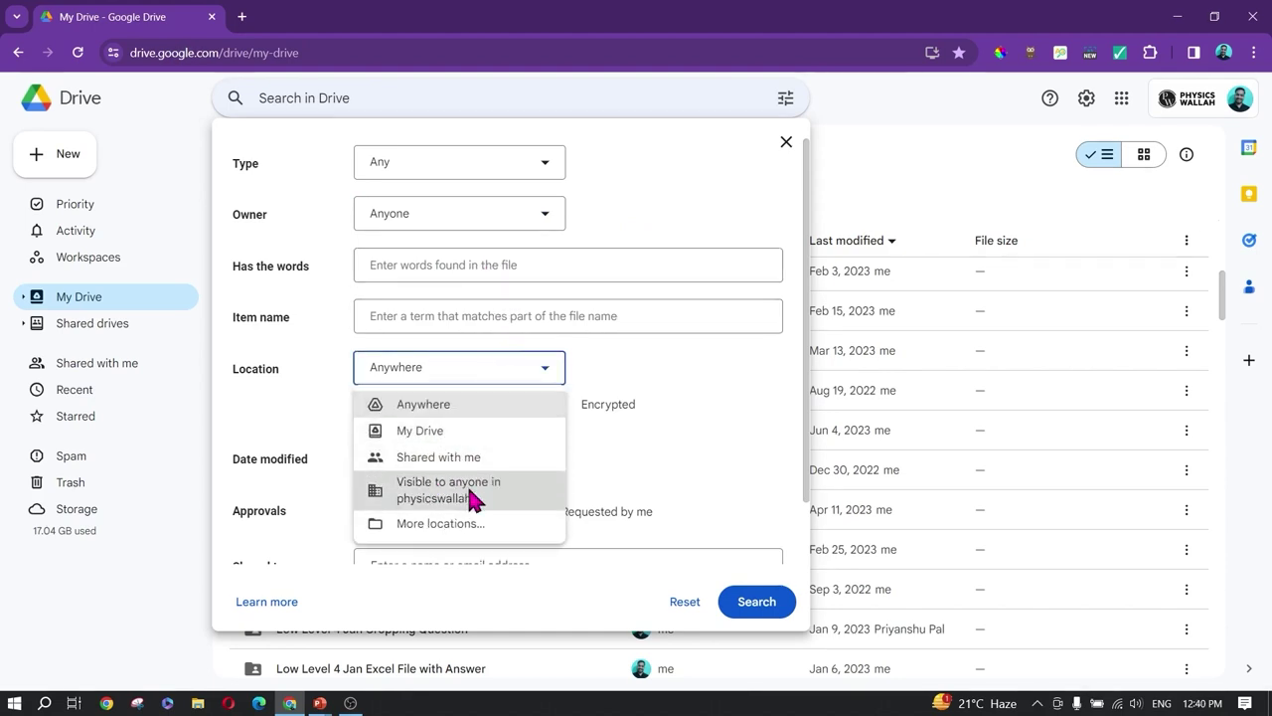
left_click(684, 380)
scroll(435, 417, "down", 2)
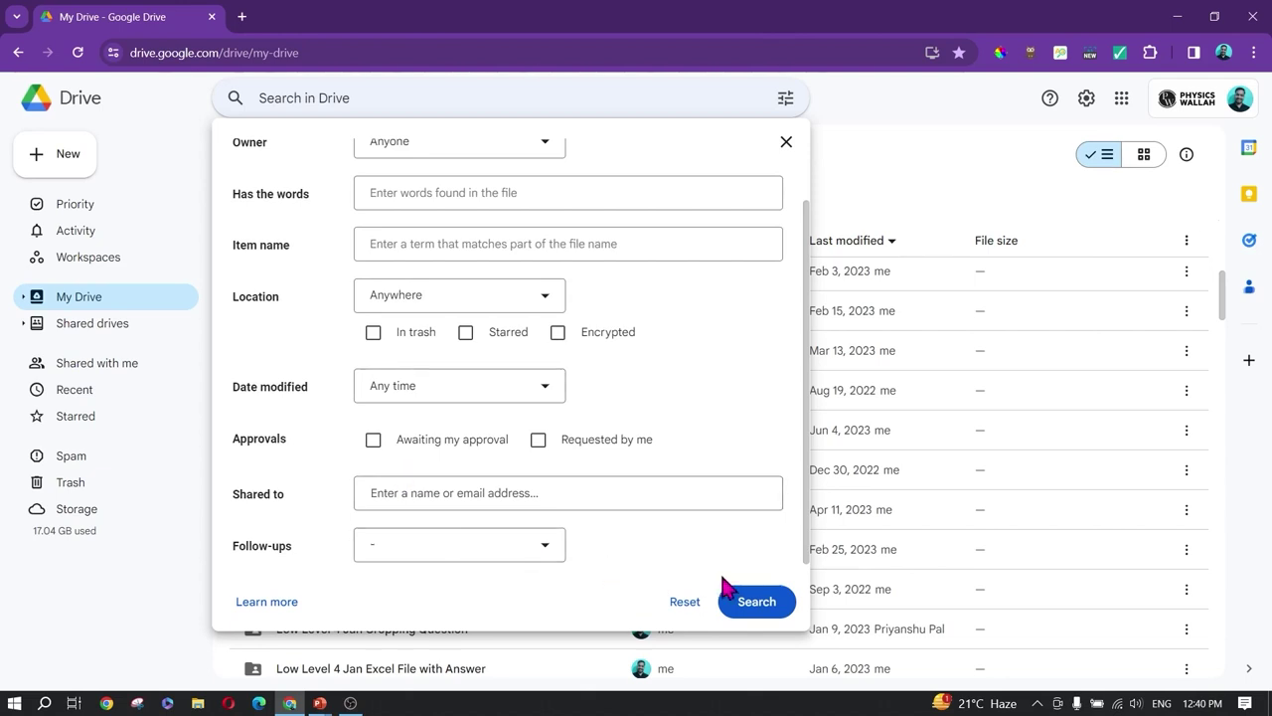
left_click(785, 142)
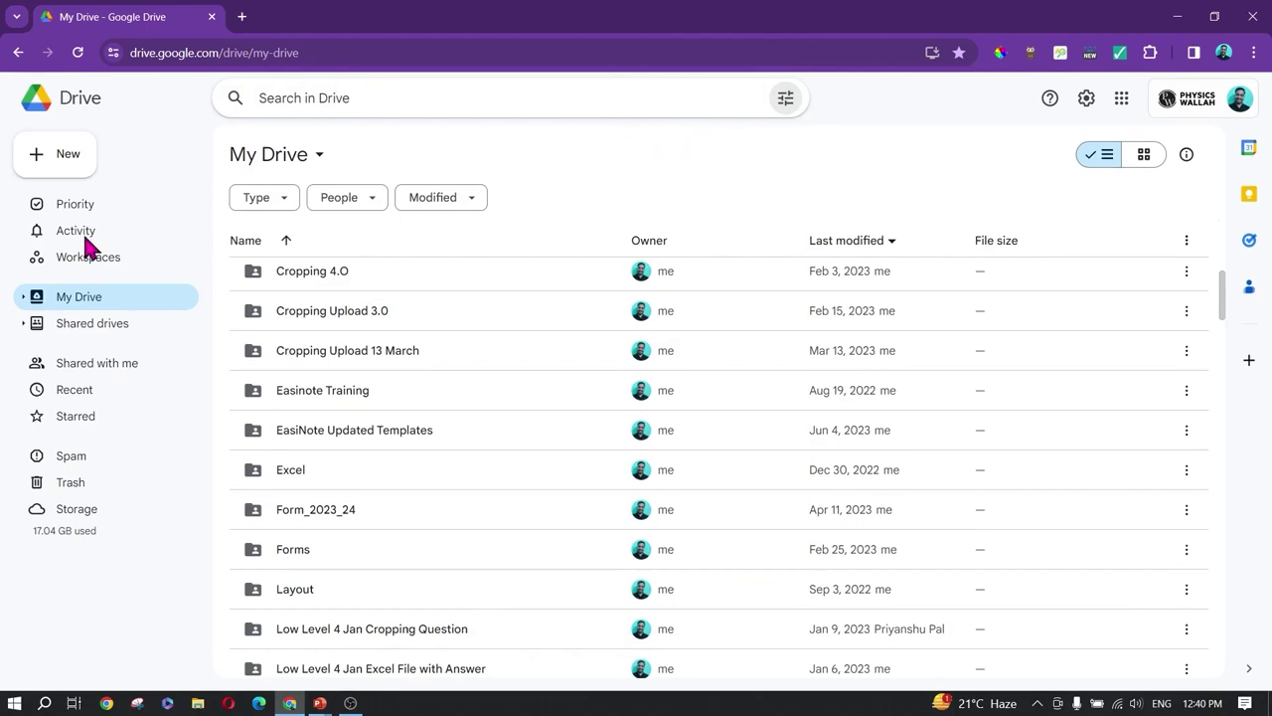
Step: Add a folder called 'Training Demo Folder' to My Drive and find it in the list
scroll(465, 517, "up", 5)
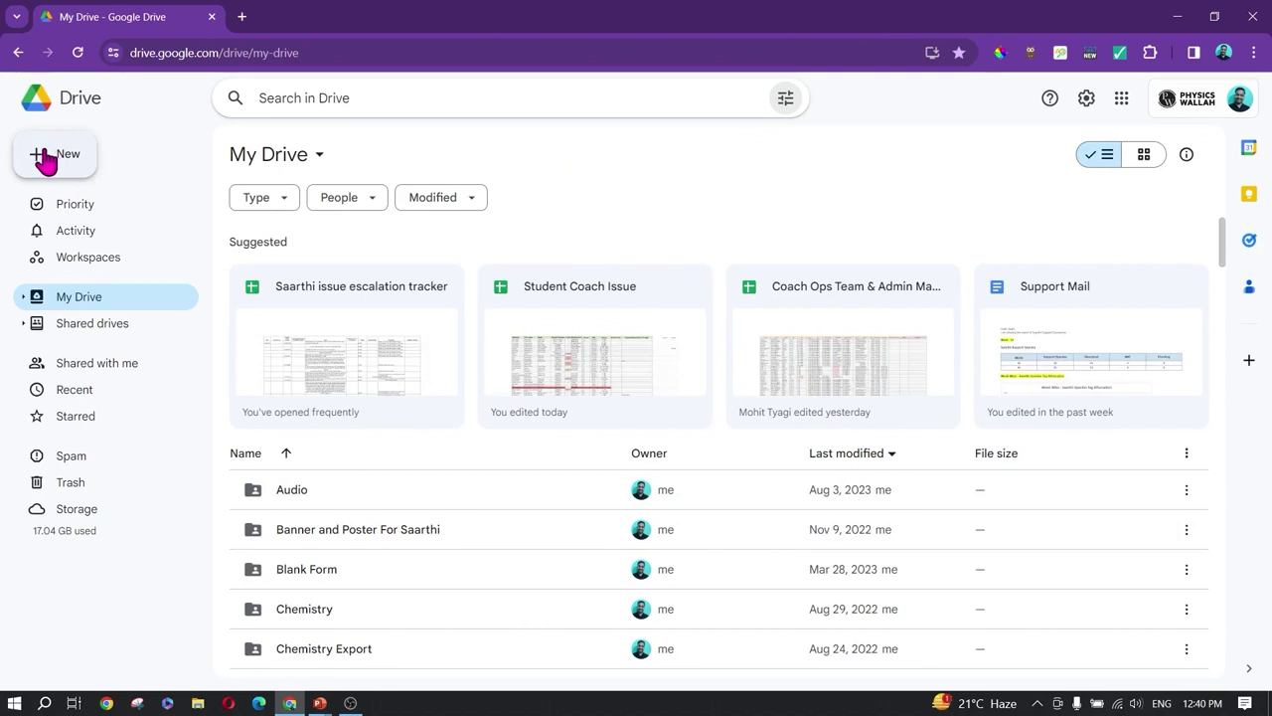
left_click(49, 159)
left_click(124, 124)
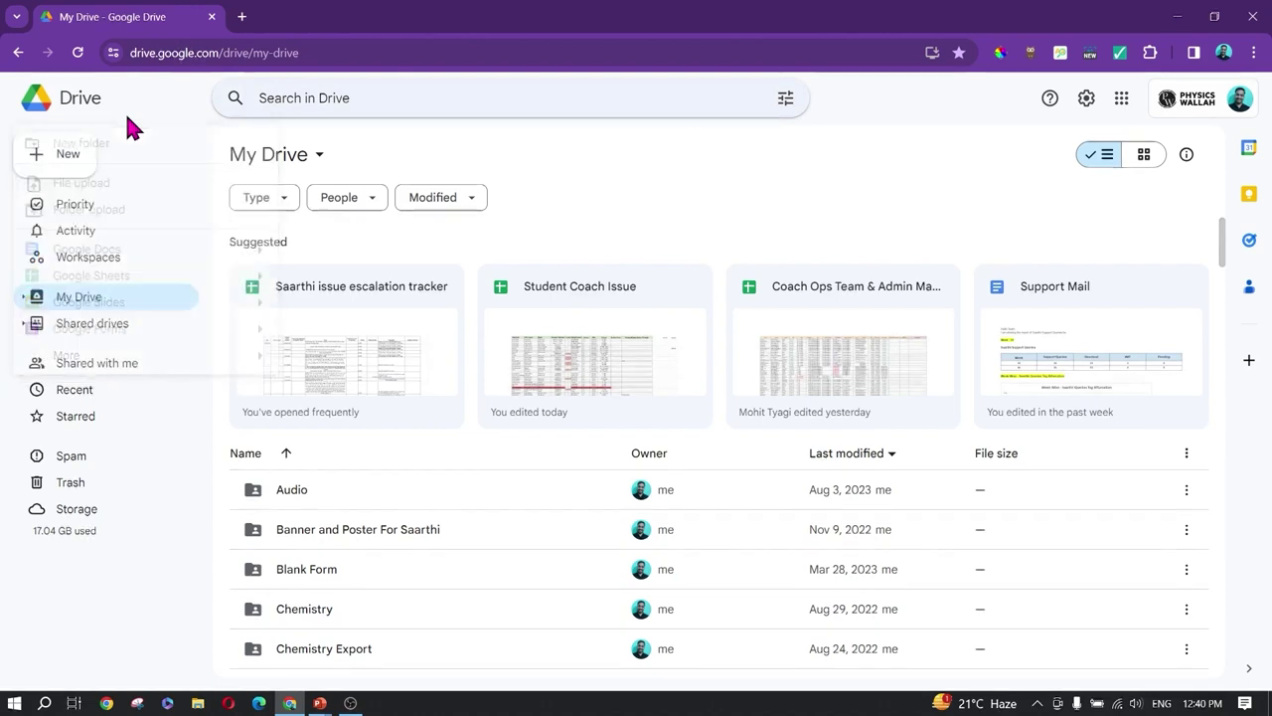
left_click(50, 163)
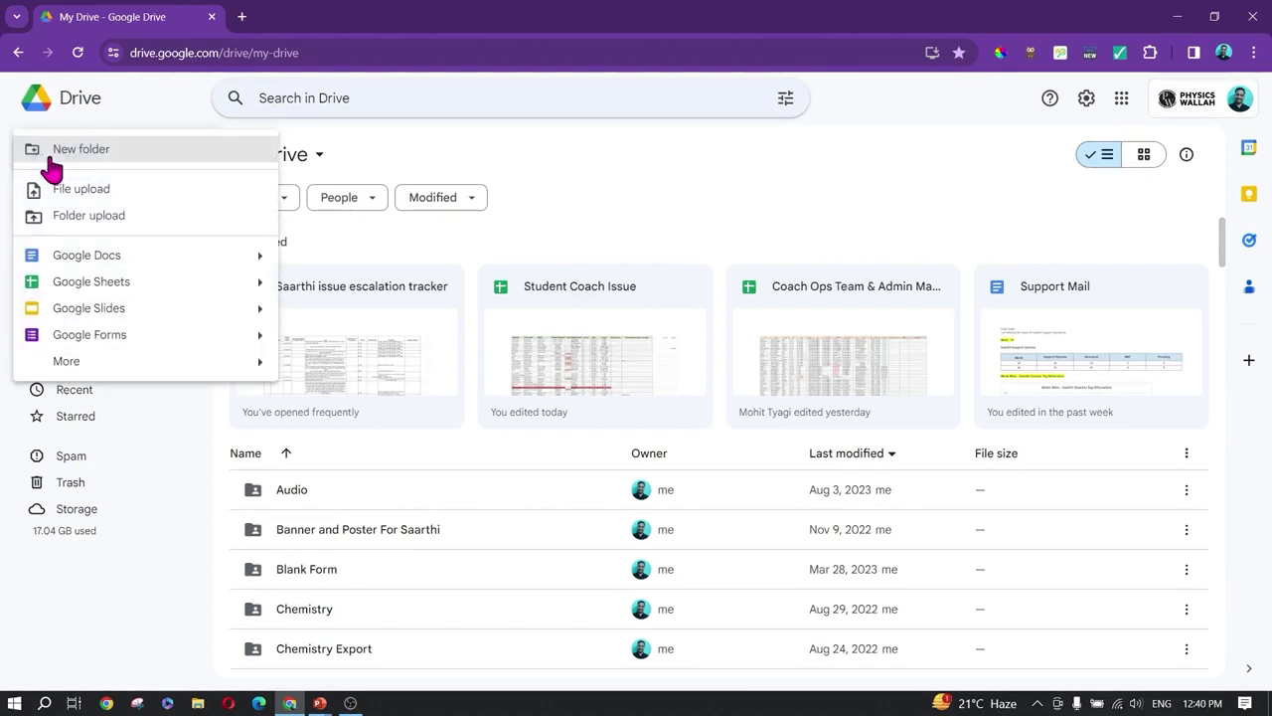
left_click(113, 159)
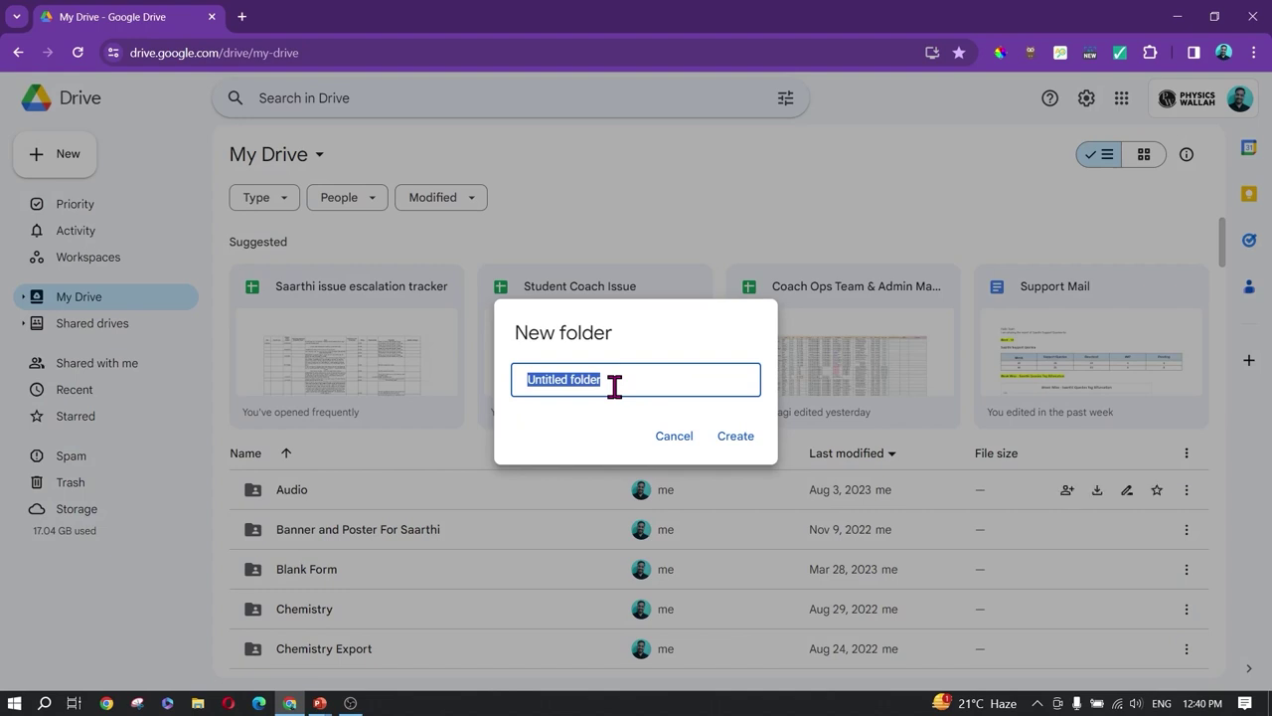
type("Tra")
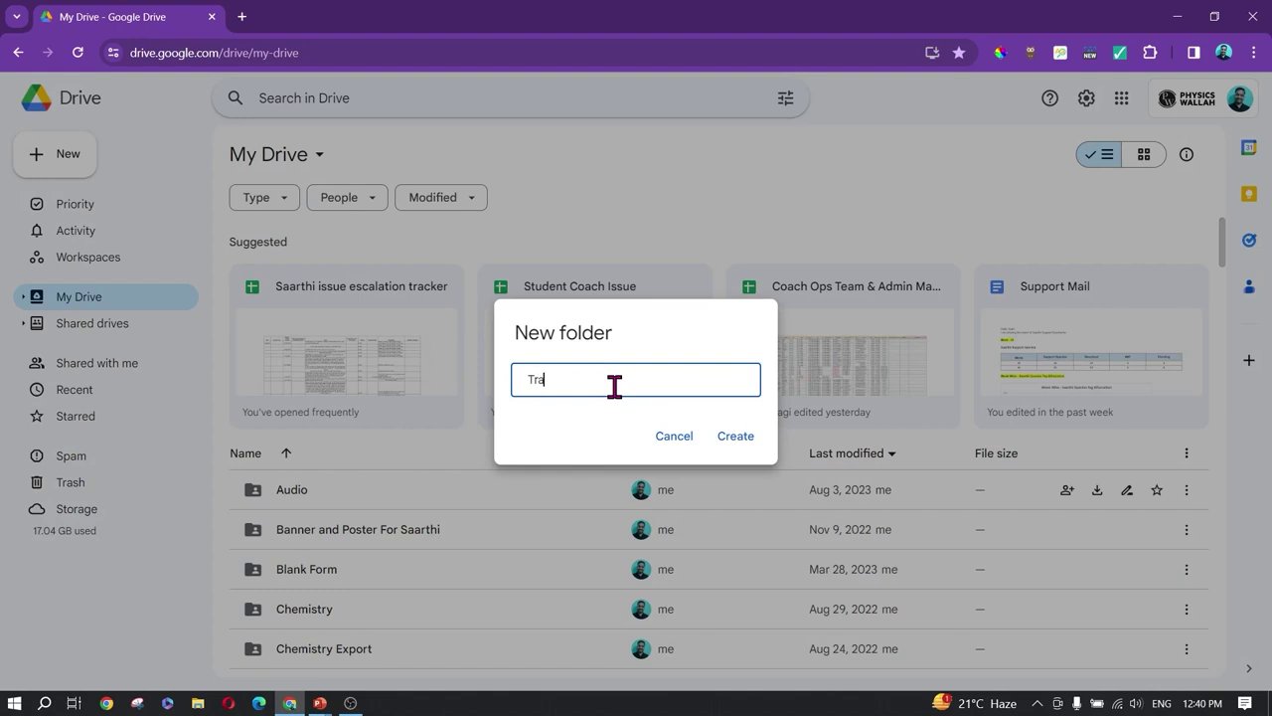
type("ining Demo Folder")
key("Return")
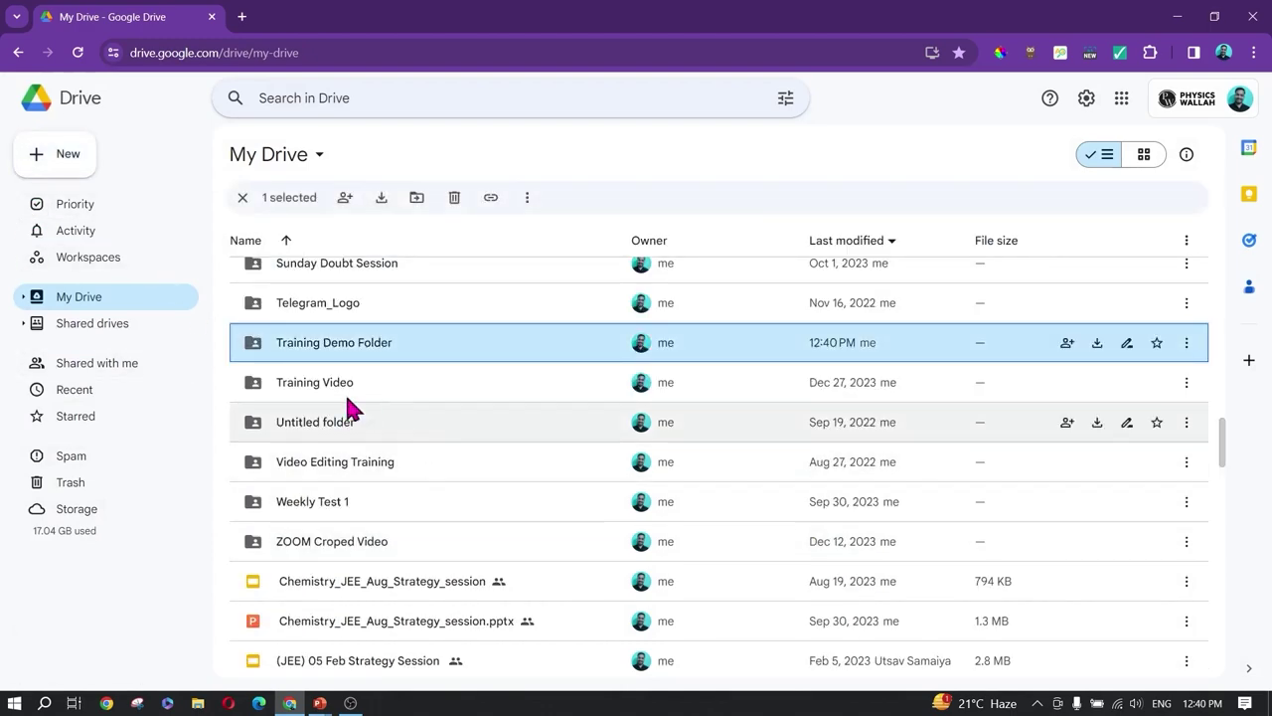
scroll(393, 387, "up", 10)
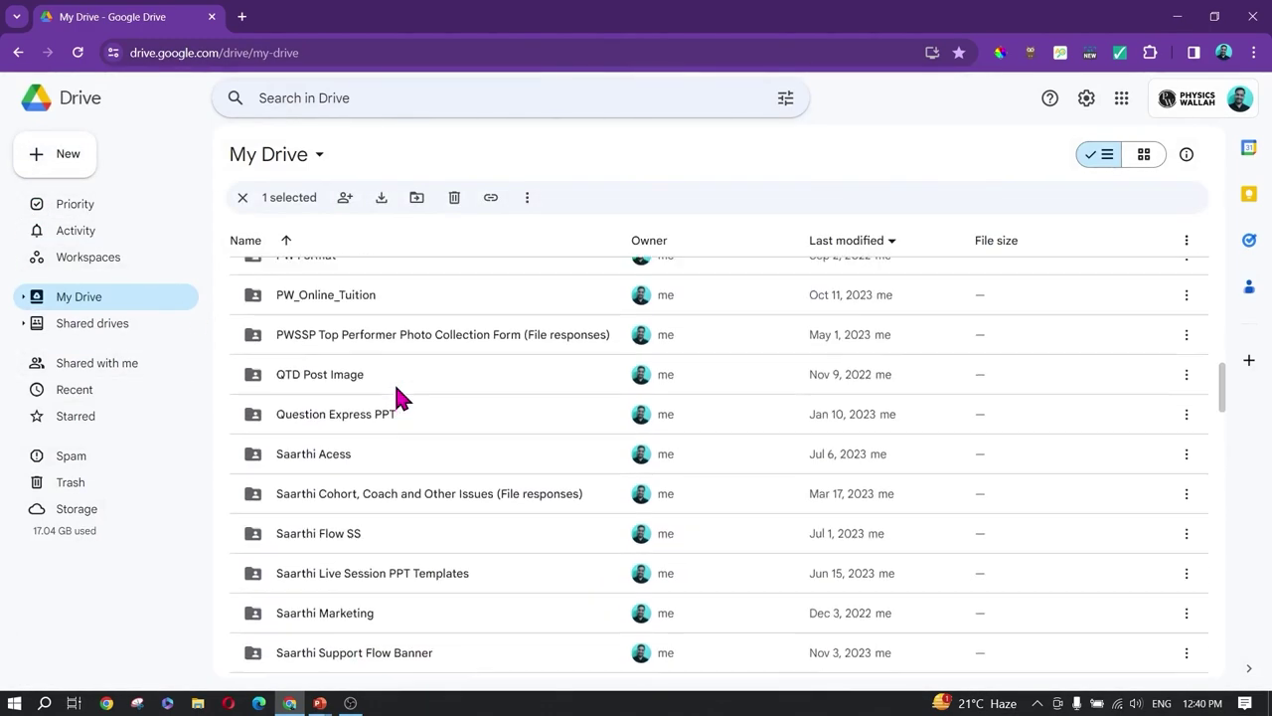
scroll(394, 388, "up", 4)
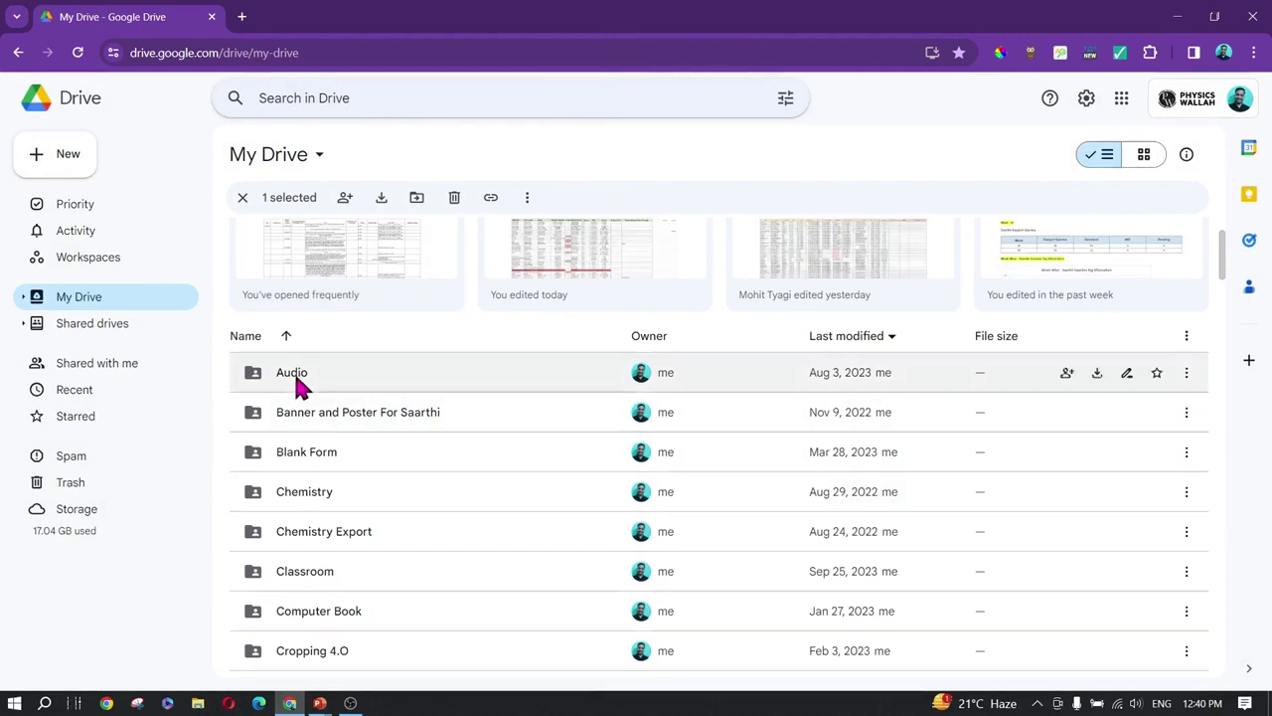
scroll(403, 527, "down", 20)
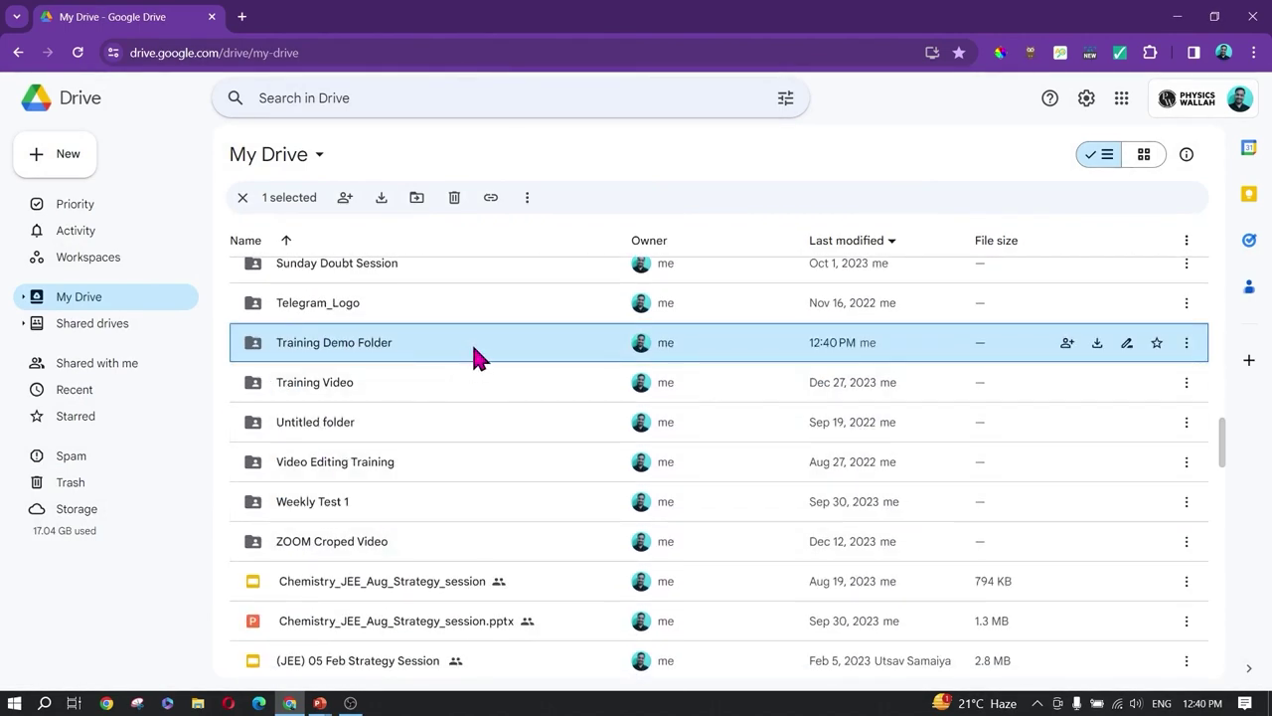
Step: Open Training Demo Folder and upload aesthetic-computer-4k-c9qdhe02pr84wh3a.jpg from Downloads
double_click(471, 348)
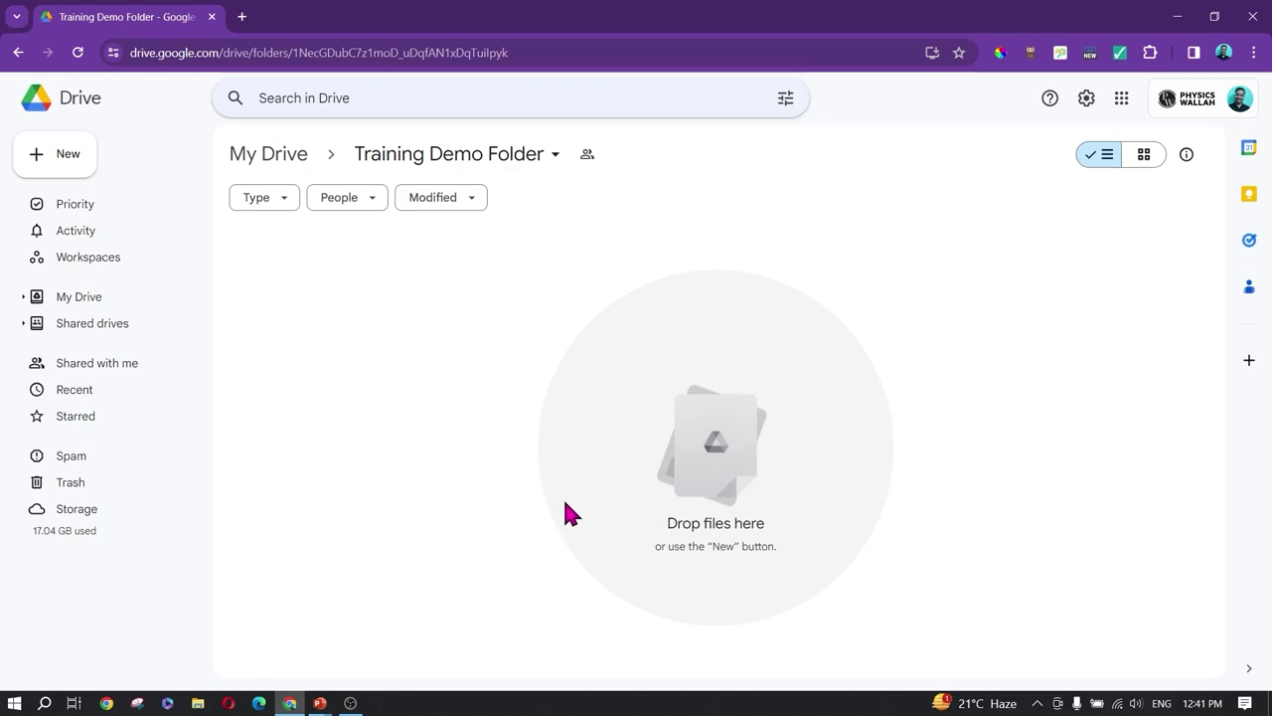
left_click(71, 157)
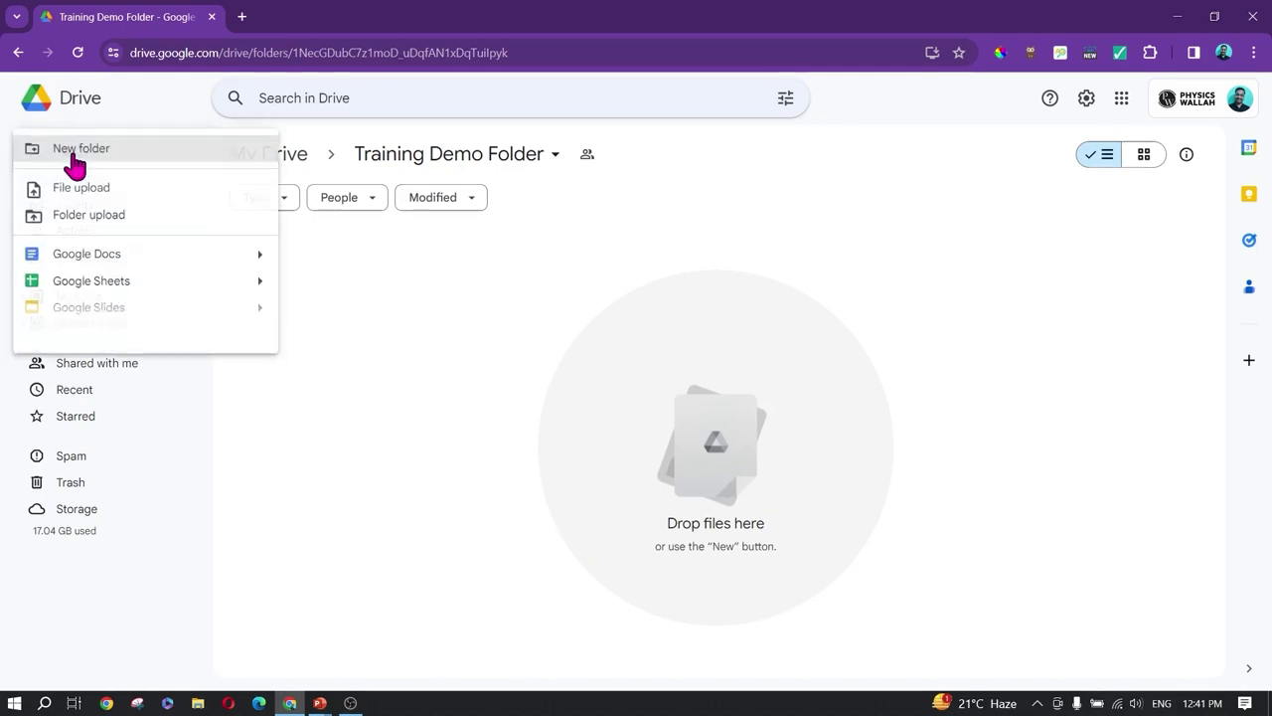
left_click(105, 195)
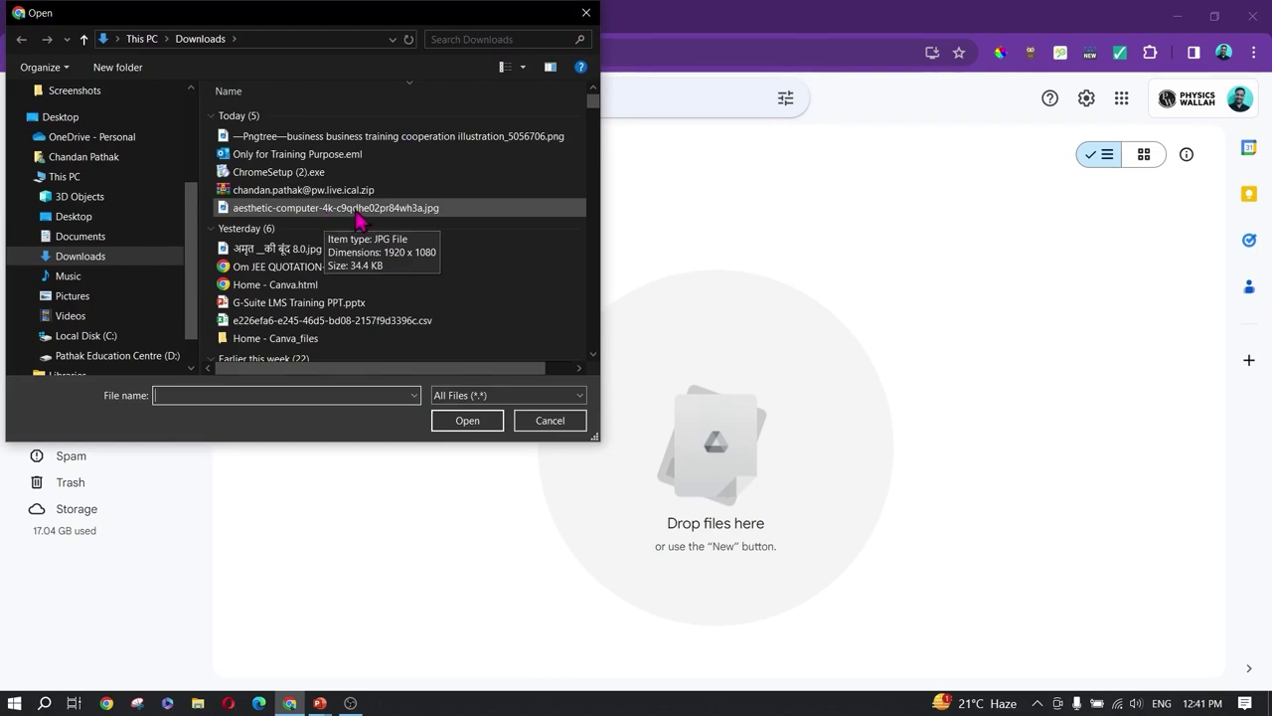
left_click(356, 217)
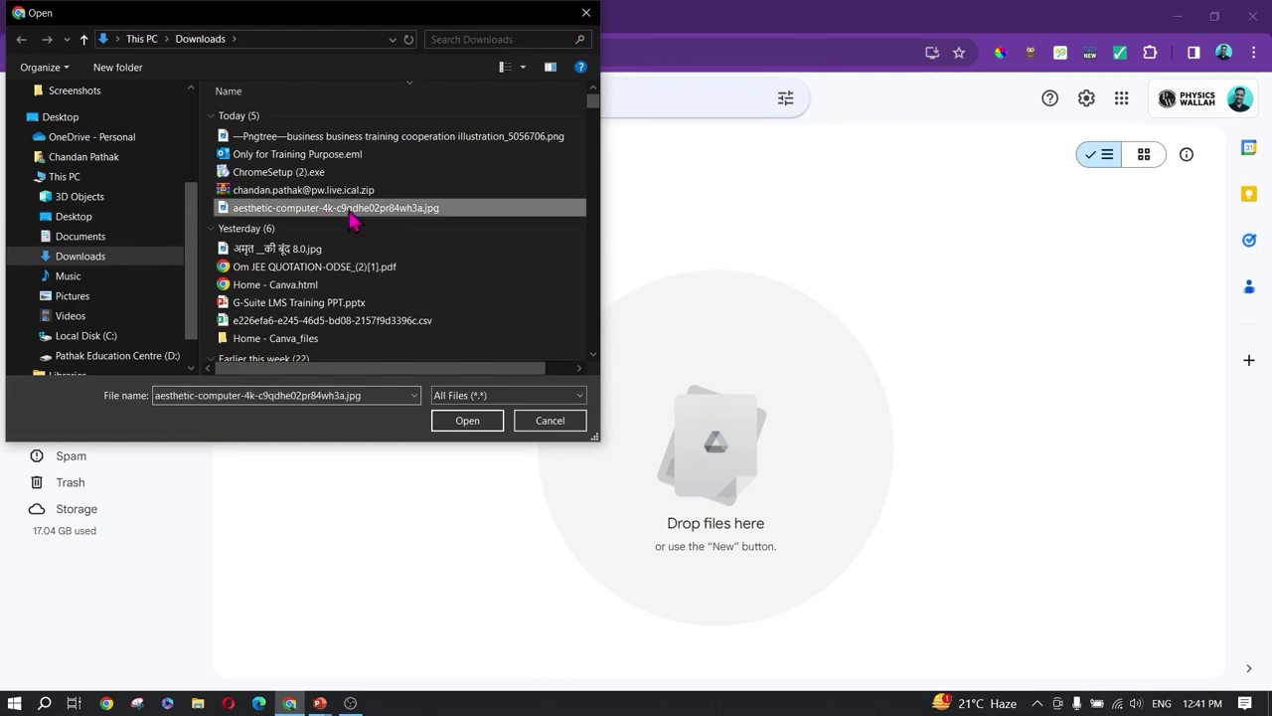
left_click(467, 420)
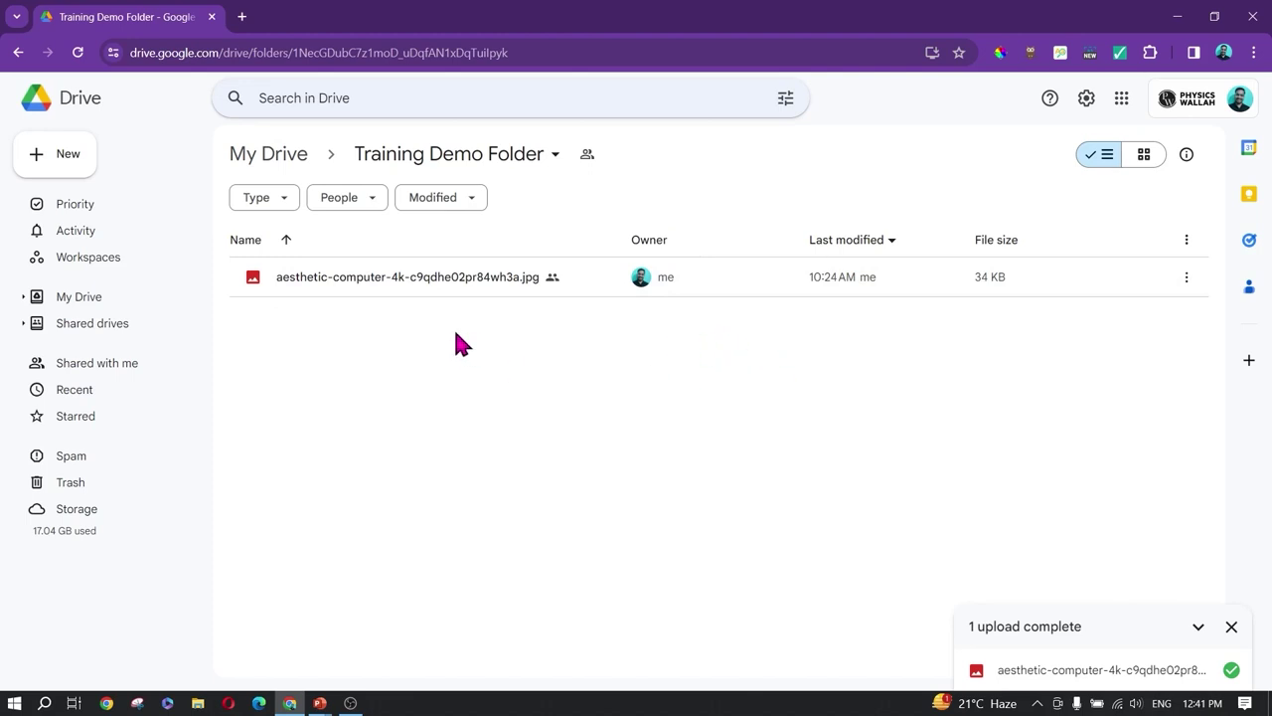
Step: Rename the uploaded image to 'Wallpaper 4k.jpg'
left_click(413, 280)
right_click(413, 280)
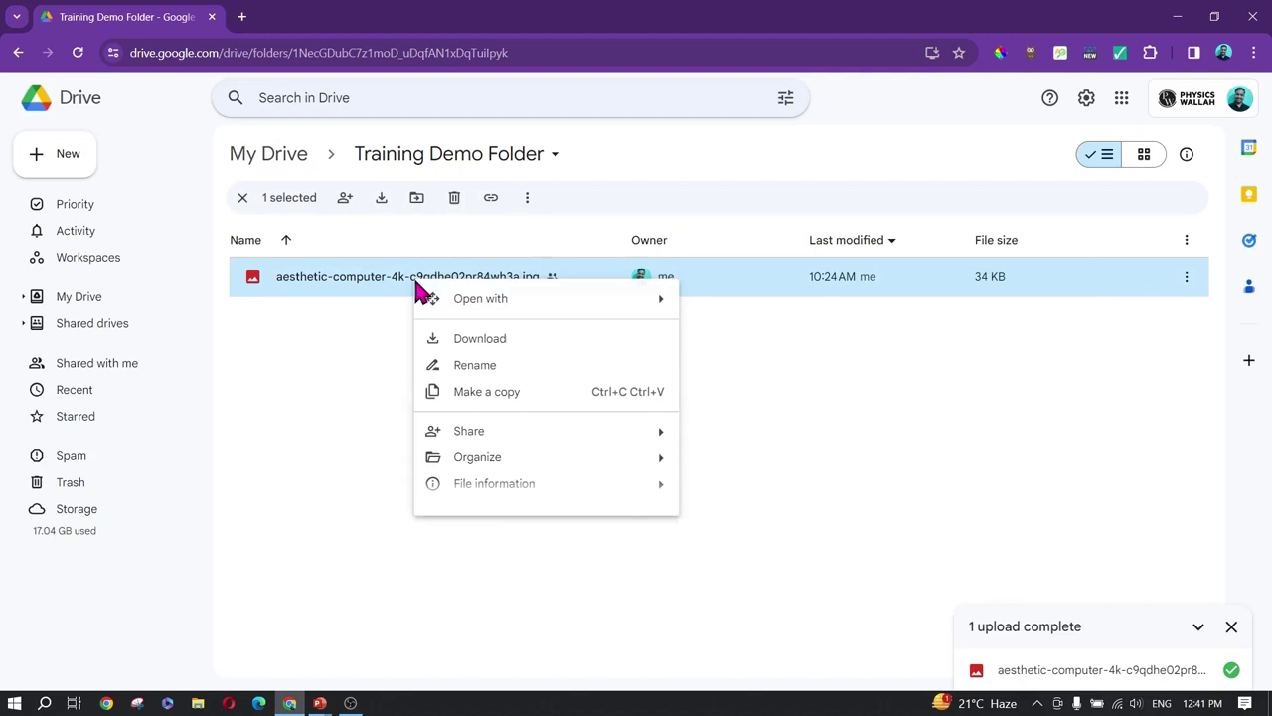
left_click(500, 368)
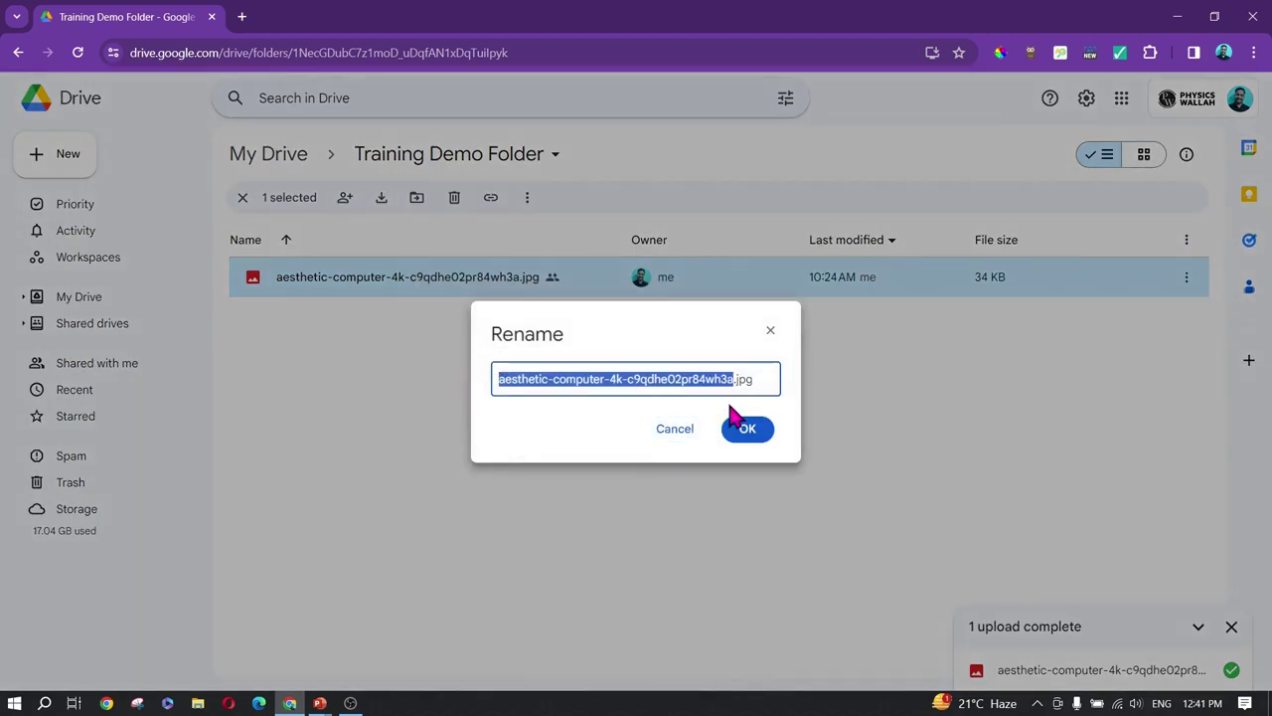
key("BackSpace")
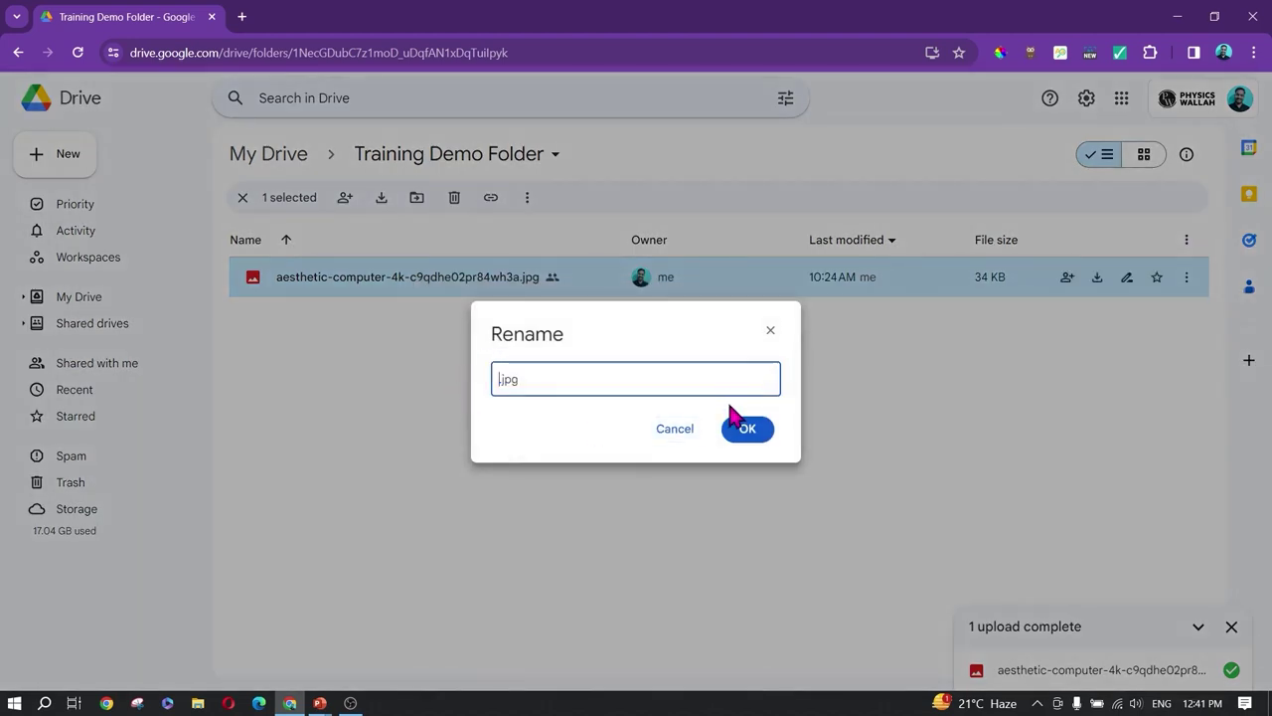
type("Wallpaper")
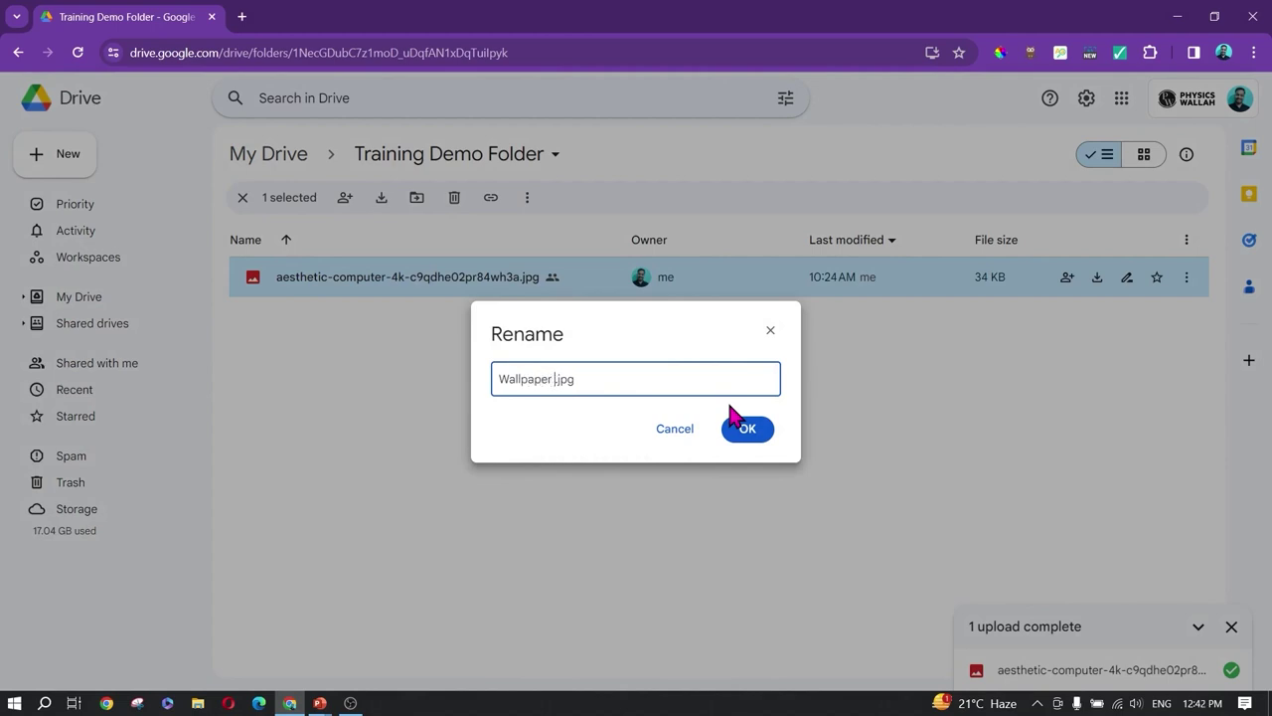
type(" 4k")
key("Return")
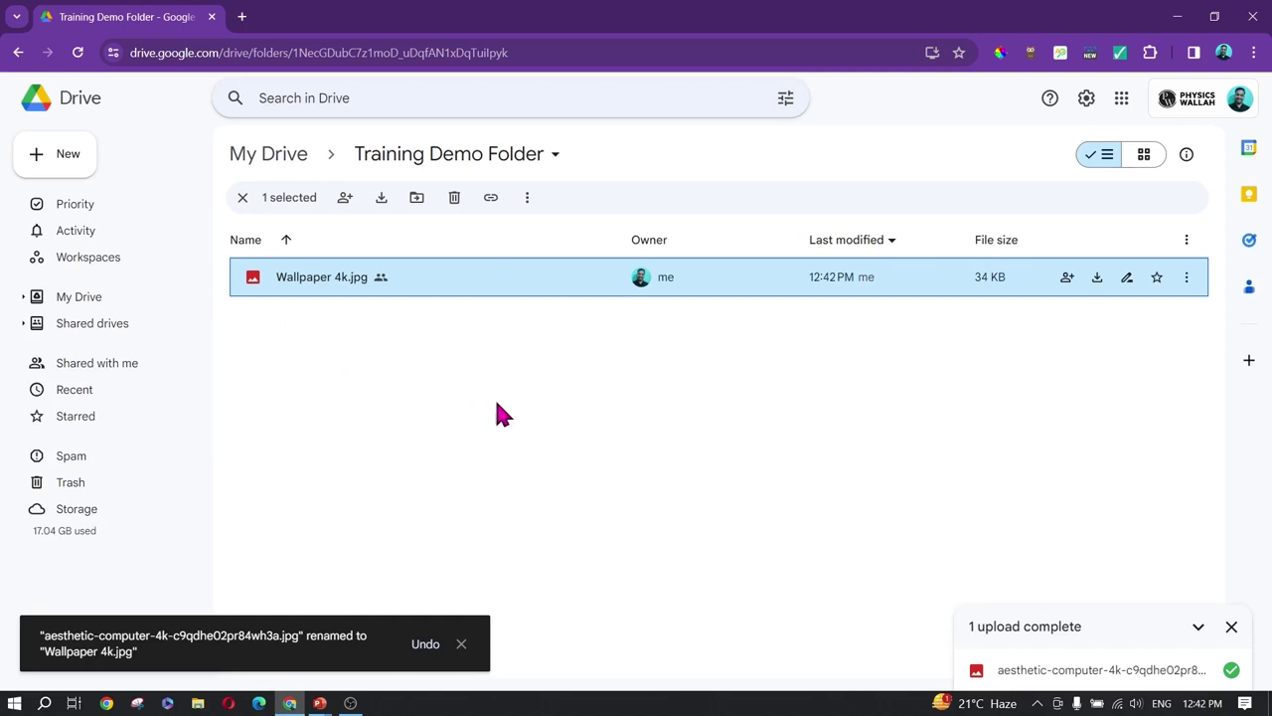
left_click(463, 646)
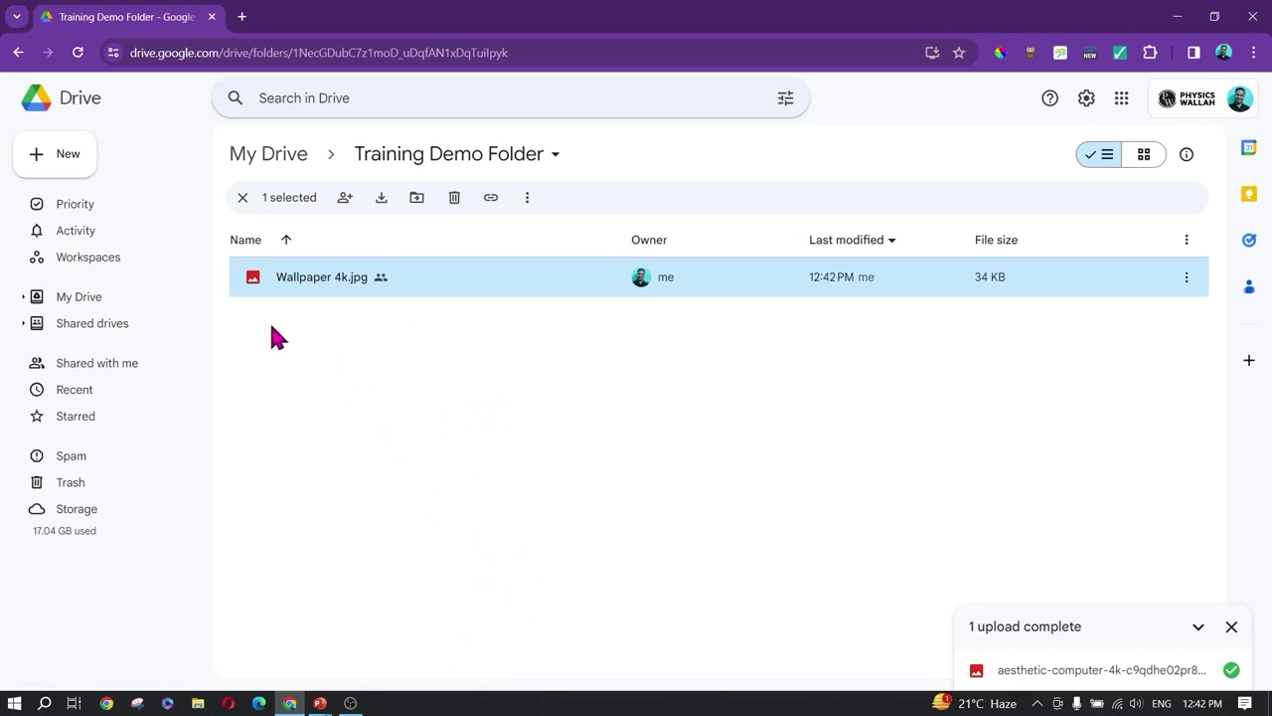
Step: Make a copy of Wallpaper 4k.jpg, then move the copy to trash
left_click(1187, 280)
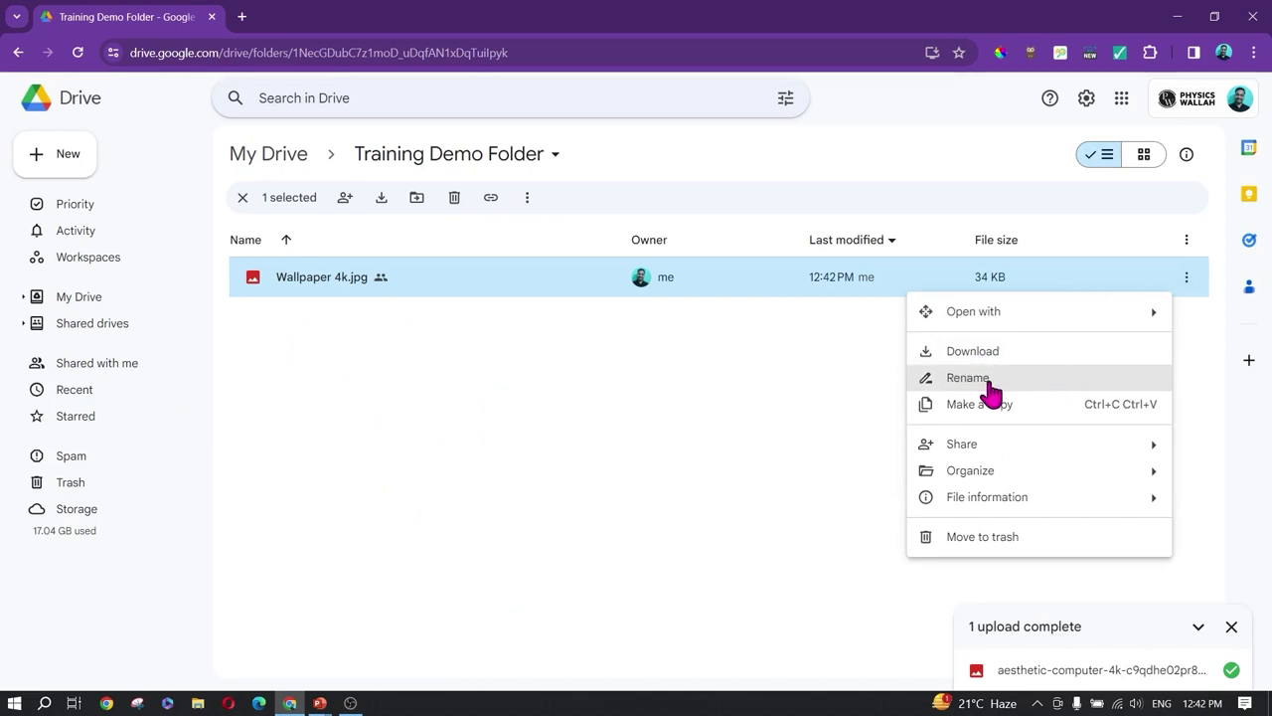
left_click(1034, 409)
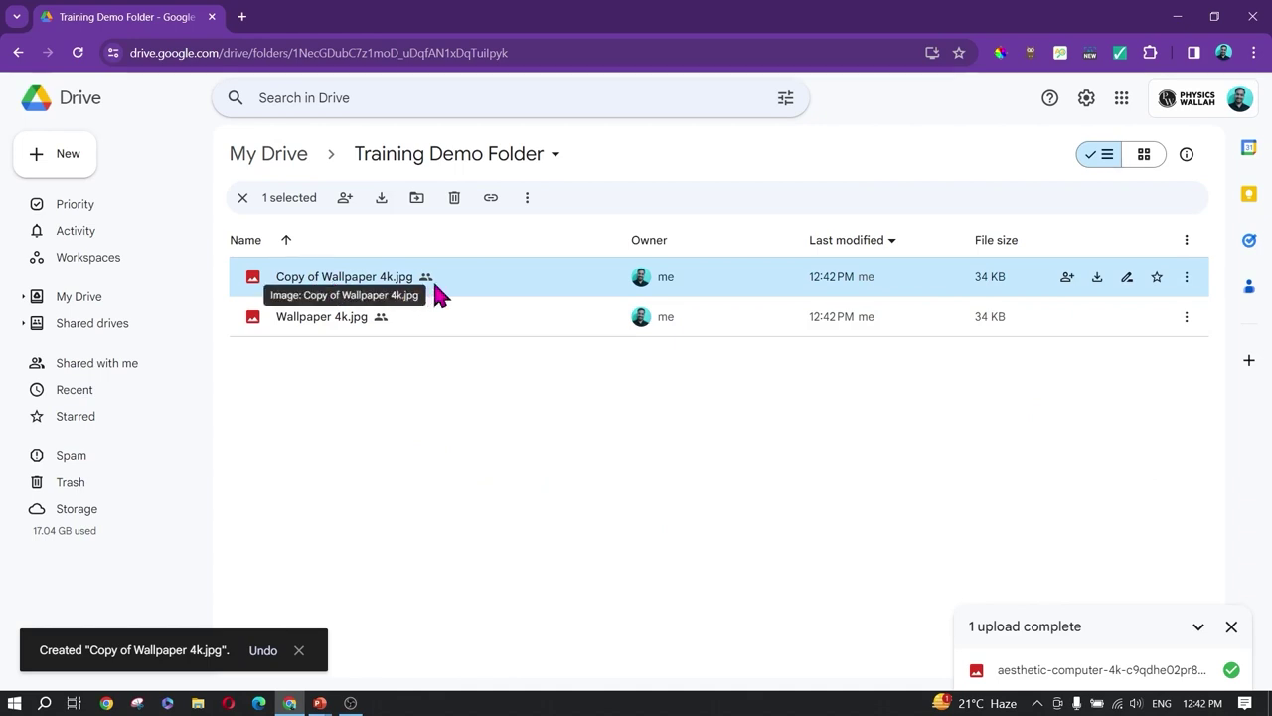
left_click(1187, 282)
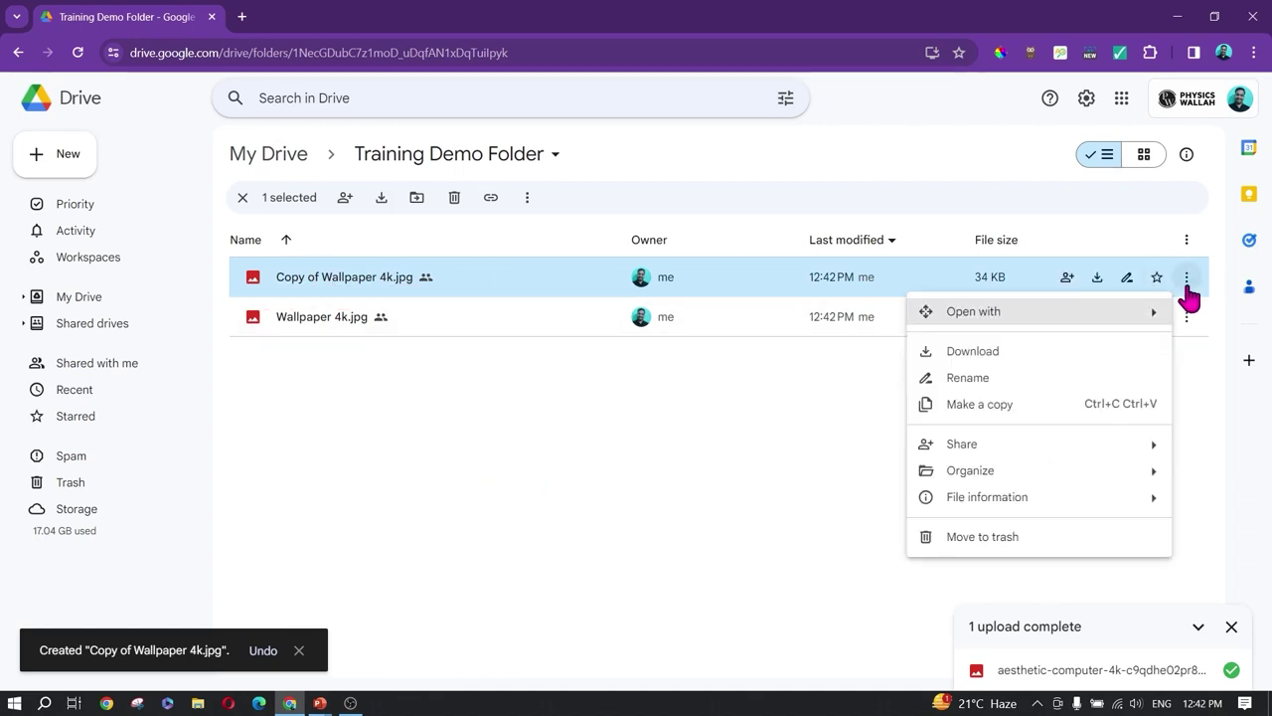
left_click(976, 537)
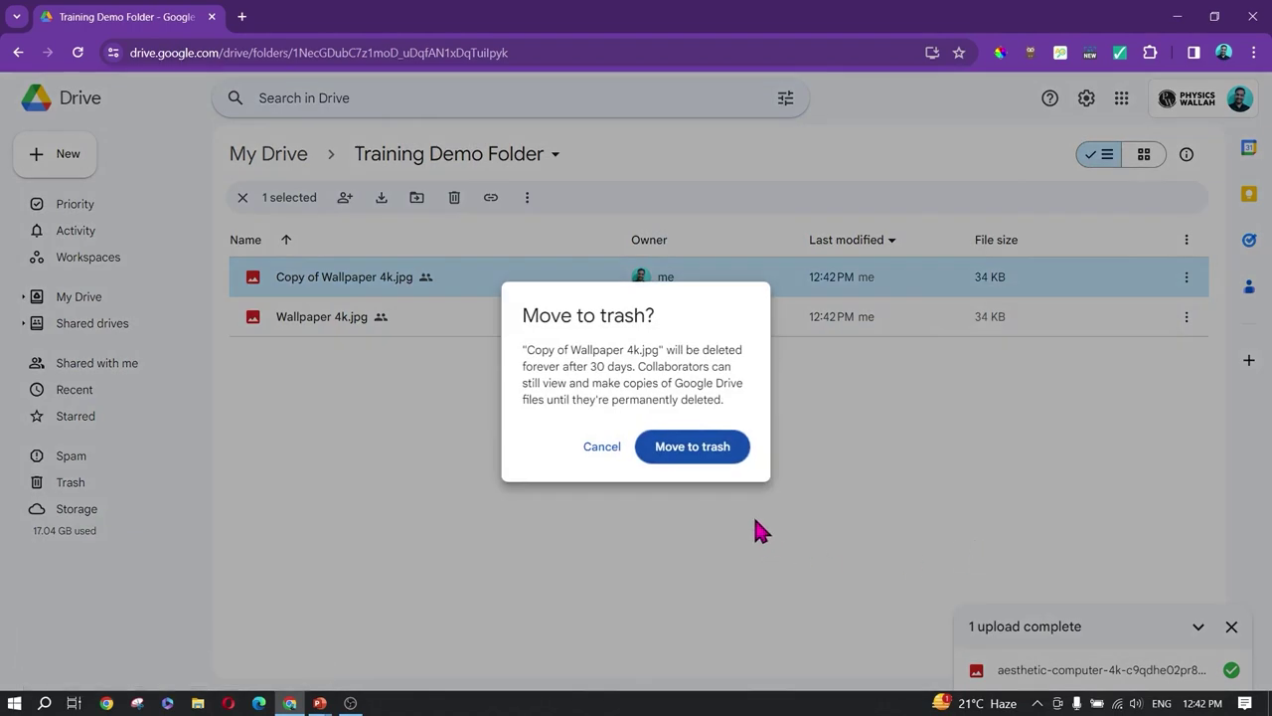
left_click(711, 455)
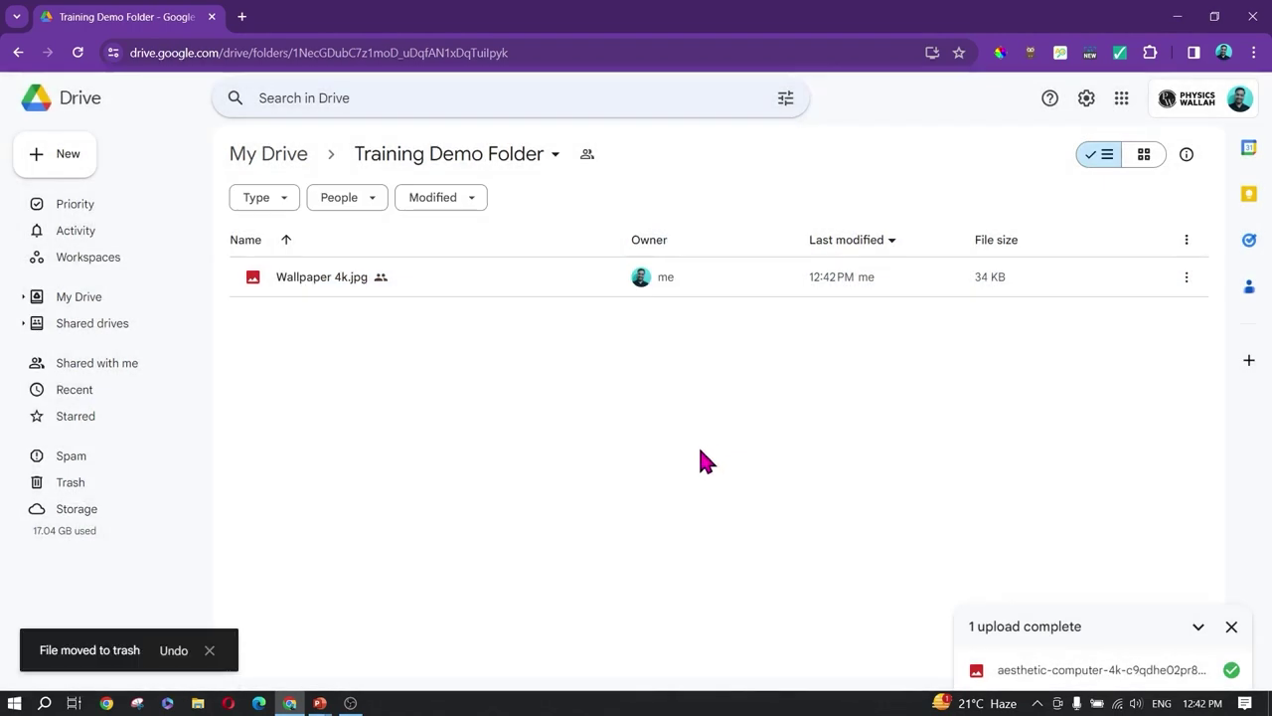
Step: Open the Approvals details pane for Wallpaper 4k.jpg
left_click(1186, 278)
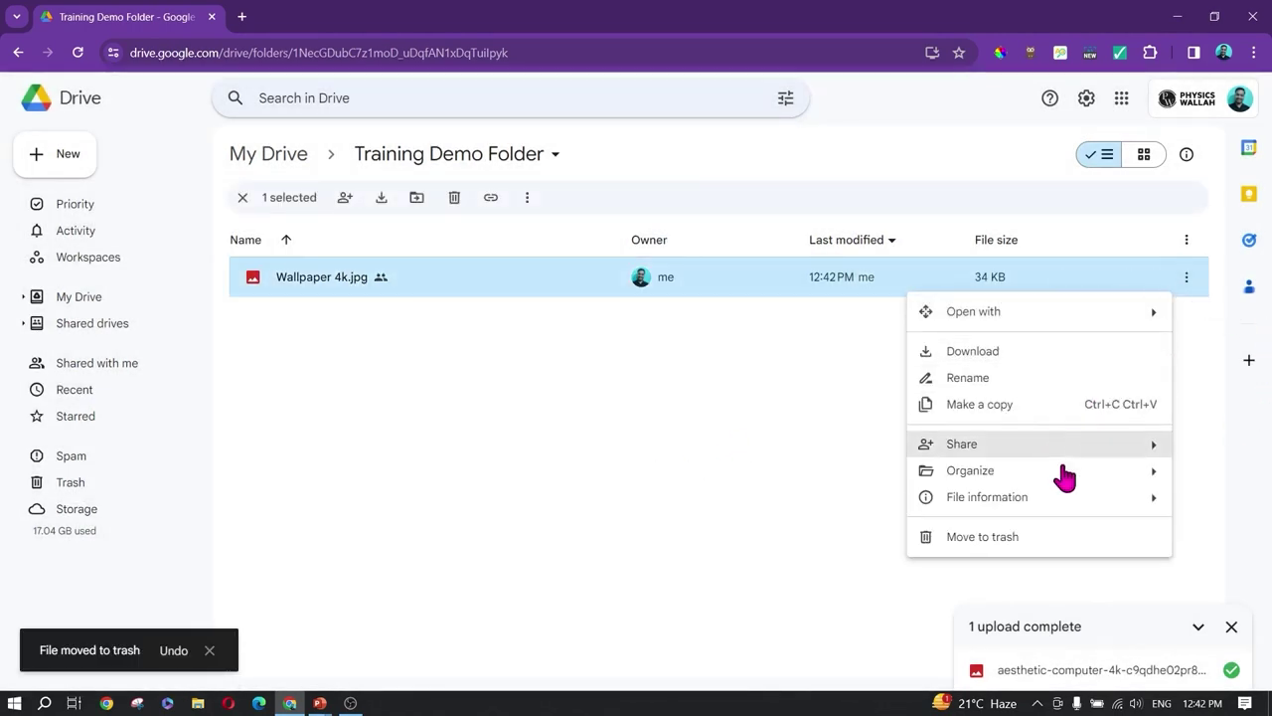
mouse_move(1050, 460)
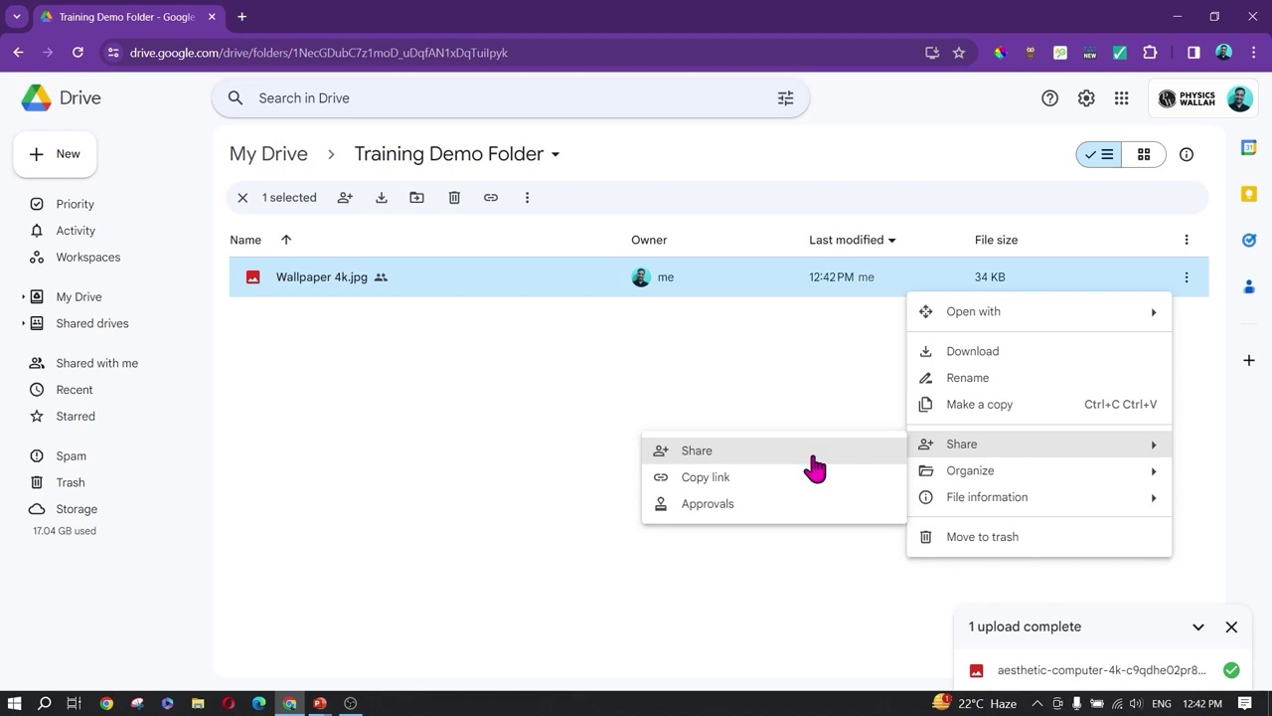
left_click(753, 505)
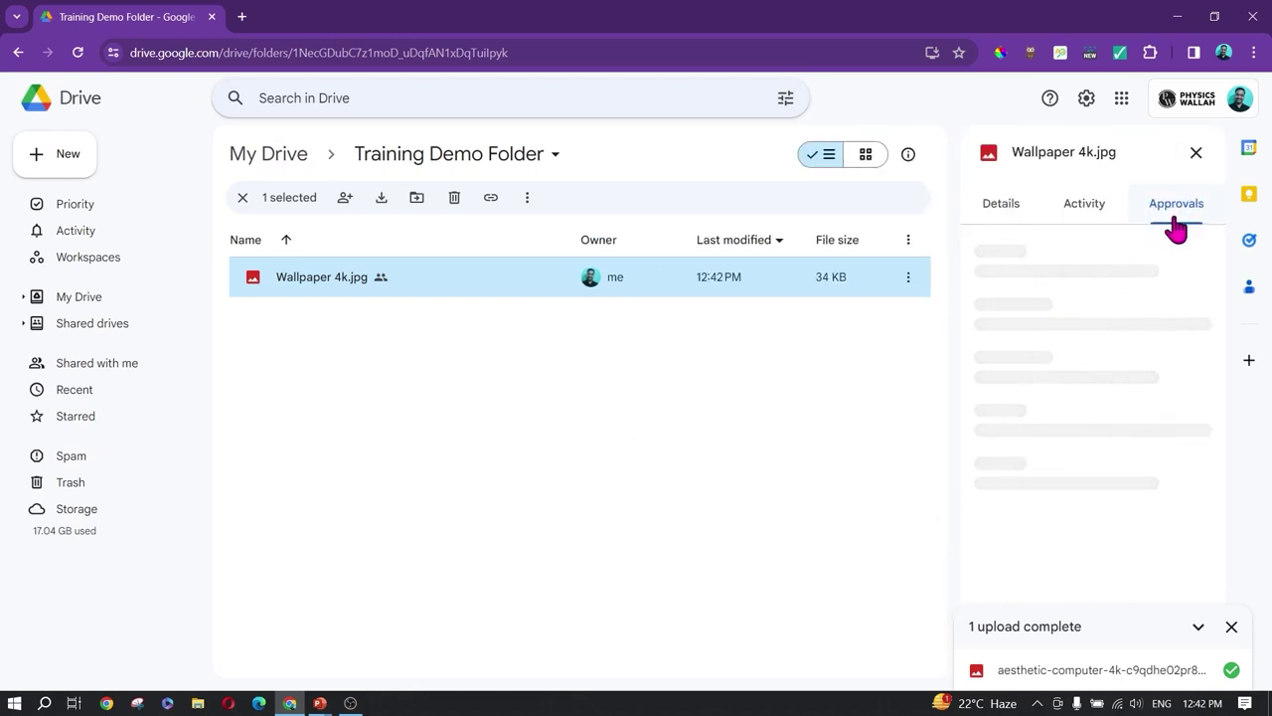
left_click(1232, 626)
Step: Start an approval request with a colleague as approver and a 'Ple' message
left_click(1103, 548)
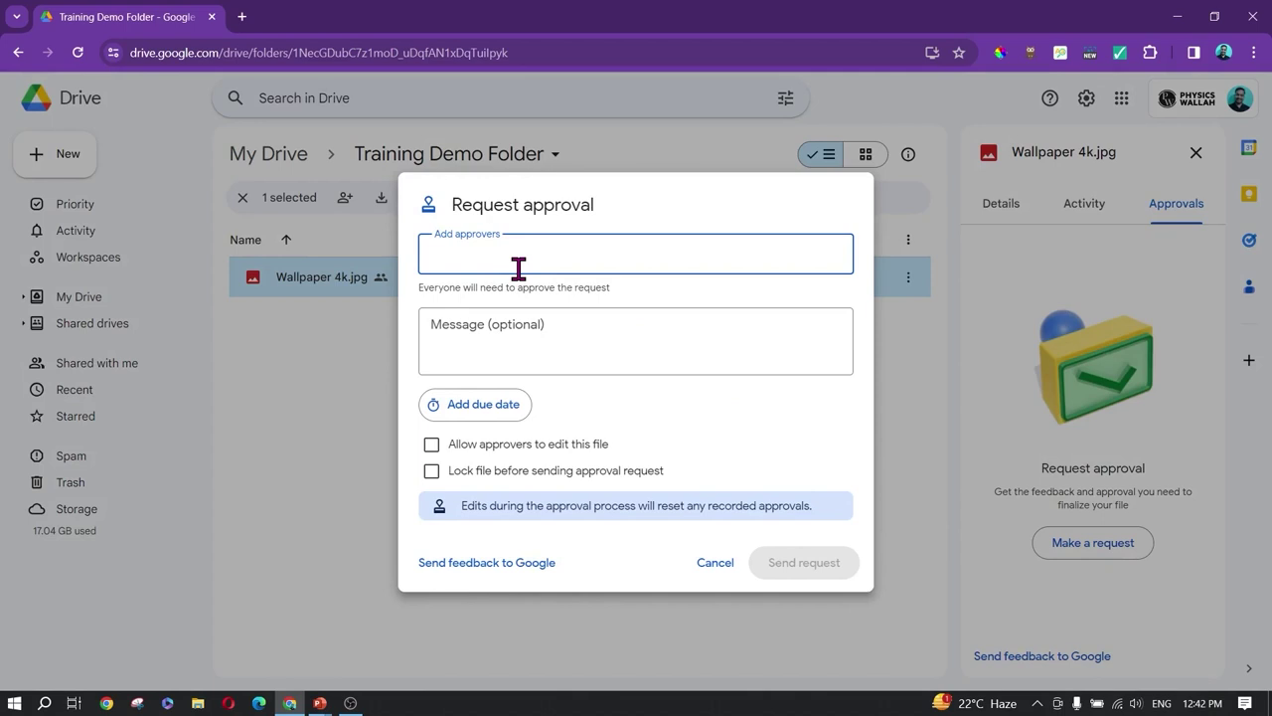
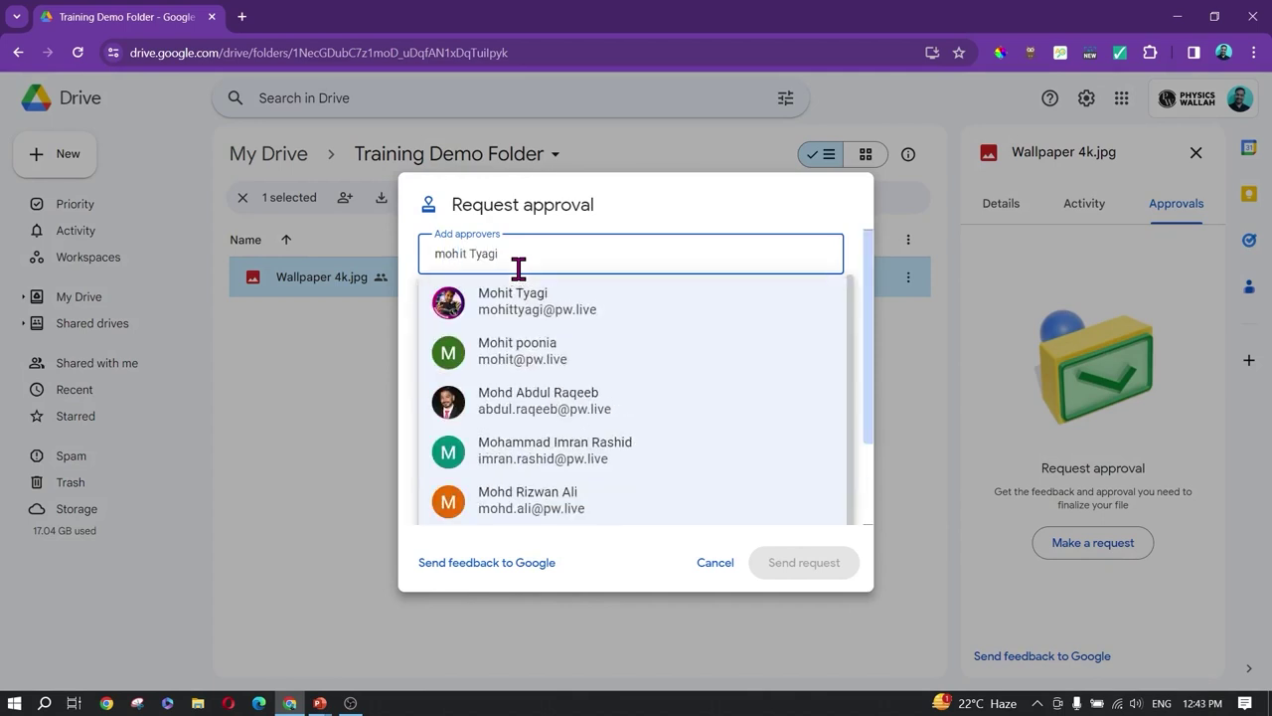
left_click(520, 294)
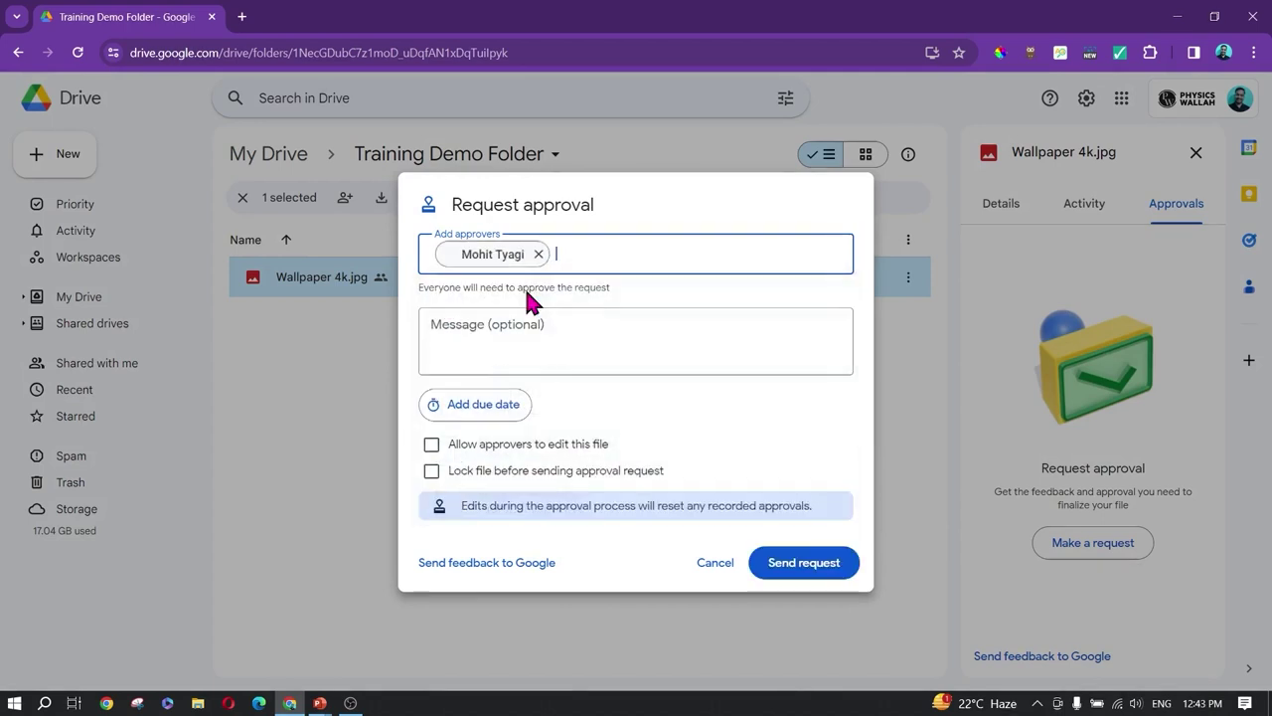
left_click(518, 343)
type("Please approve this to delete")
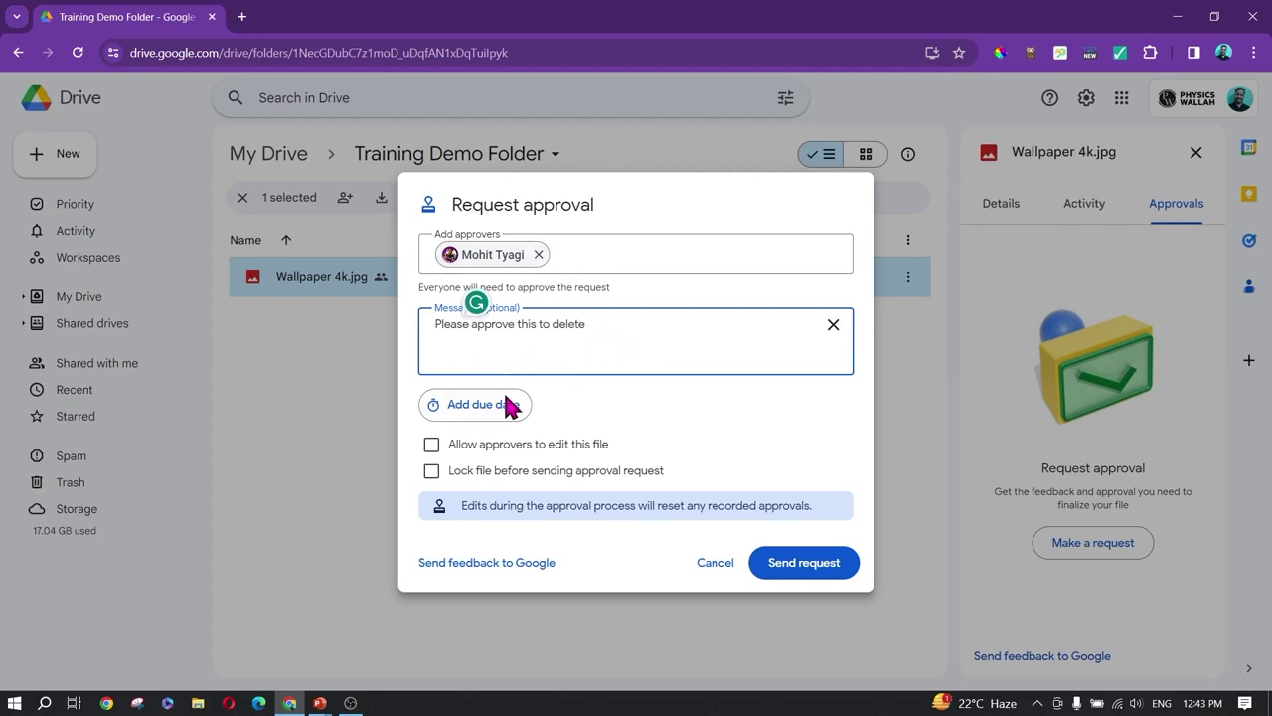
Step: Try sending the request, then decline granting access and abandon the request
left_click(803, 572)
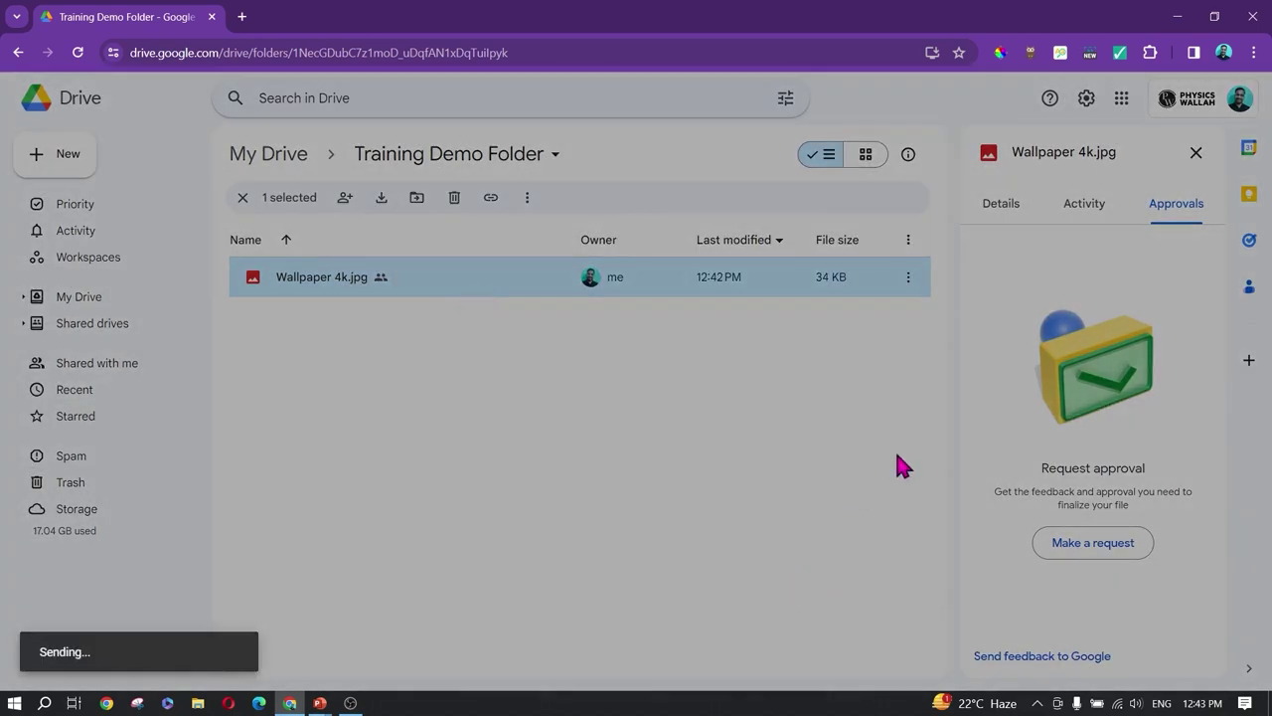
left_click(1064, 550)
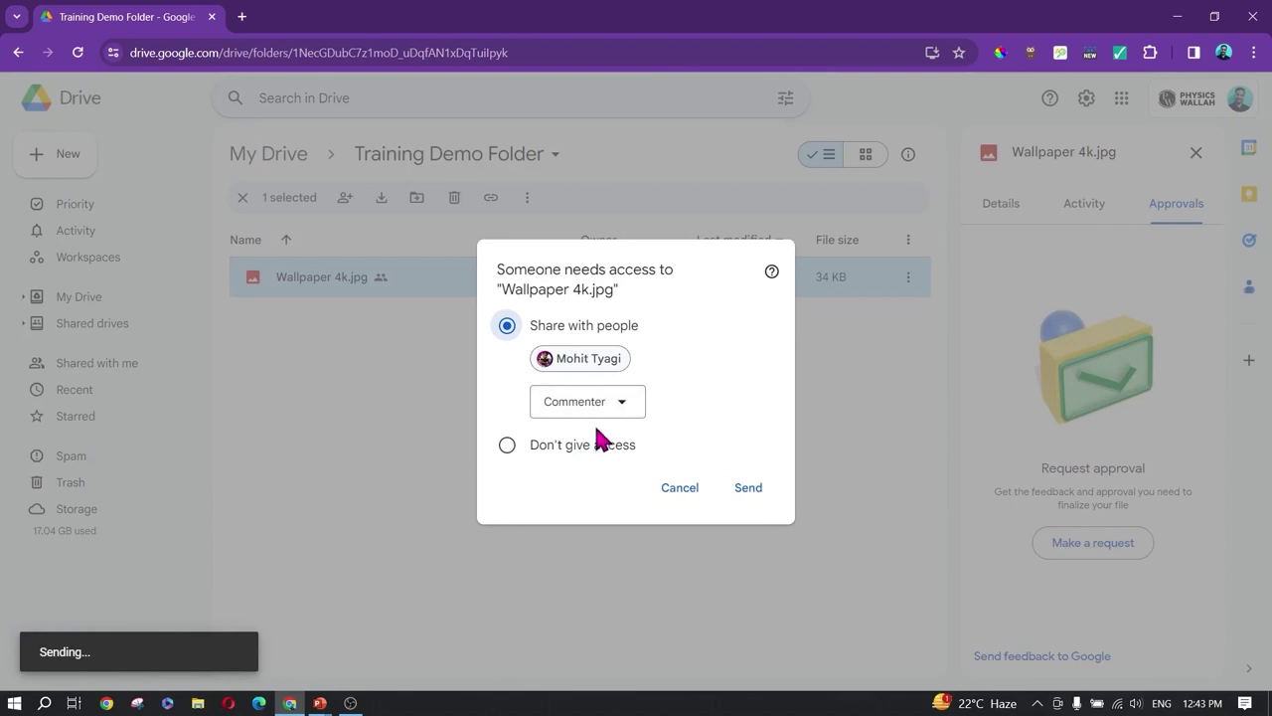
left_click(610, 410)
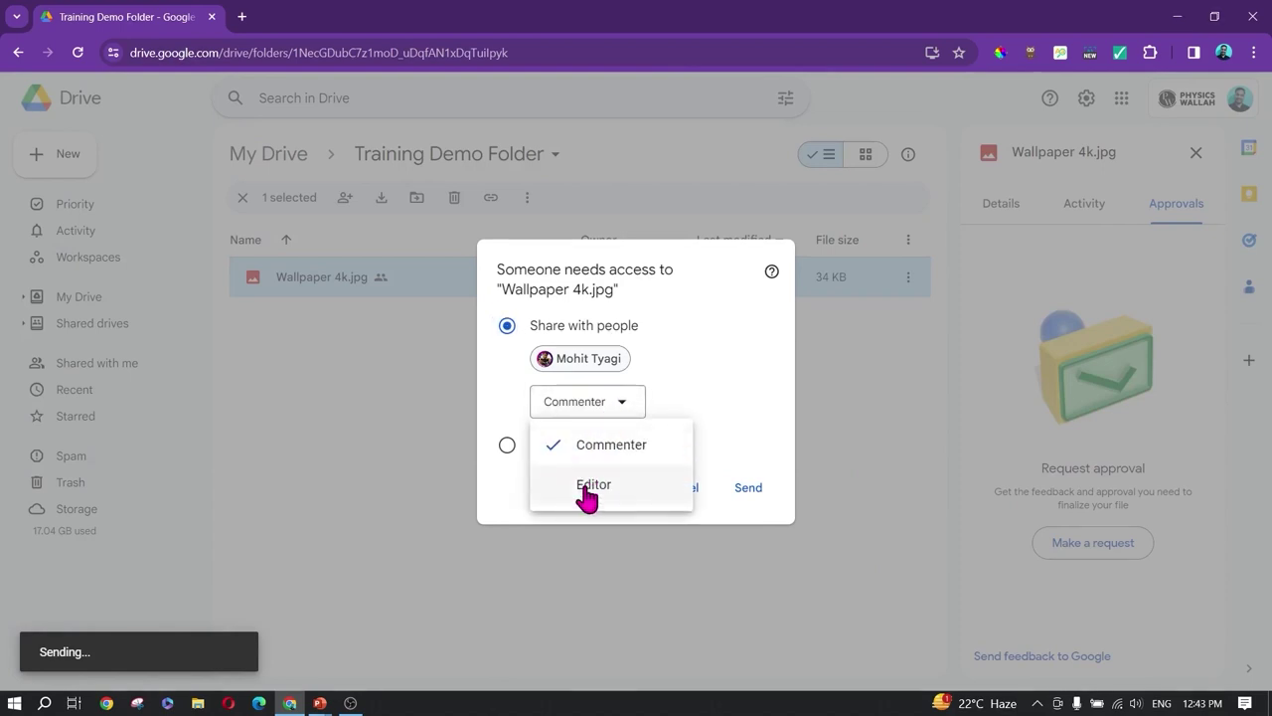
left_click(682, 369)
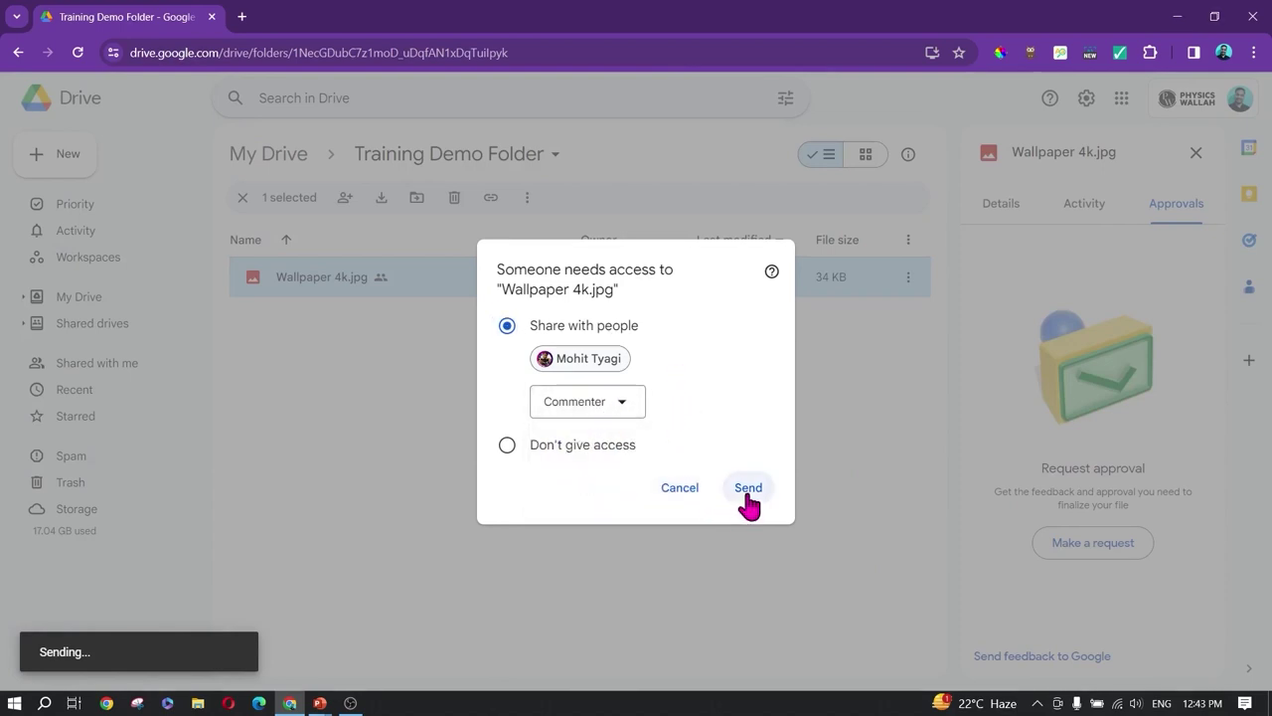
left_click(677, 491)
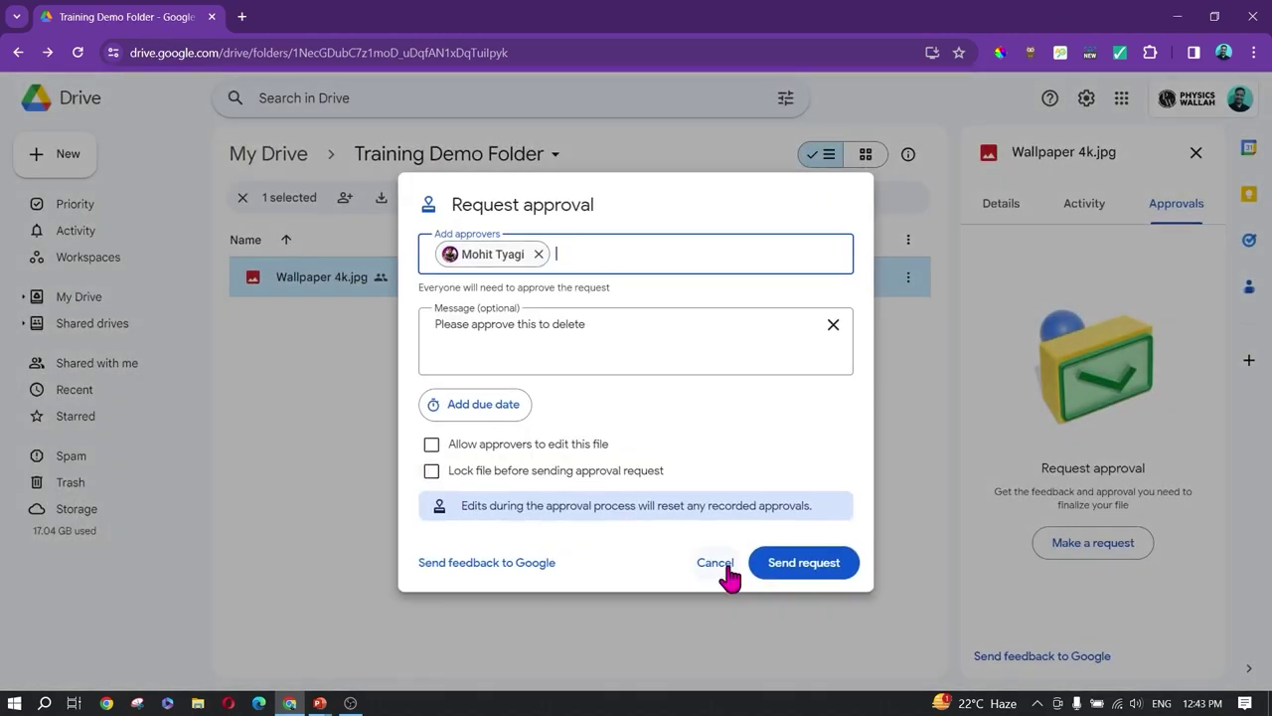
left_click(718, 564)
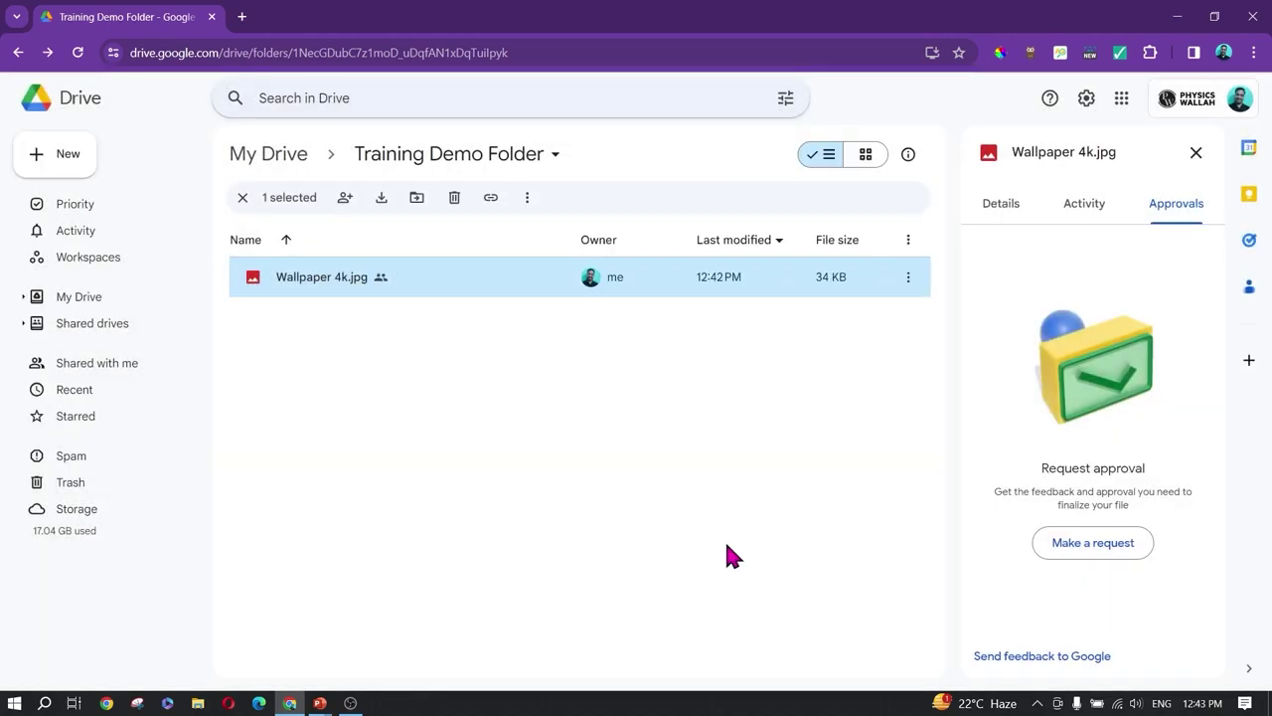
Step: Copy Wallpaper 4k.jpg's shareable link from its Share menu
left_click(1195, 153)
left_click(1186, 277)
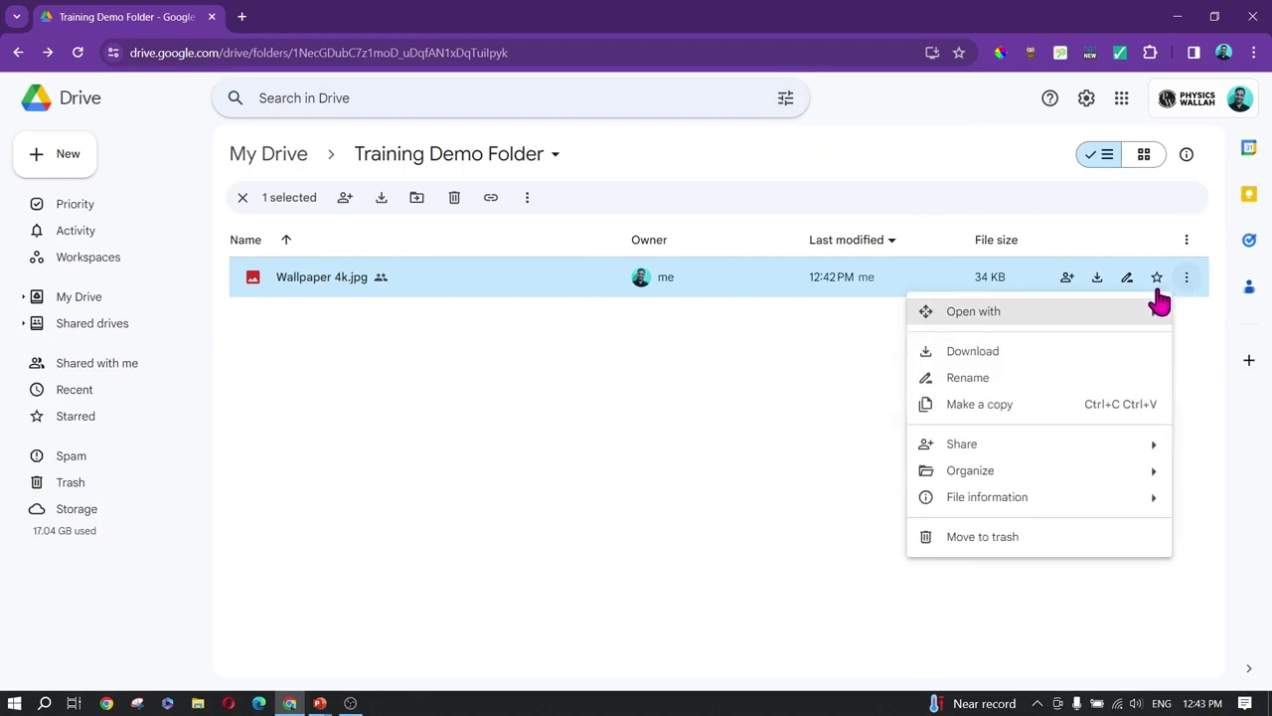
mouse_move(969, 447)
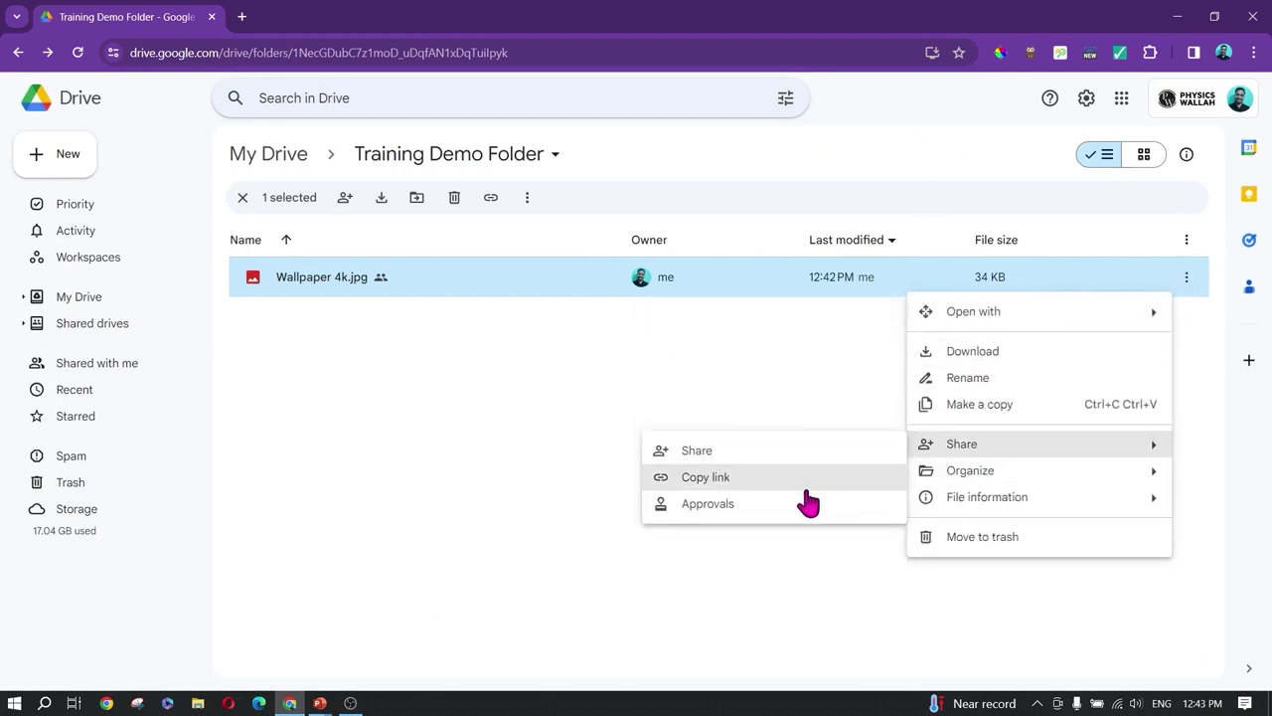
left_click(705, 479)
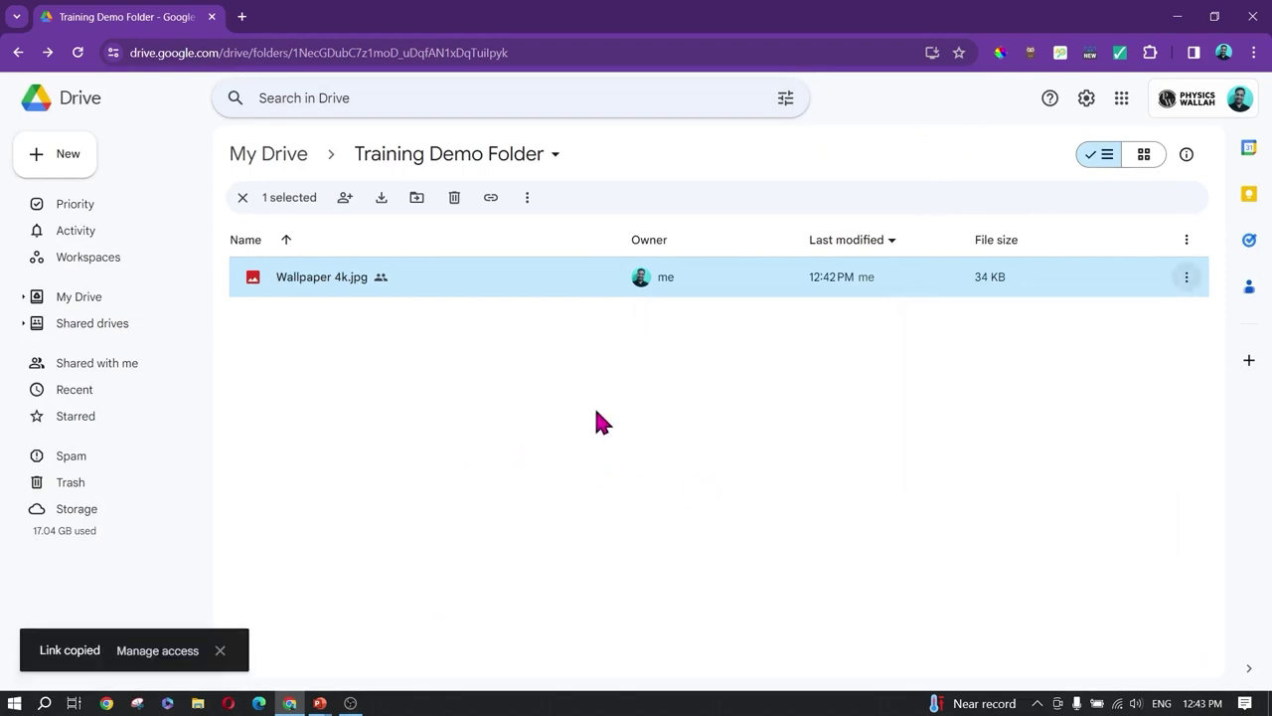
left_click(242, 16)
Step: Open Gmail's My Space chat and post the copied Drive link as a message
left_click(1204, 126)
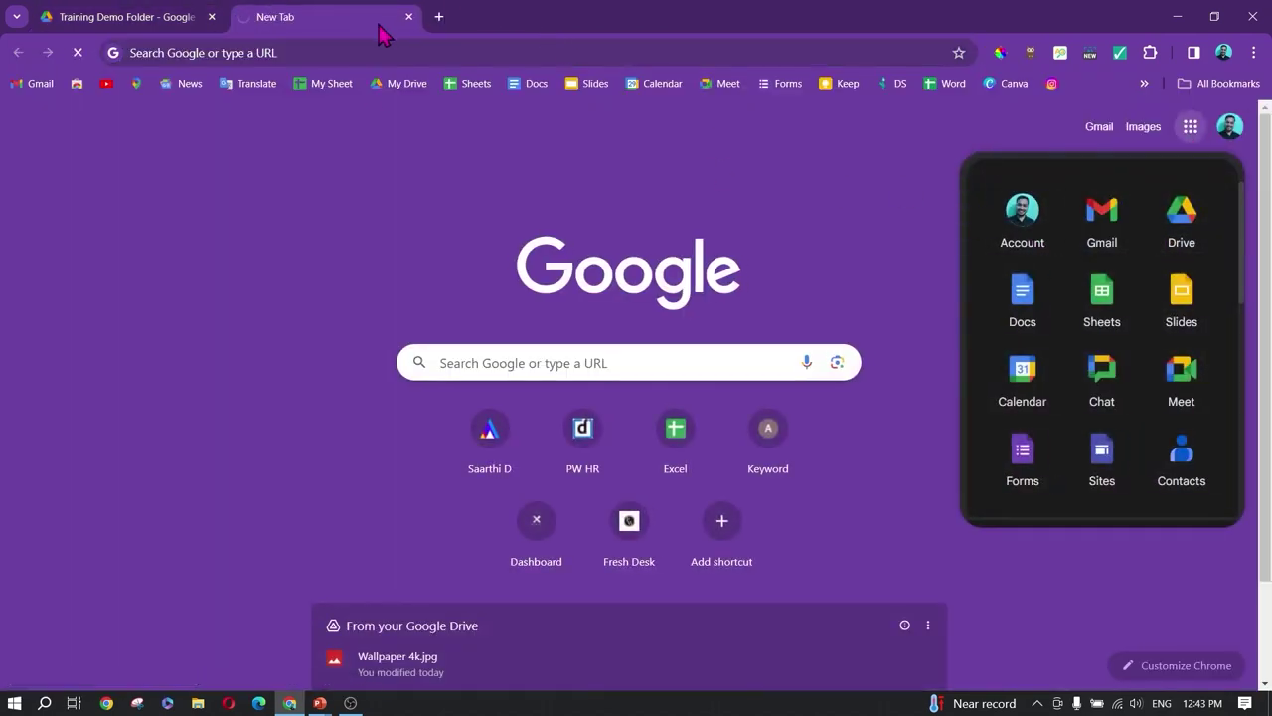
left_click_drag(332, 23, 156, 14)
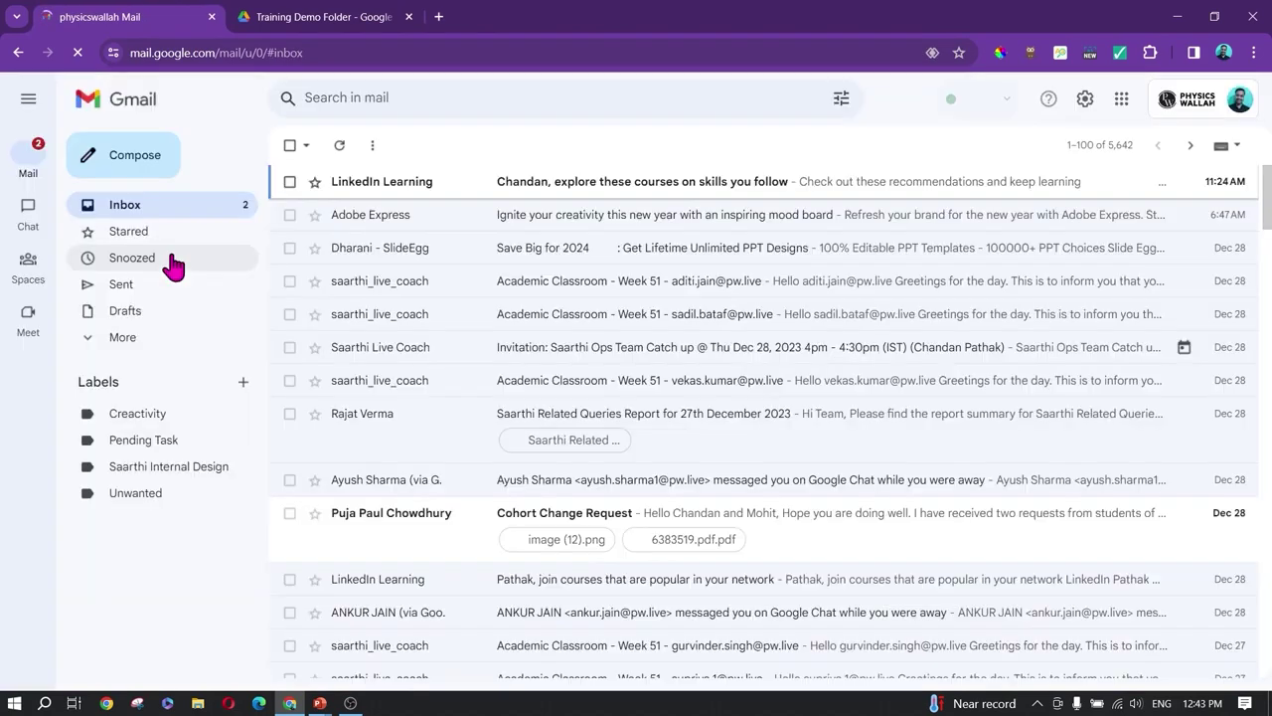
mouse_move(16, 202)
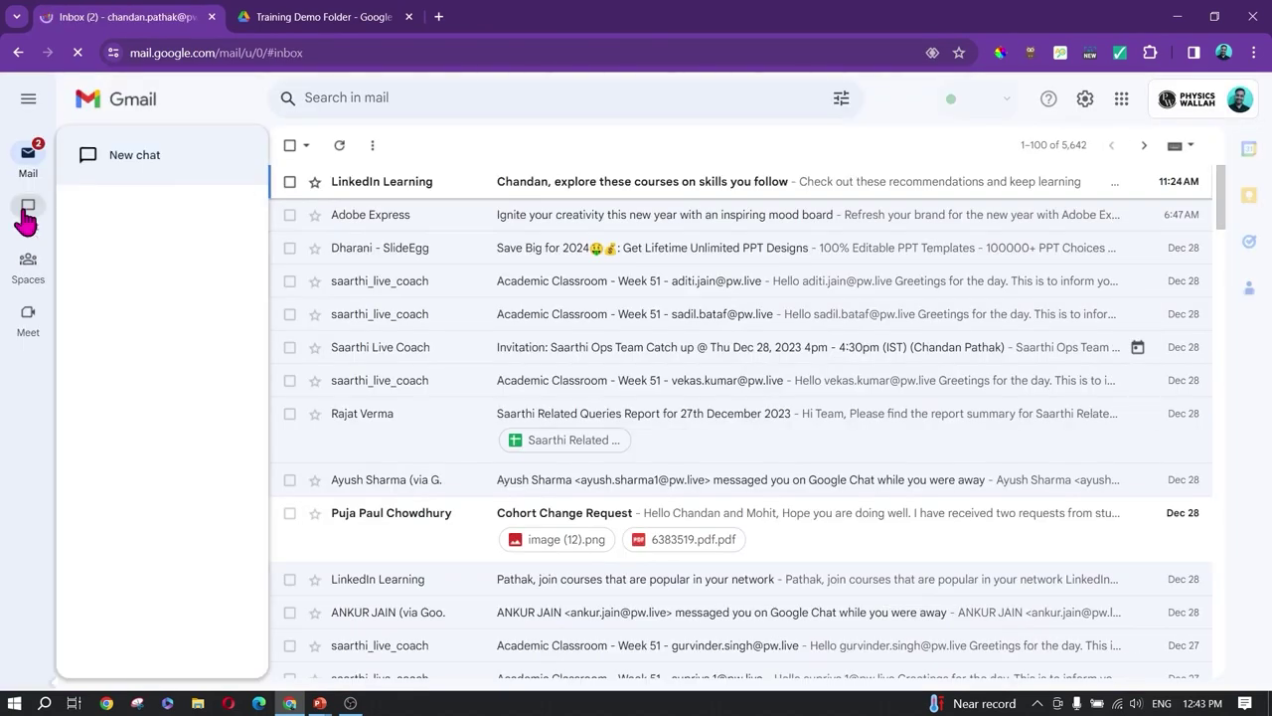
mouse_move(16, 269)
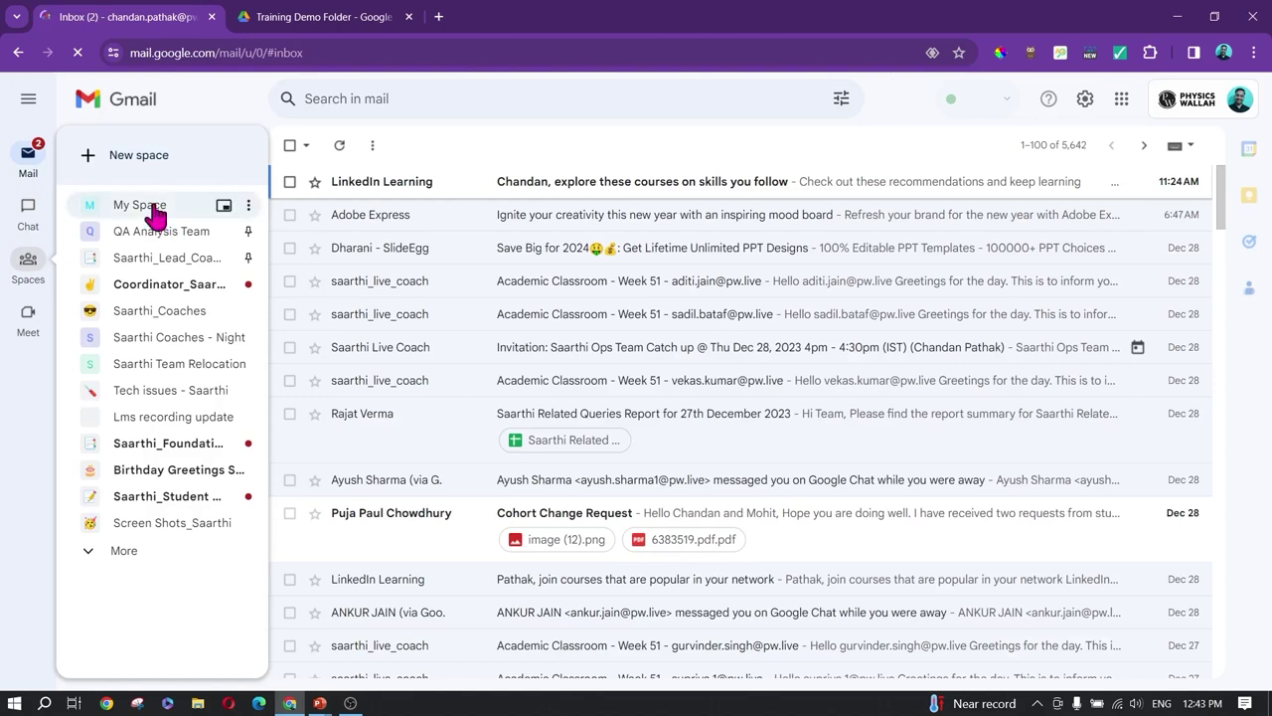
left_click(156, 209)
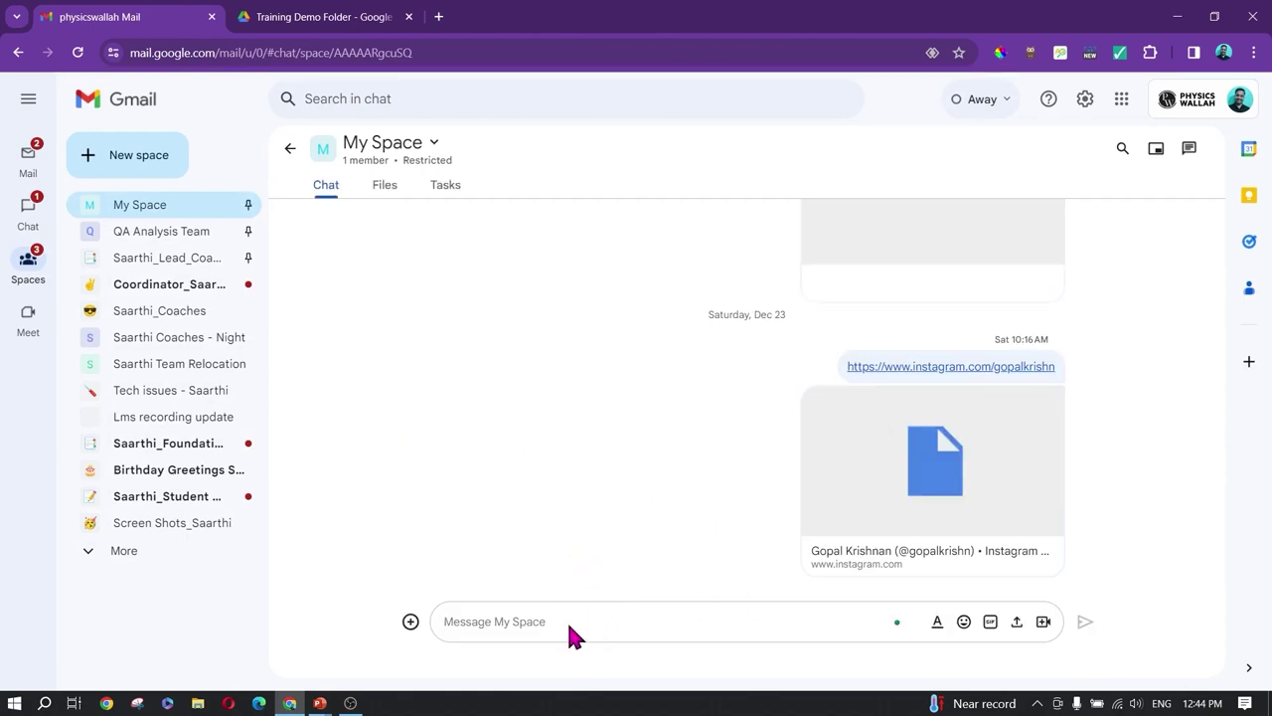
key("ctrl+v")
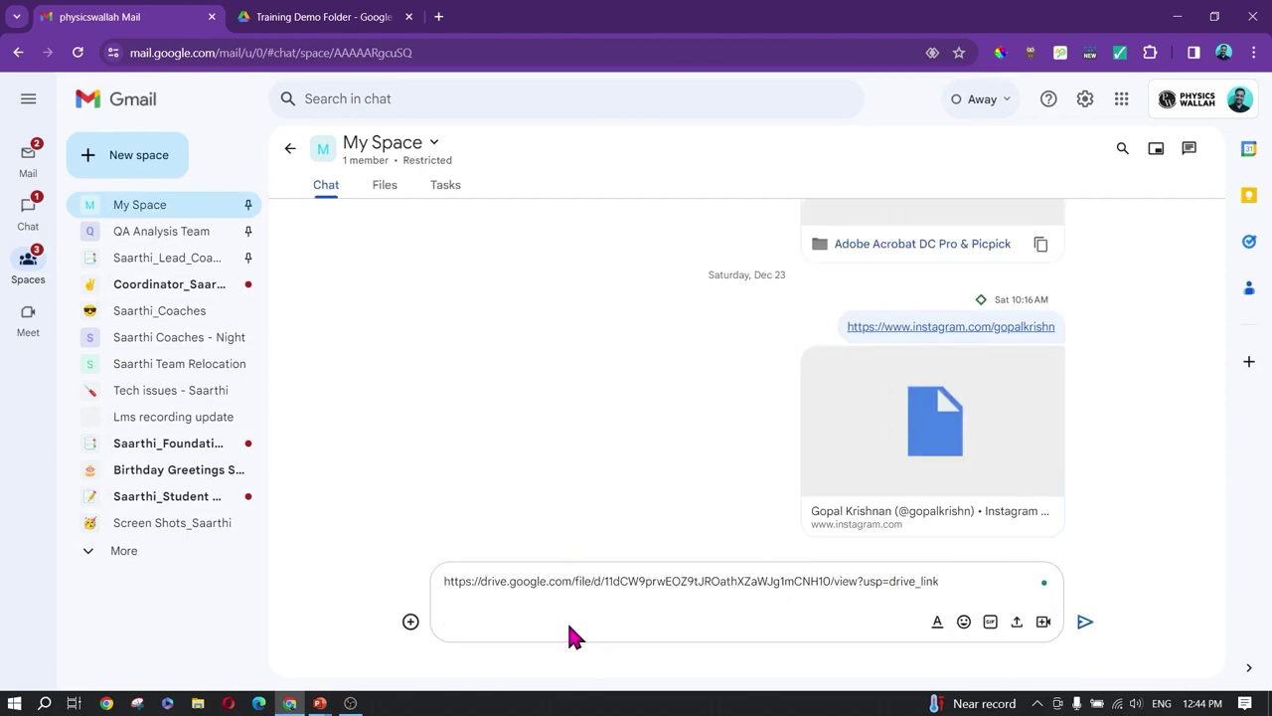
key("Return")
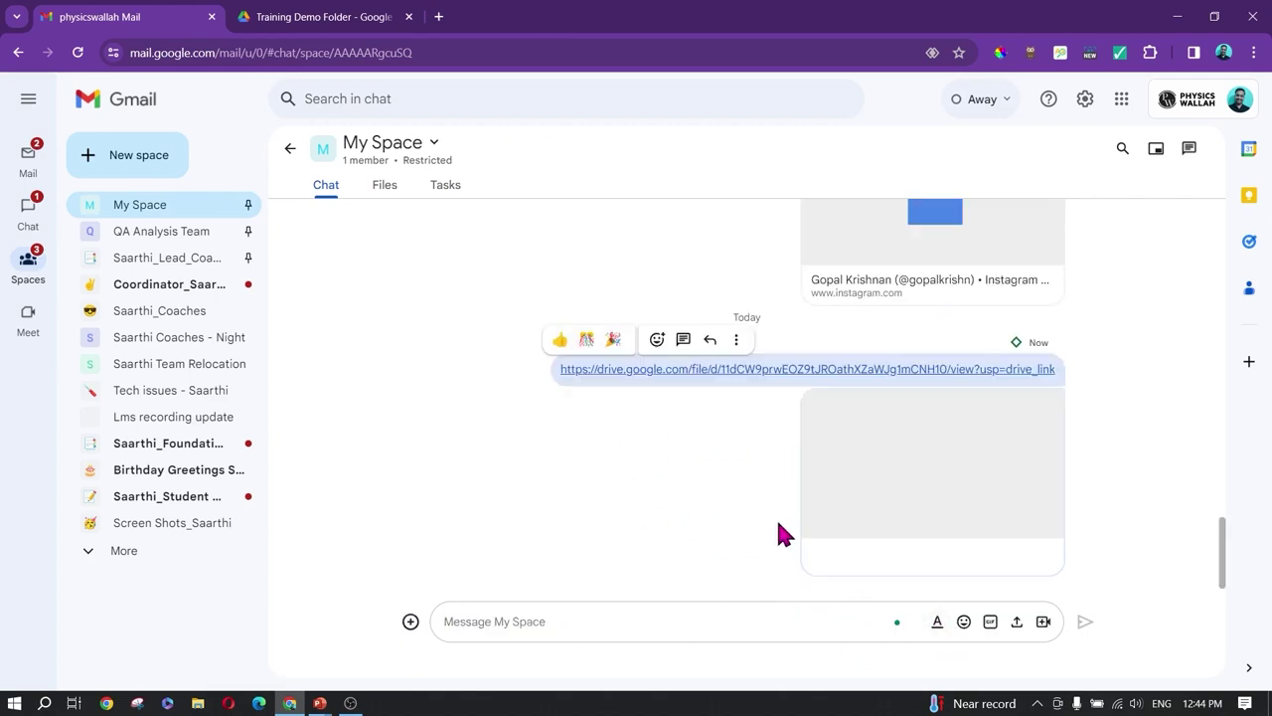
Step: Block editors from resharing and viewers from downloading, printing or copying Wallpaper 4k.jpg
left_click(336, 17)
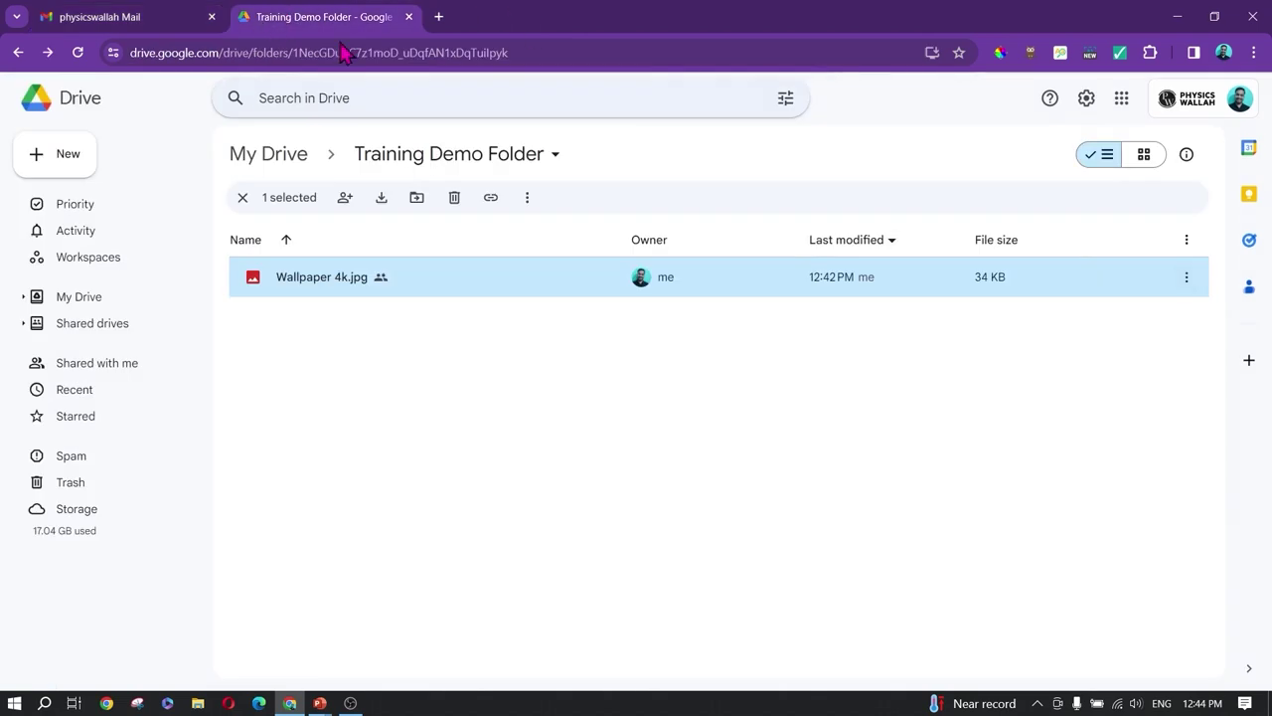
left_click(1186, 278)
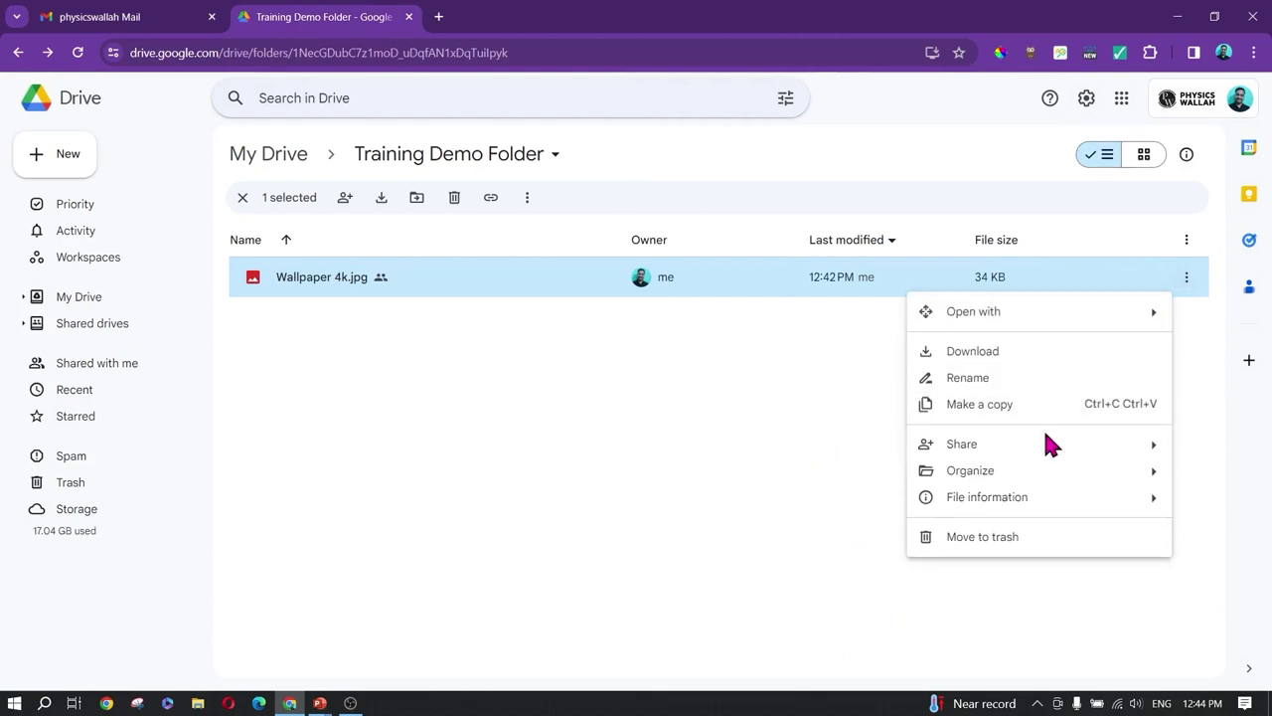
mouse_move(1005, 454)
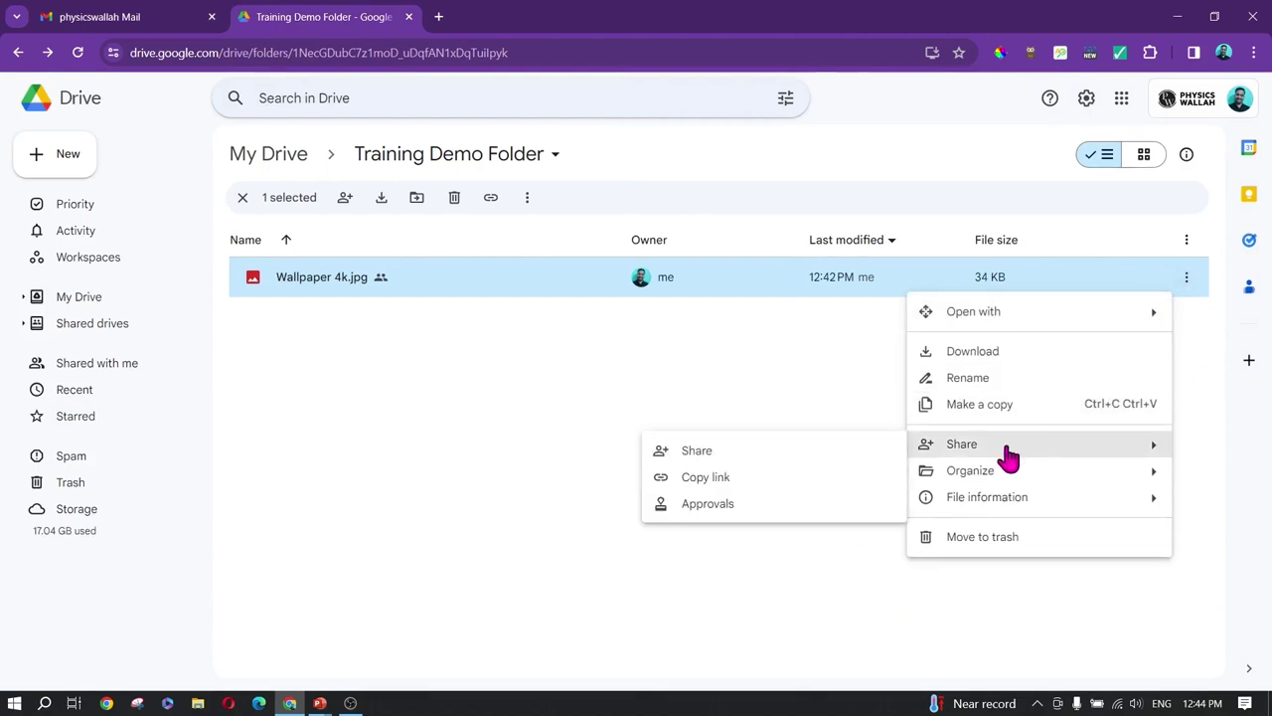
left_click(697, 452)
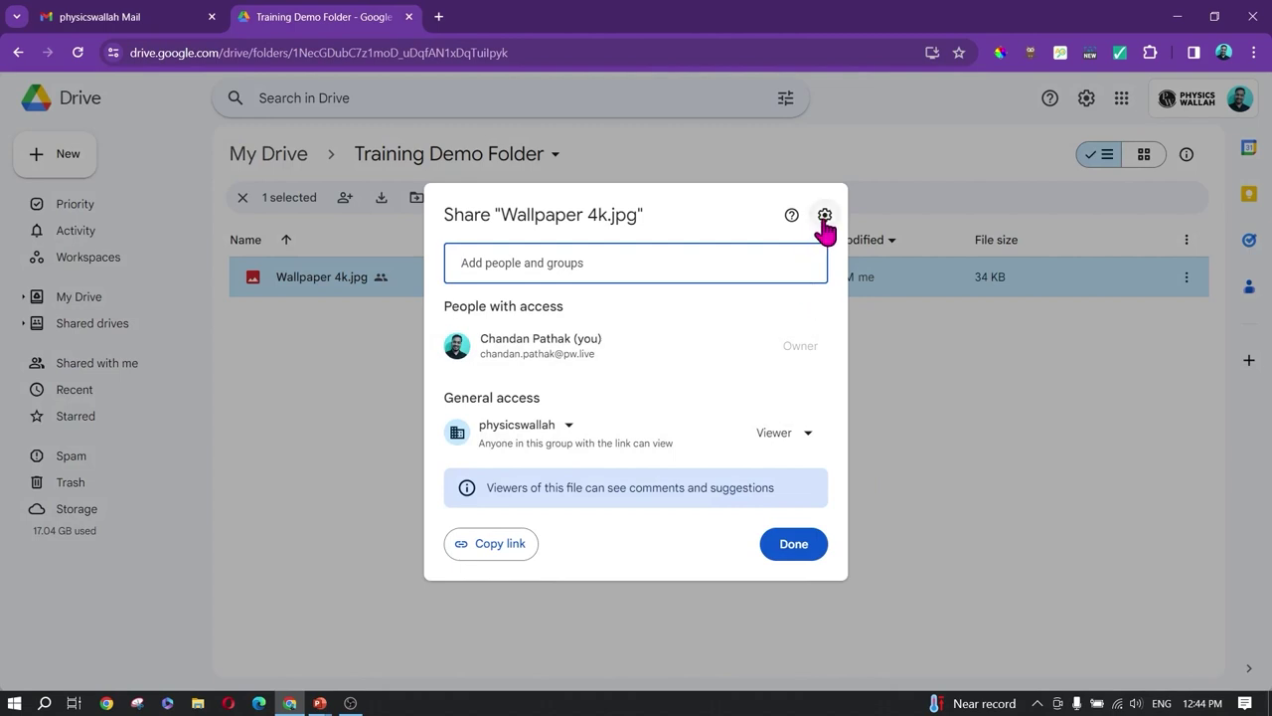
left_click(824, 214)
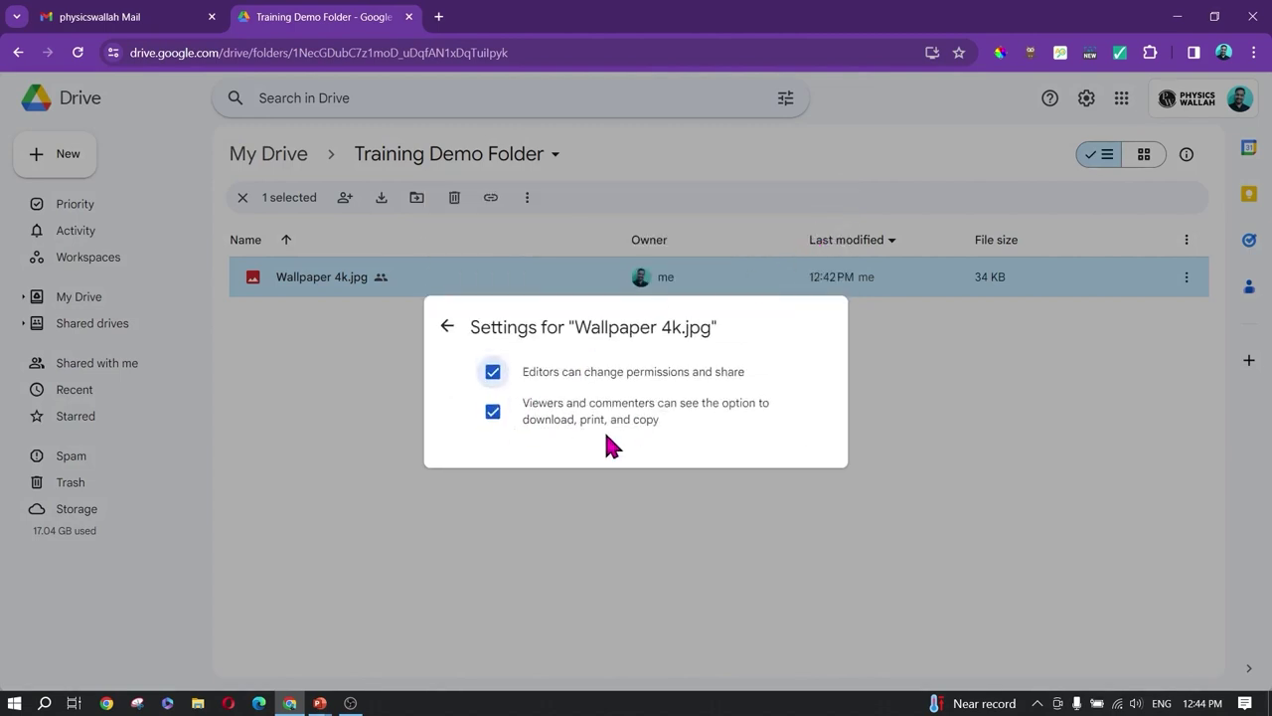
left_click(446, 326)
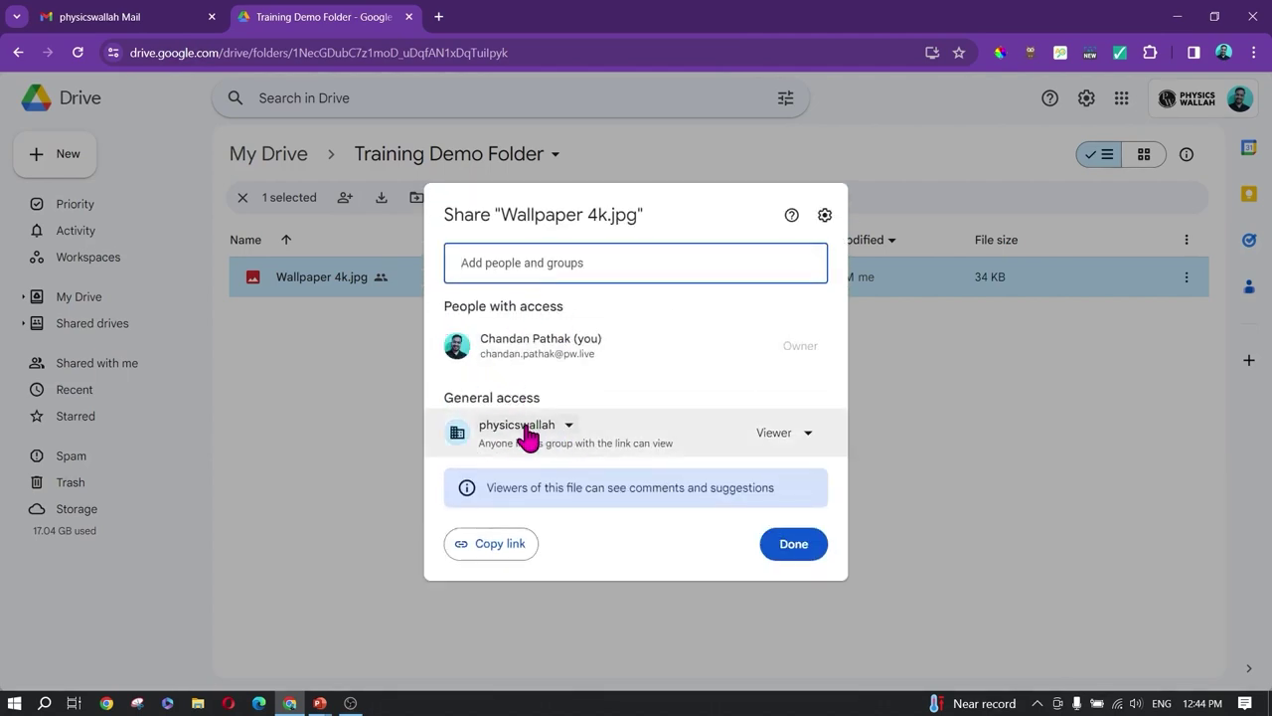
mouse_move(642, 342)
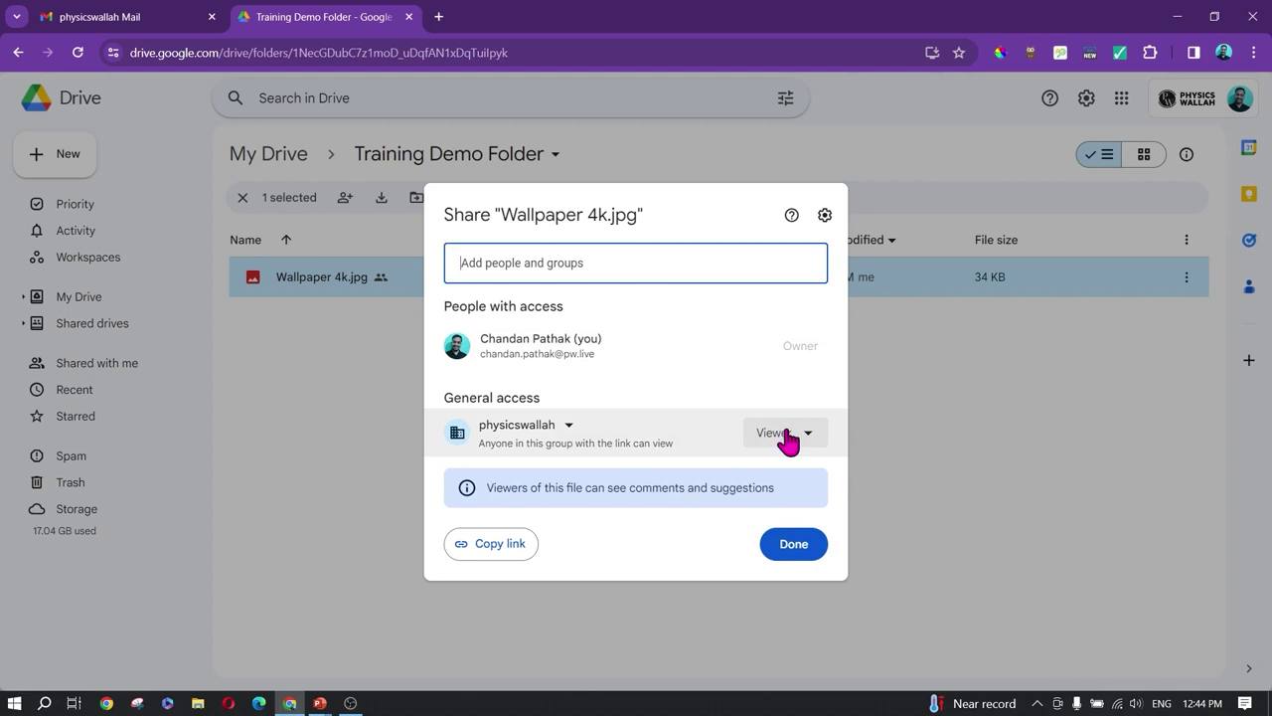
left_click(825, 215)
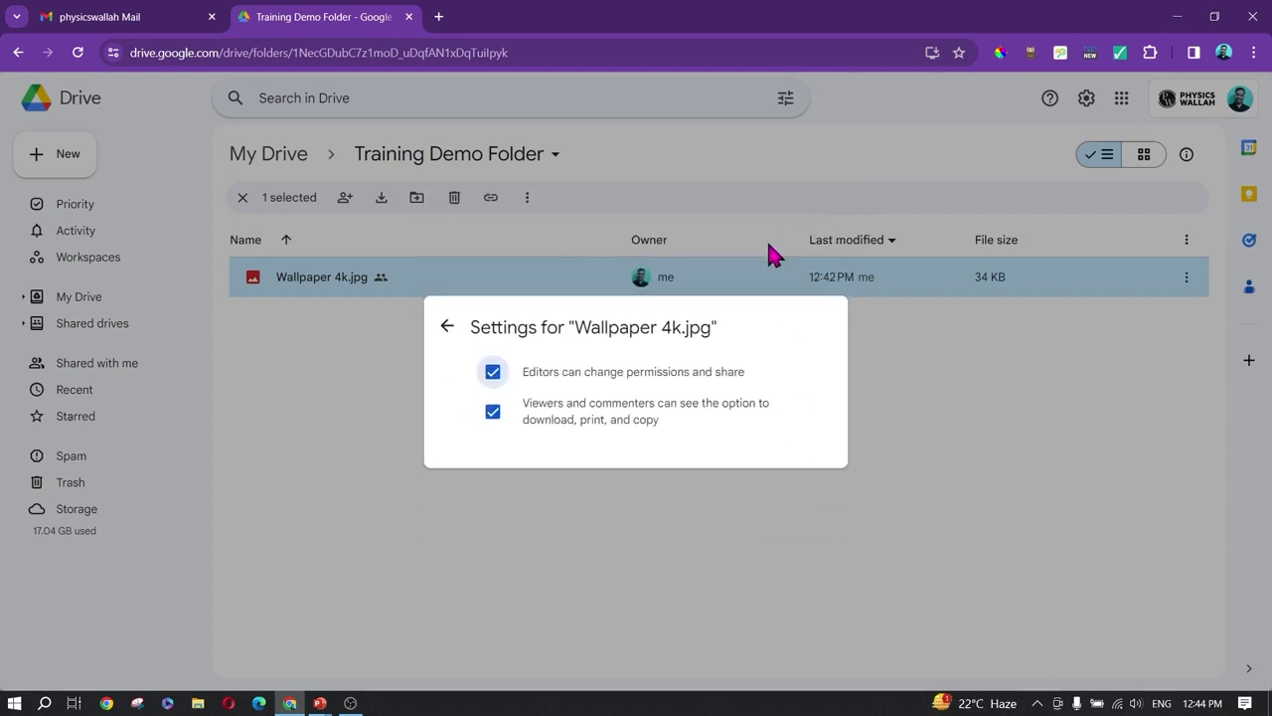
left_click(492, 411)
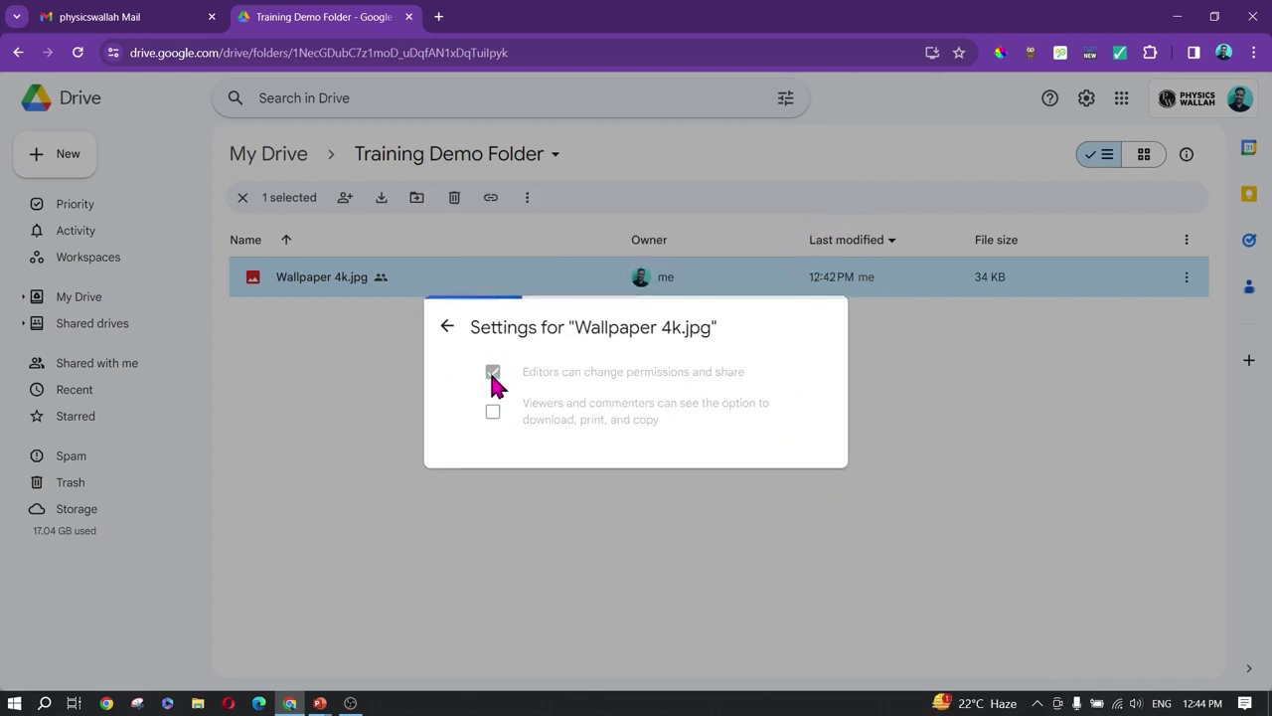
left_click(486, 372)
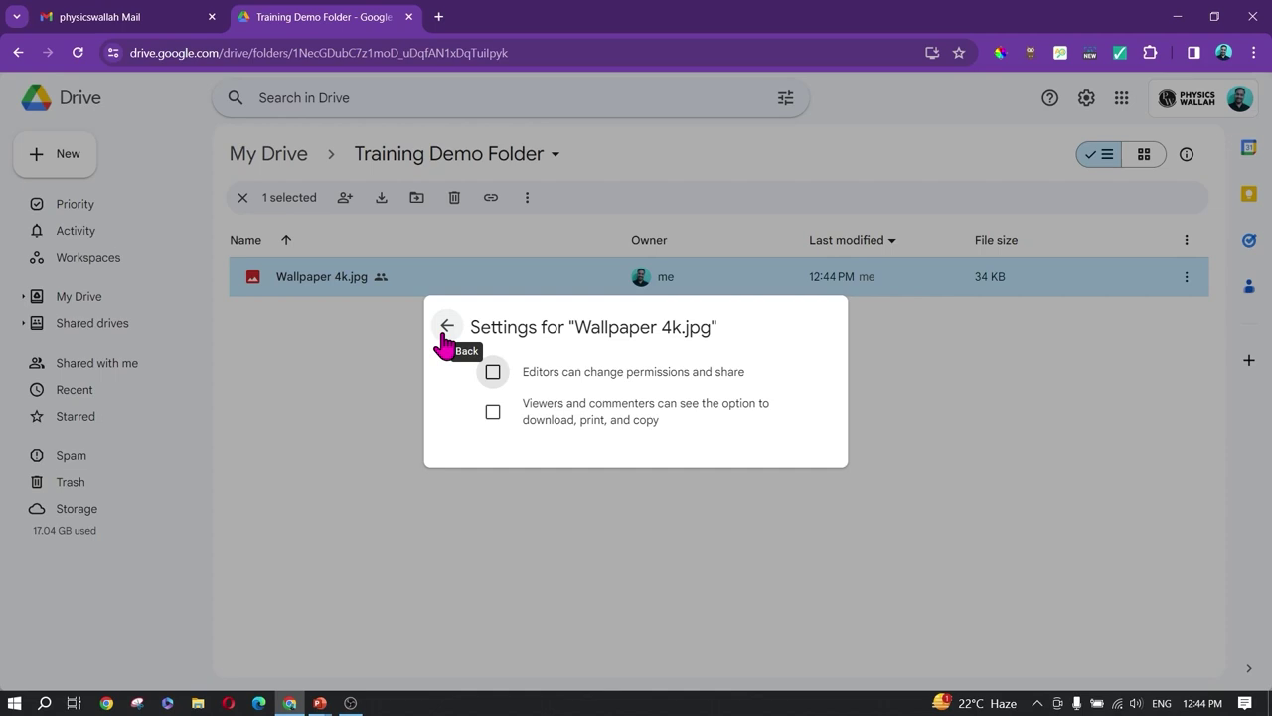
left_click(446, 327)
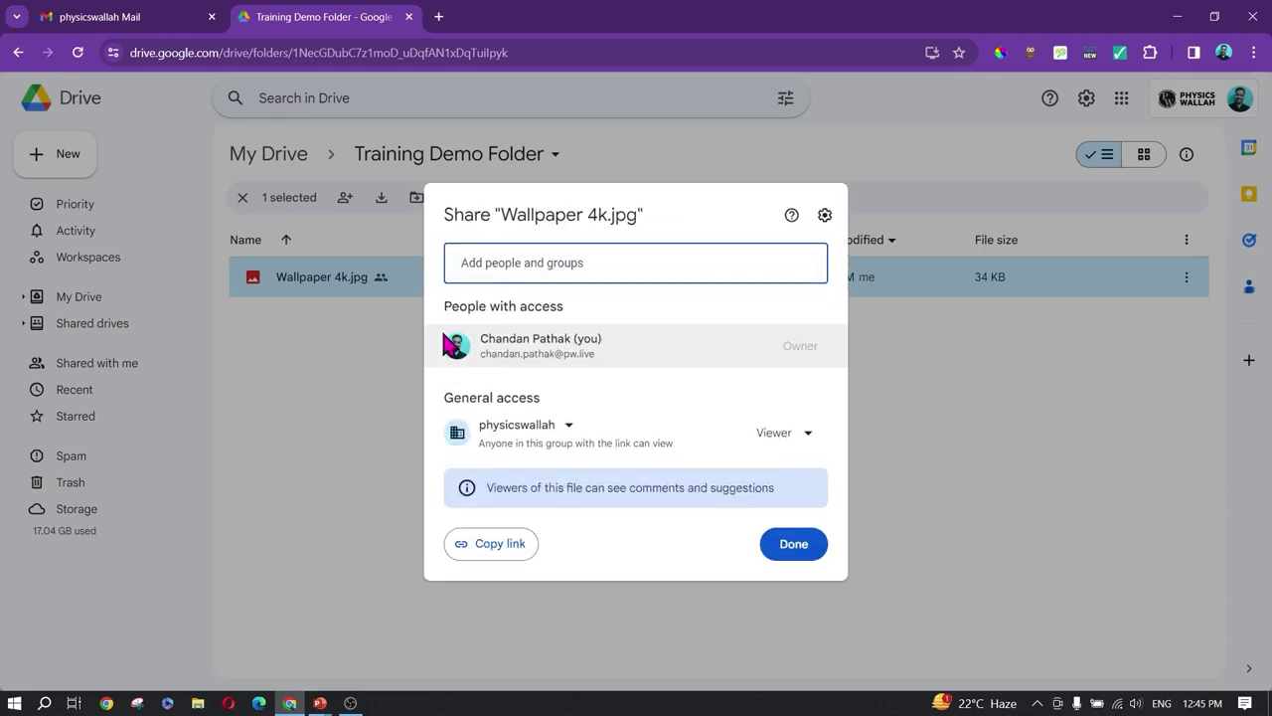
Step: Give the physicswallah group Editor access and copy the file's link
left_click(801, 442)
left_click(807, 277)
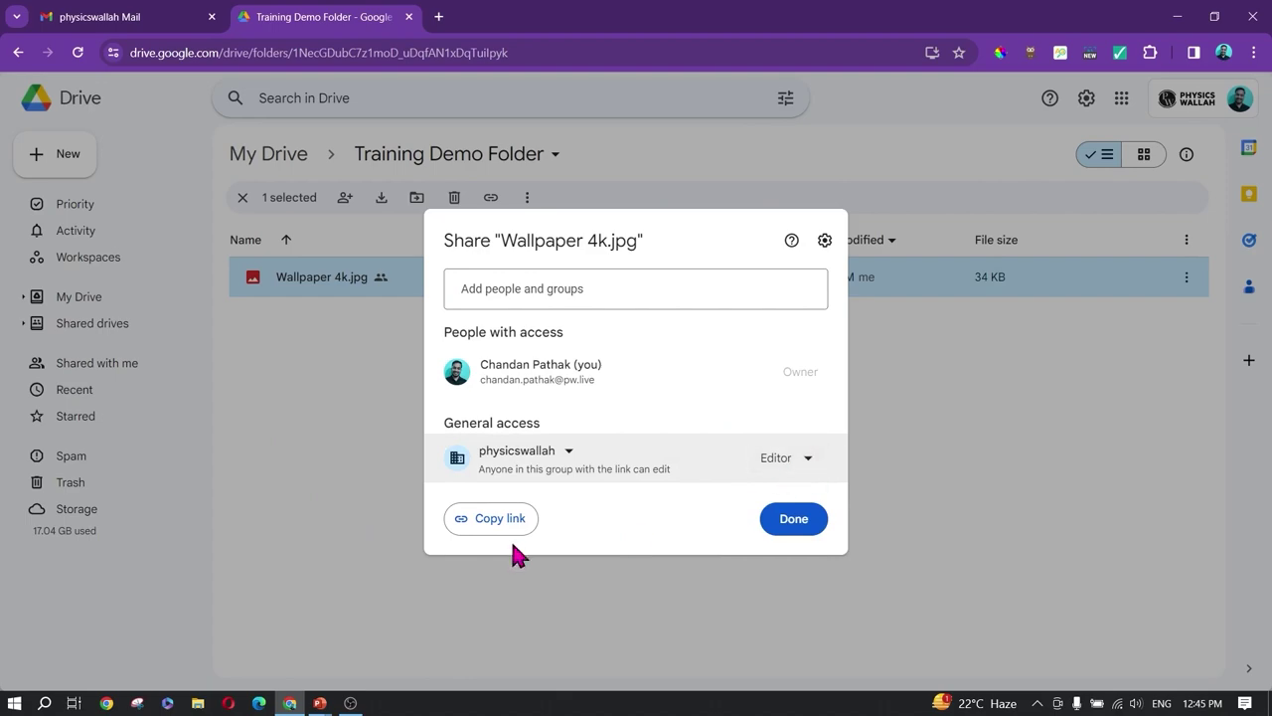
left_click(489, 523)
left_click(792, 532)
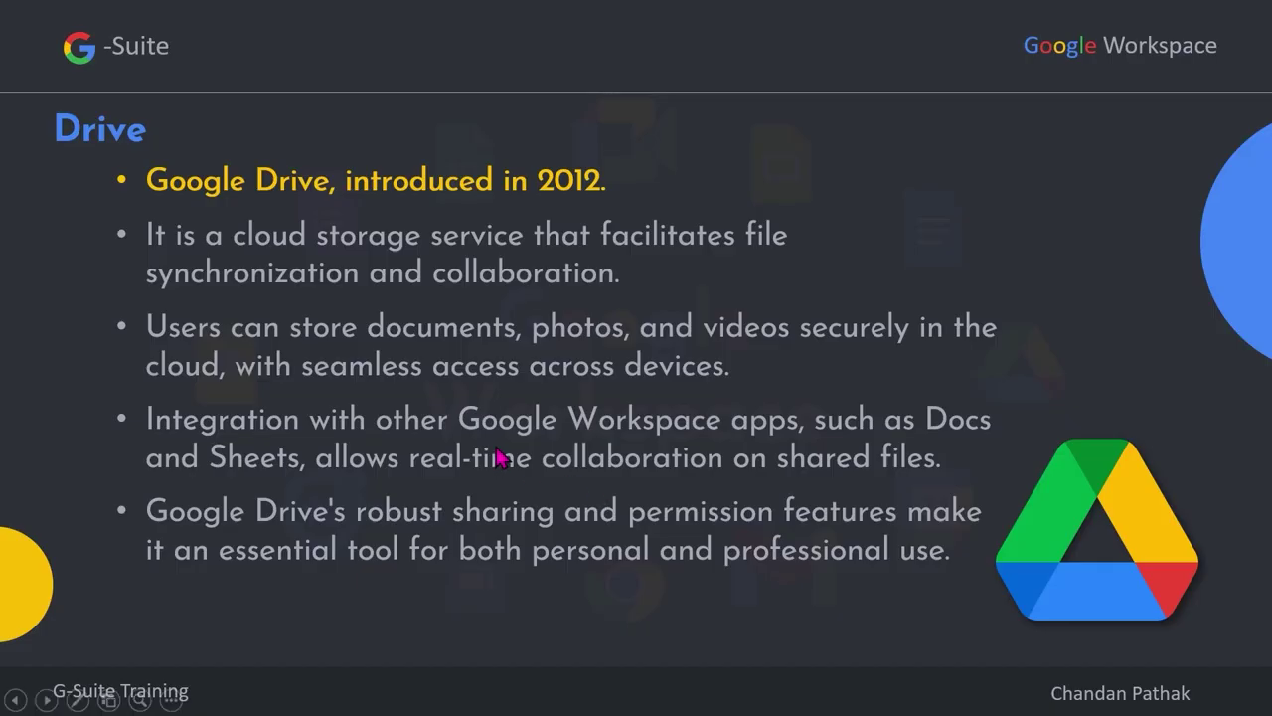
Step: Switch from the PowerPoint slideshow back to the Chrome window showing Google Drive
key("alt+Tab")
key("alt+Tab")
key("alt+Tab")
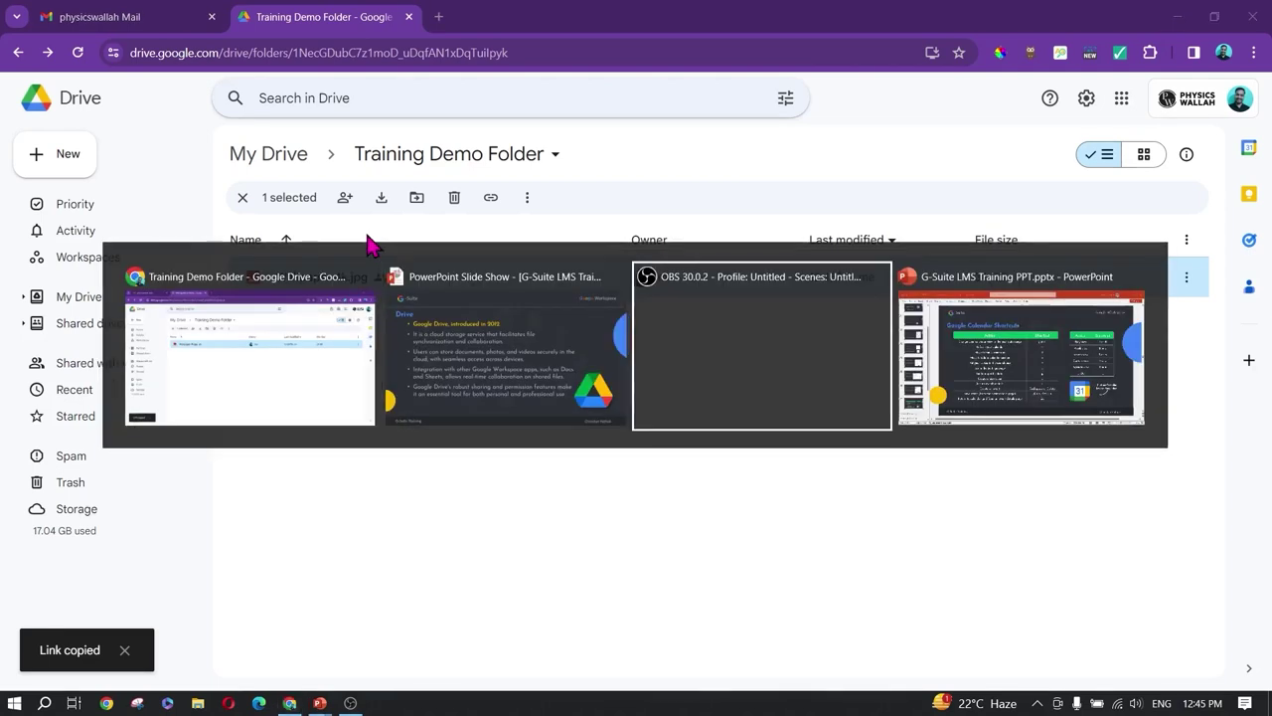
key("alt+Tab")
key("alt+Tab")
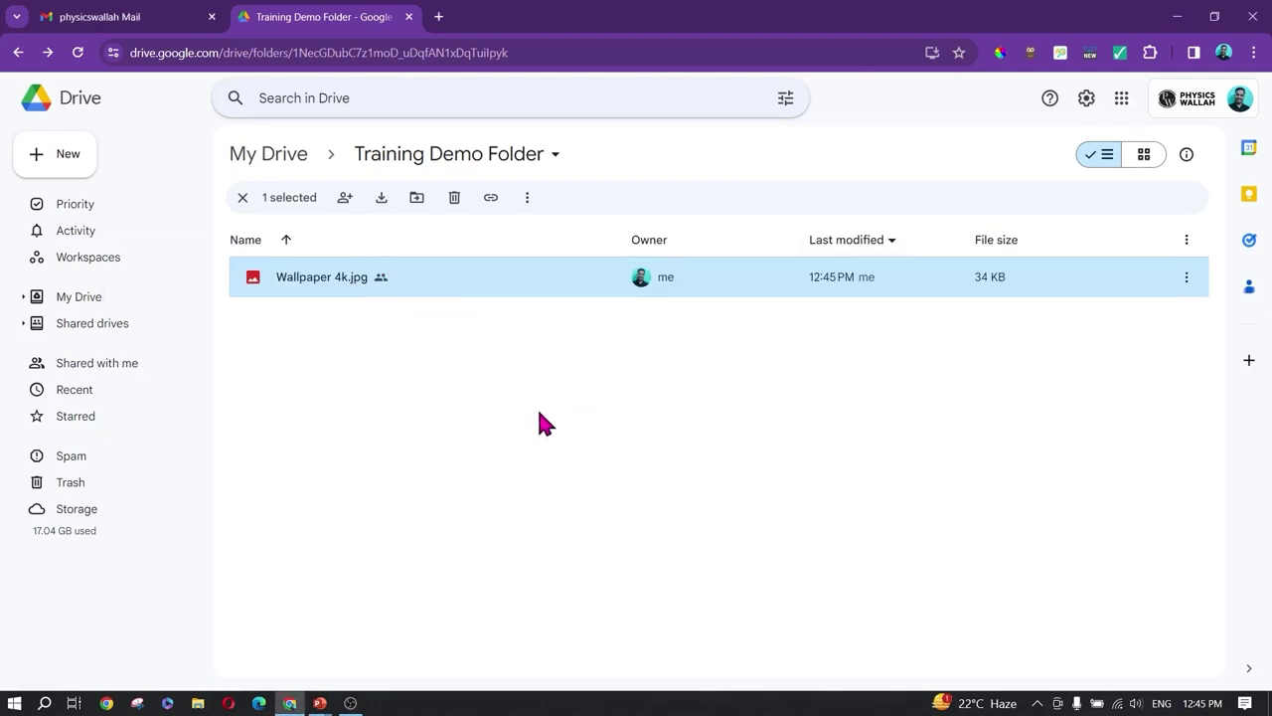
left_click(720, 435)
Step: Go to My Drive and open the PW Format folder
left_click(1186, 276)
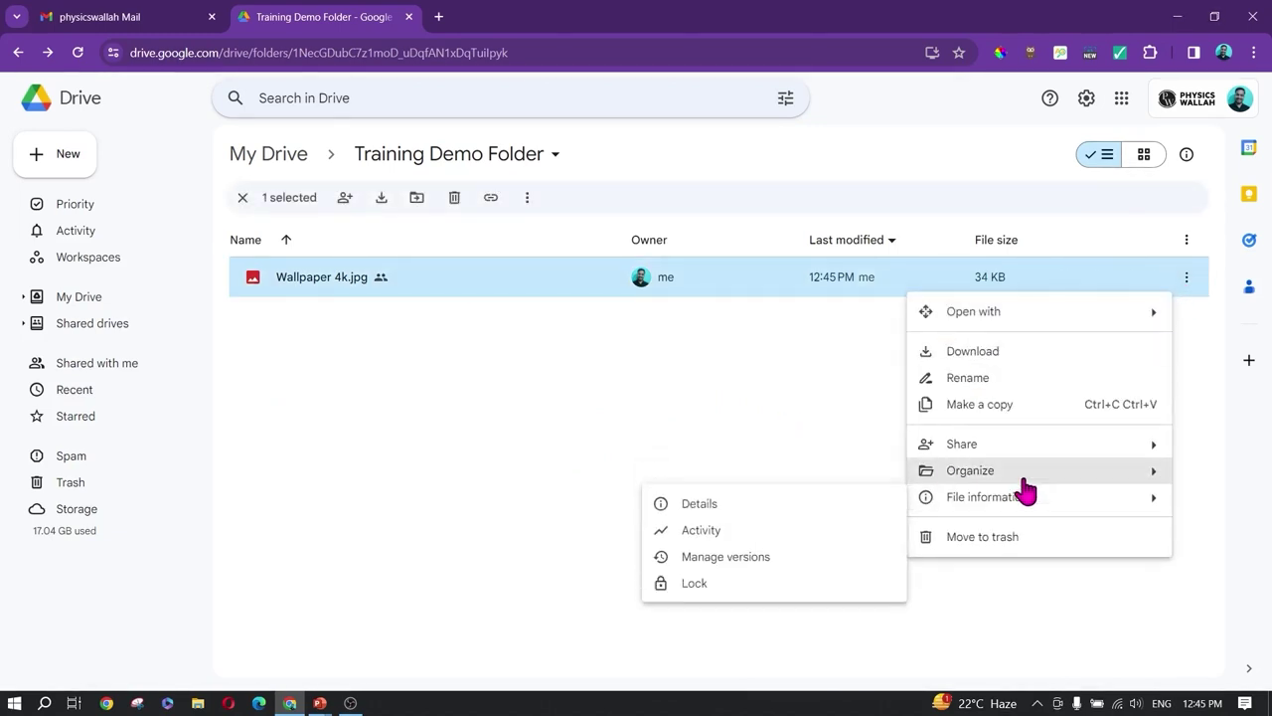
mouse_move(1022, 482)
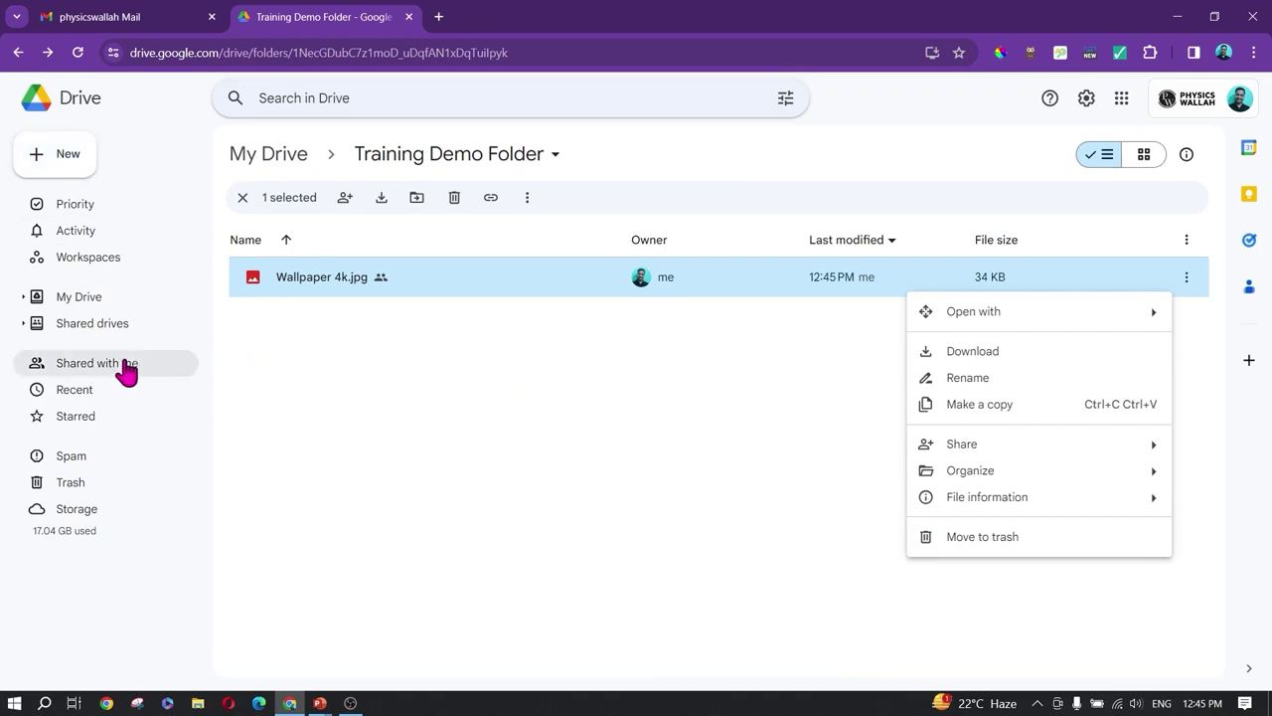
left_click(74, 298)
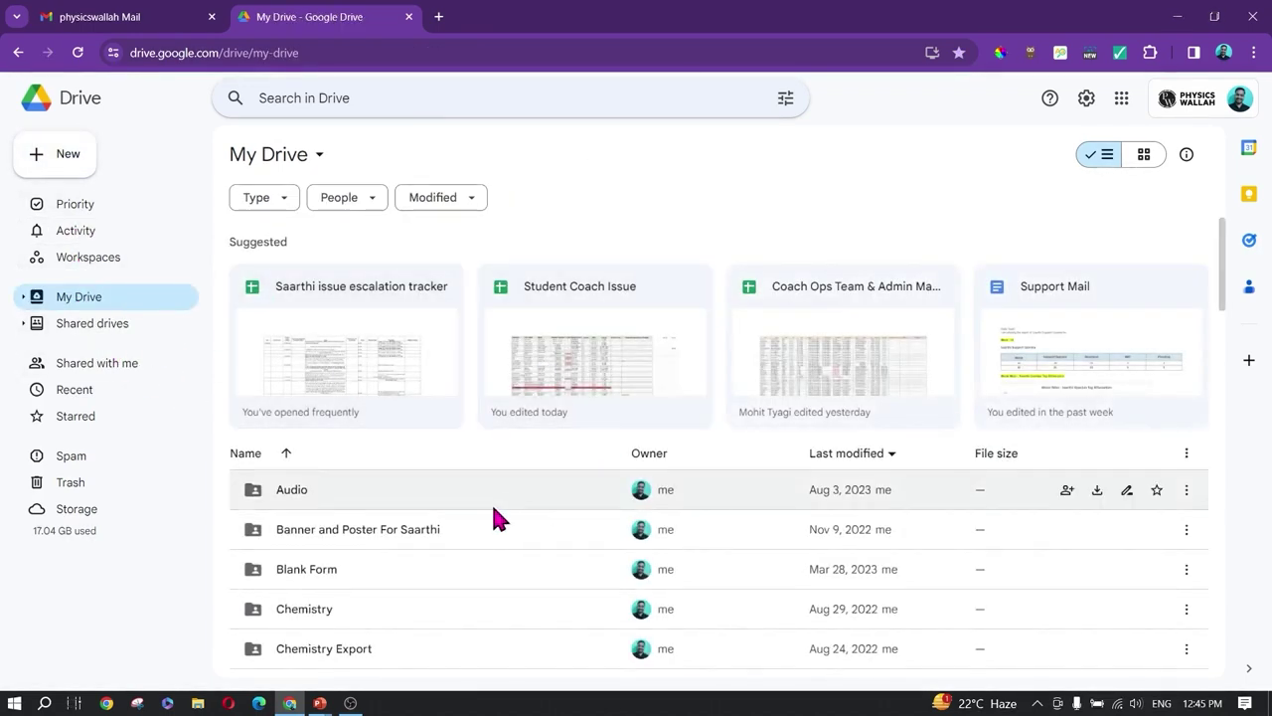
scroll(487, 534, "down", 5)
scroll(477, 549, "down", 6)
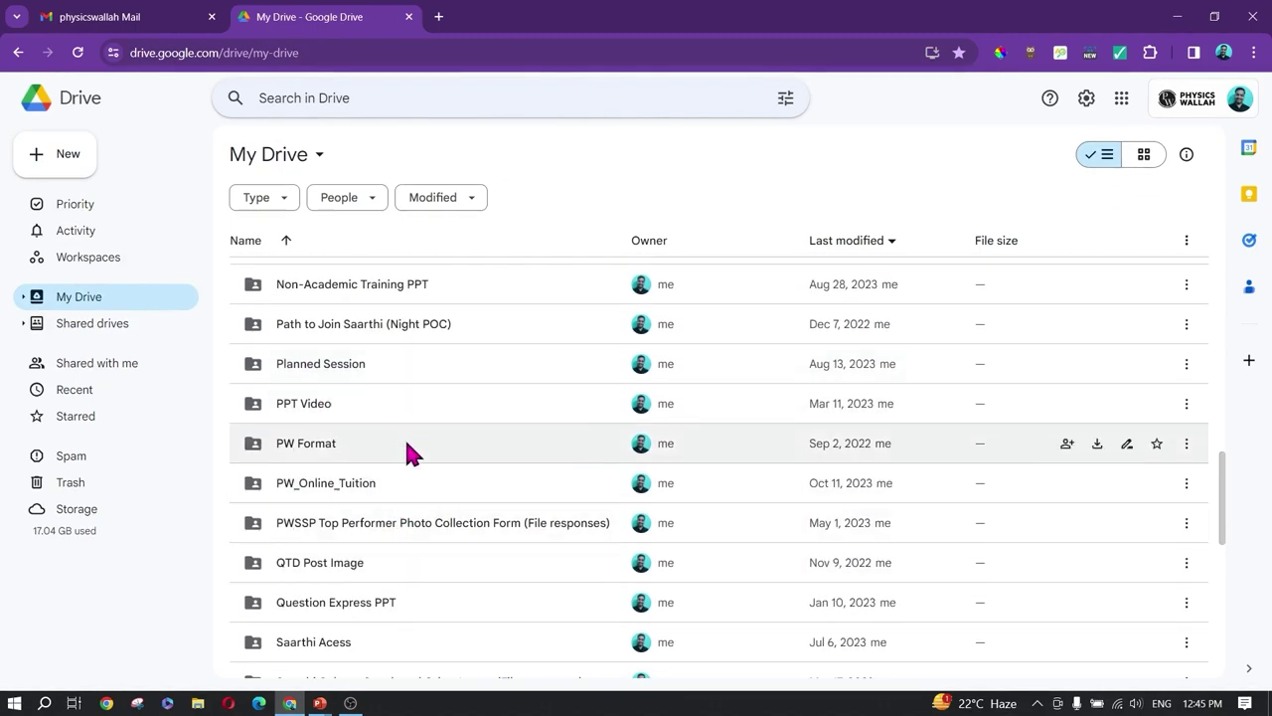
double_click(408, 444)
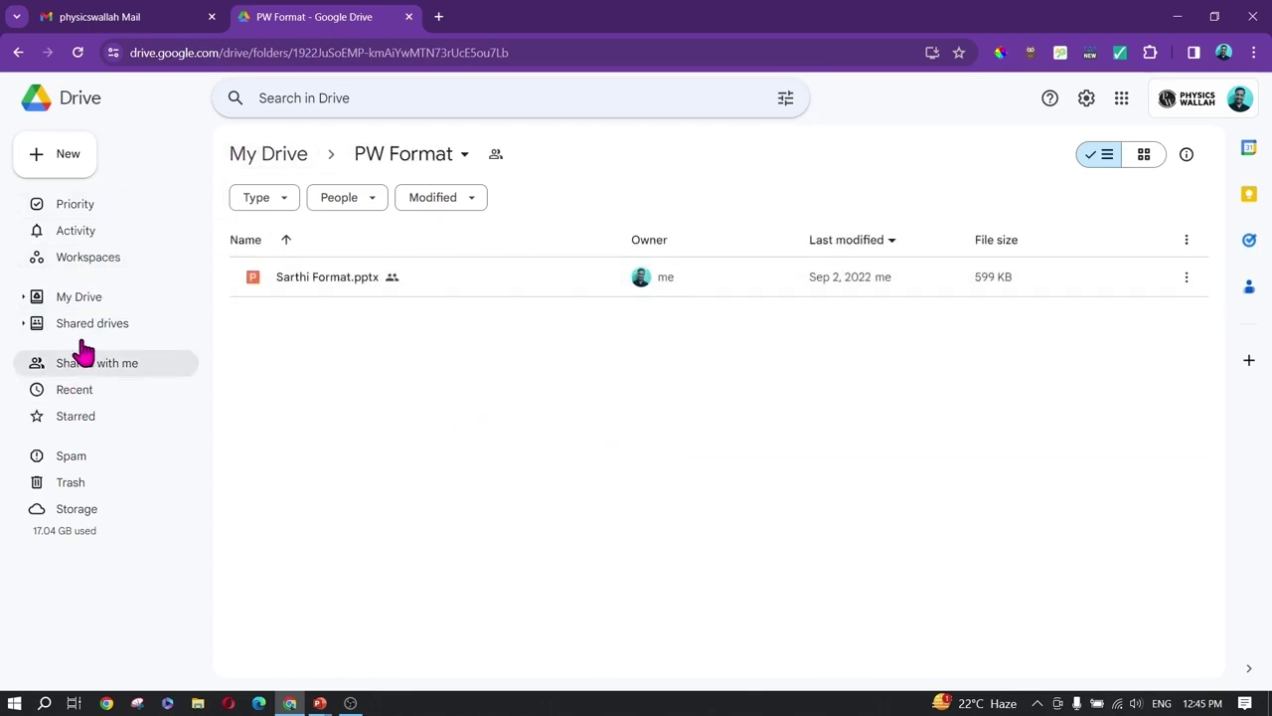
Step: Return to My Drive and open Training Demo Folder
left_click(77, 301)
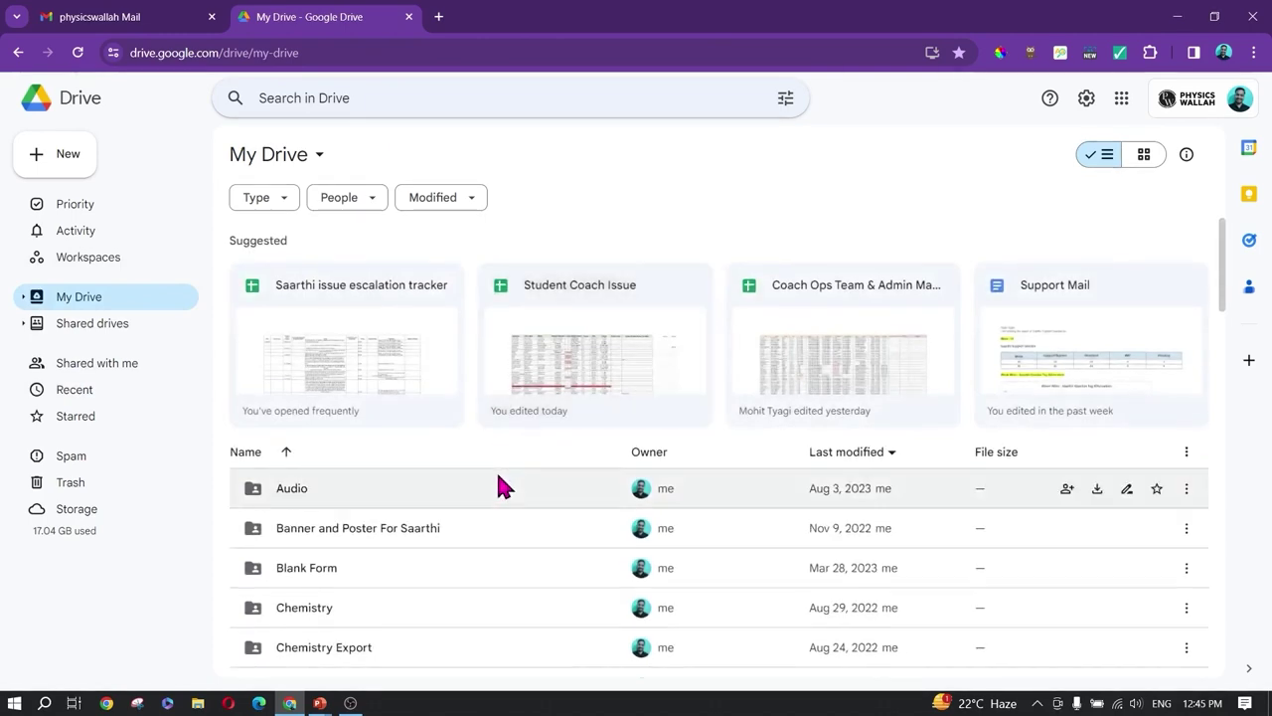
scroll(497, 487, "down", 10)
scroll(494, 485, "down", 8)
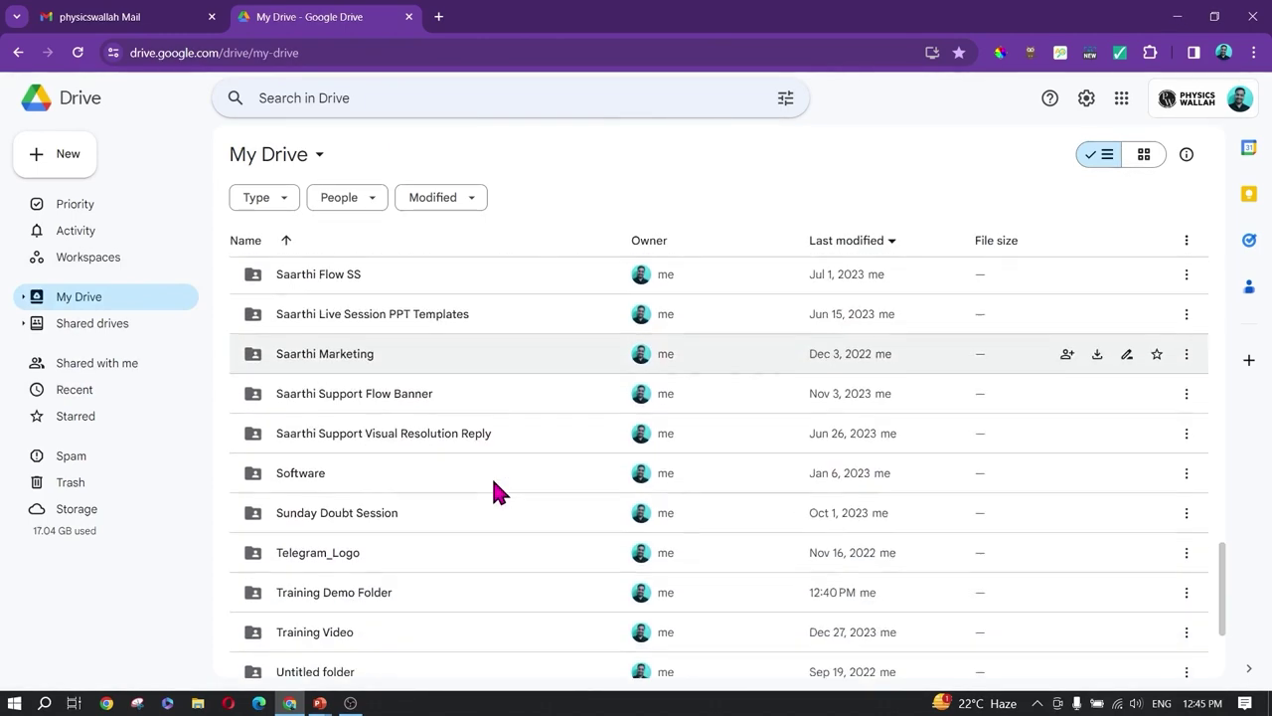
double_click(416, 385)
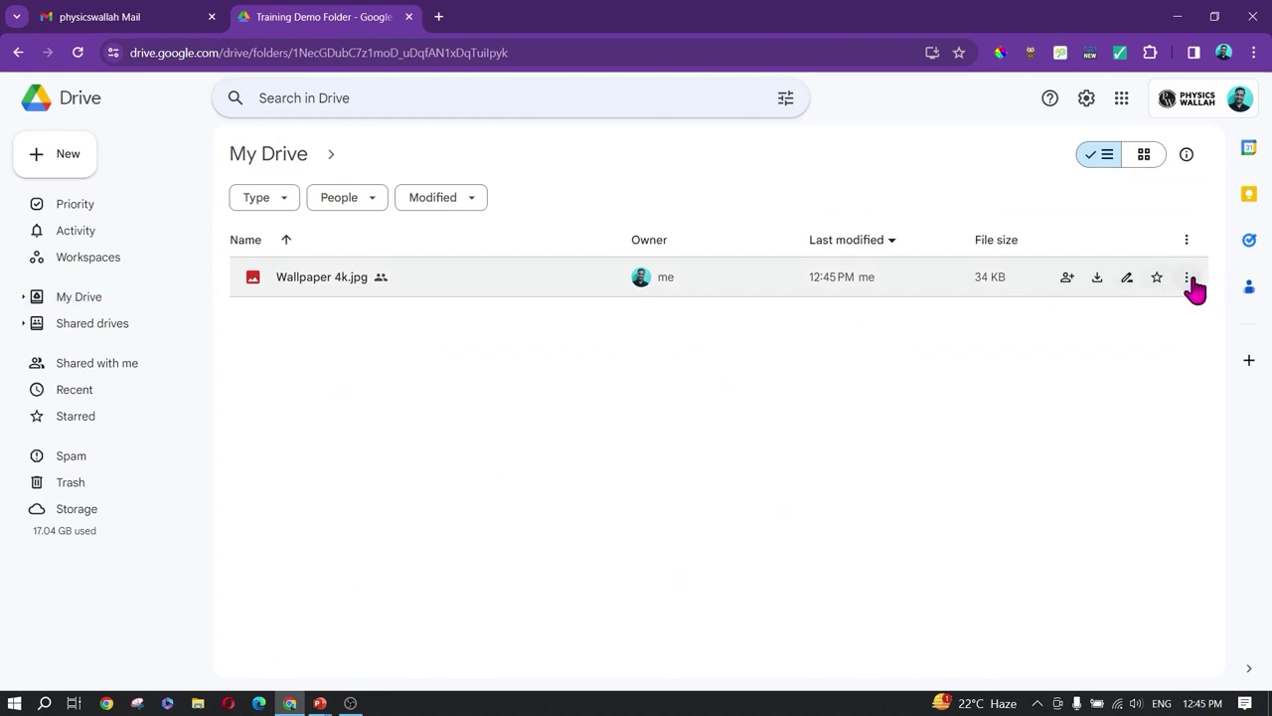
Step: Make a copy of Wallpaper 4k.jpg in Training Demo Folder
left_click(1195, 287)
left_click(1186, 277)
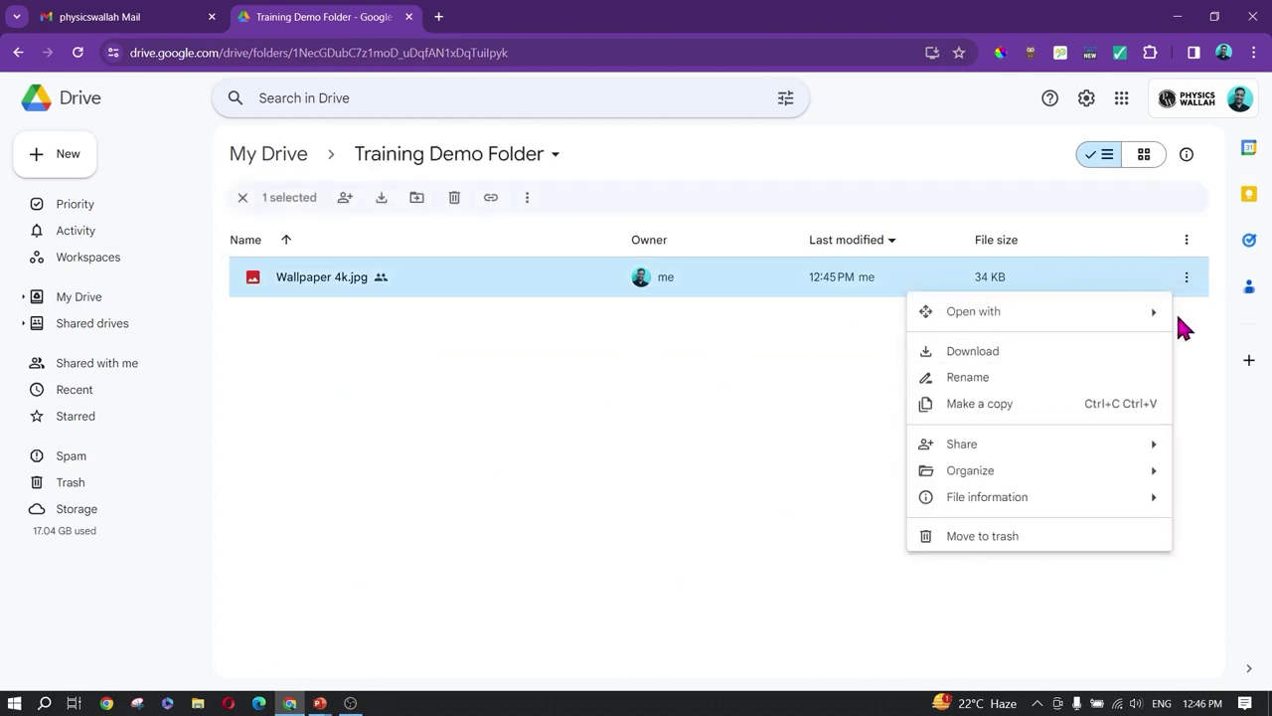
left_click(998, 408)
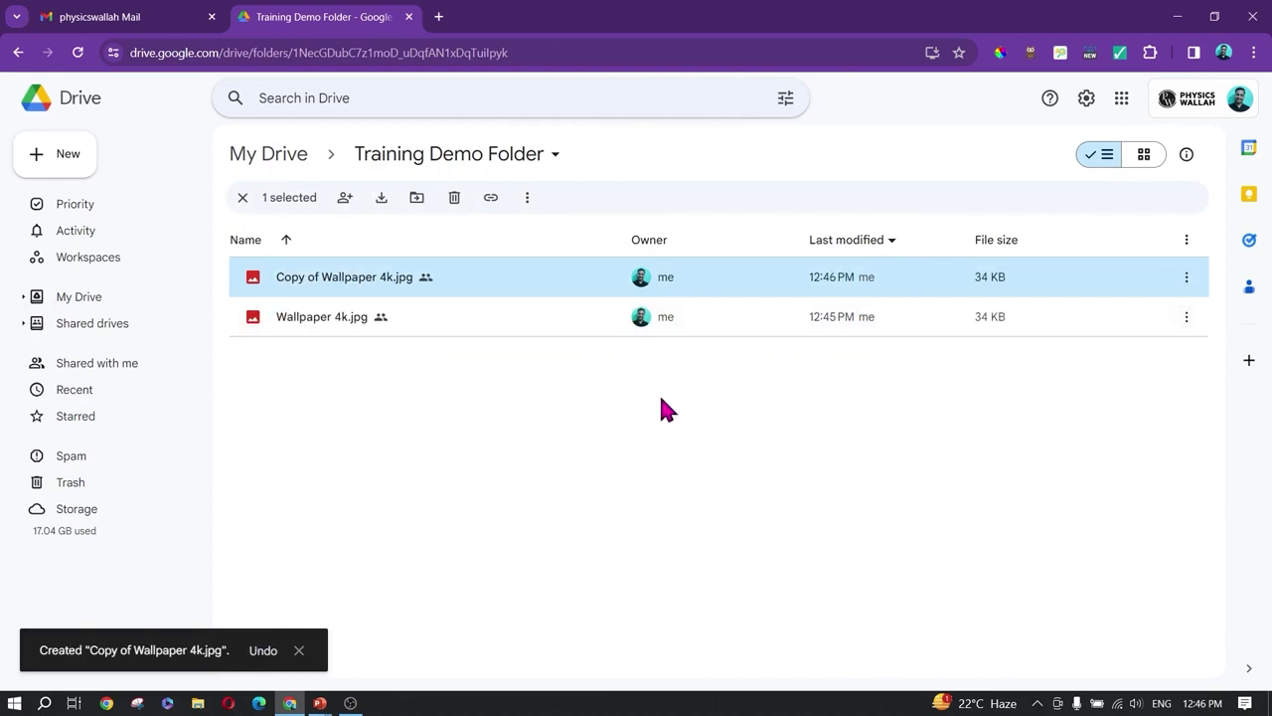
Step: Open the Move dialog for Copy of Wallpaper 4k.jpg via Organize > Move
left_click(1188, 280)
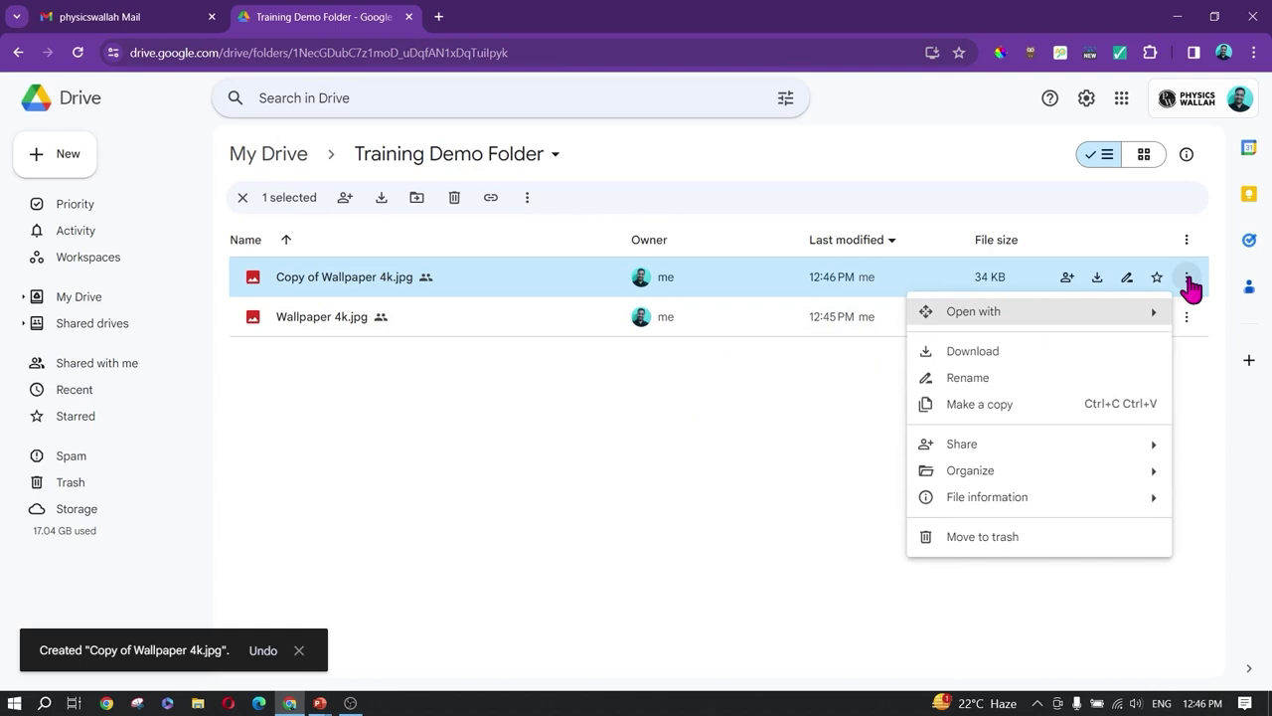
left_click(855, 402)
right_click(745, 279)
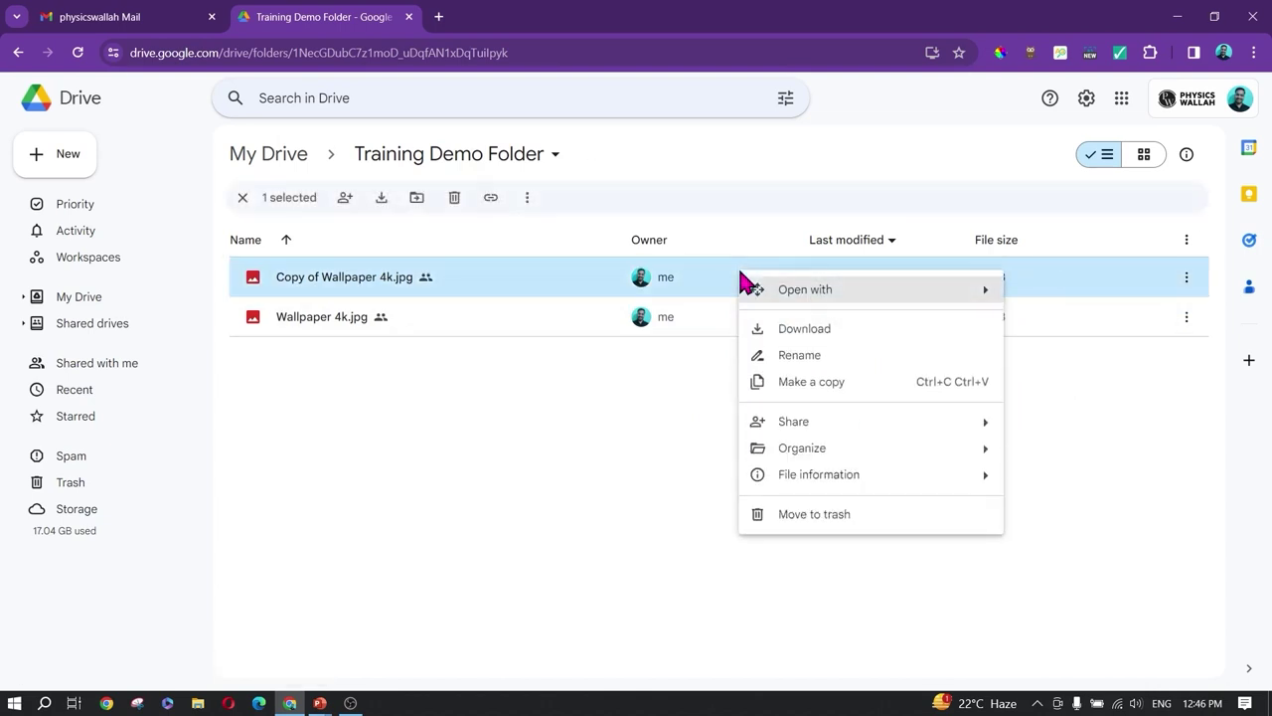
mouse_move(844, 476)
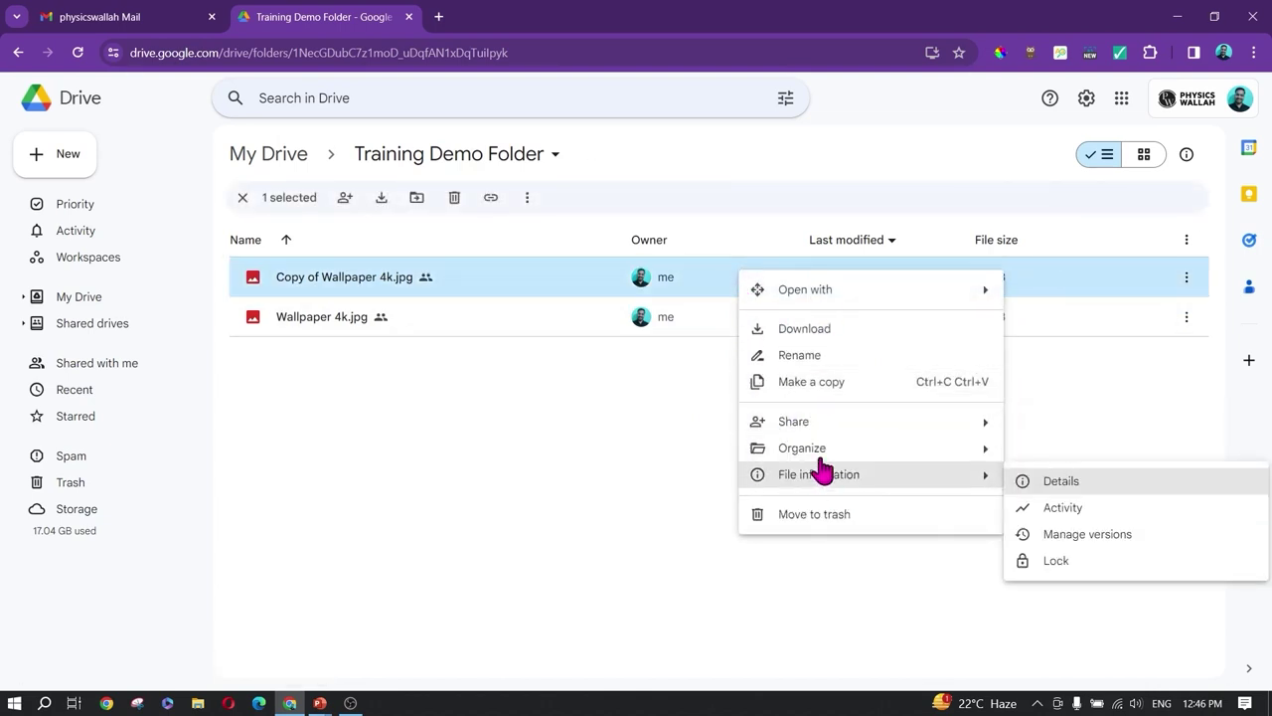
mouse_move(815, 453)
left_click(1066, 463)
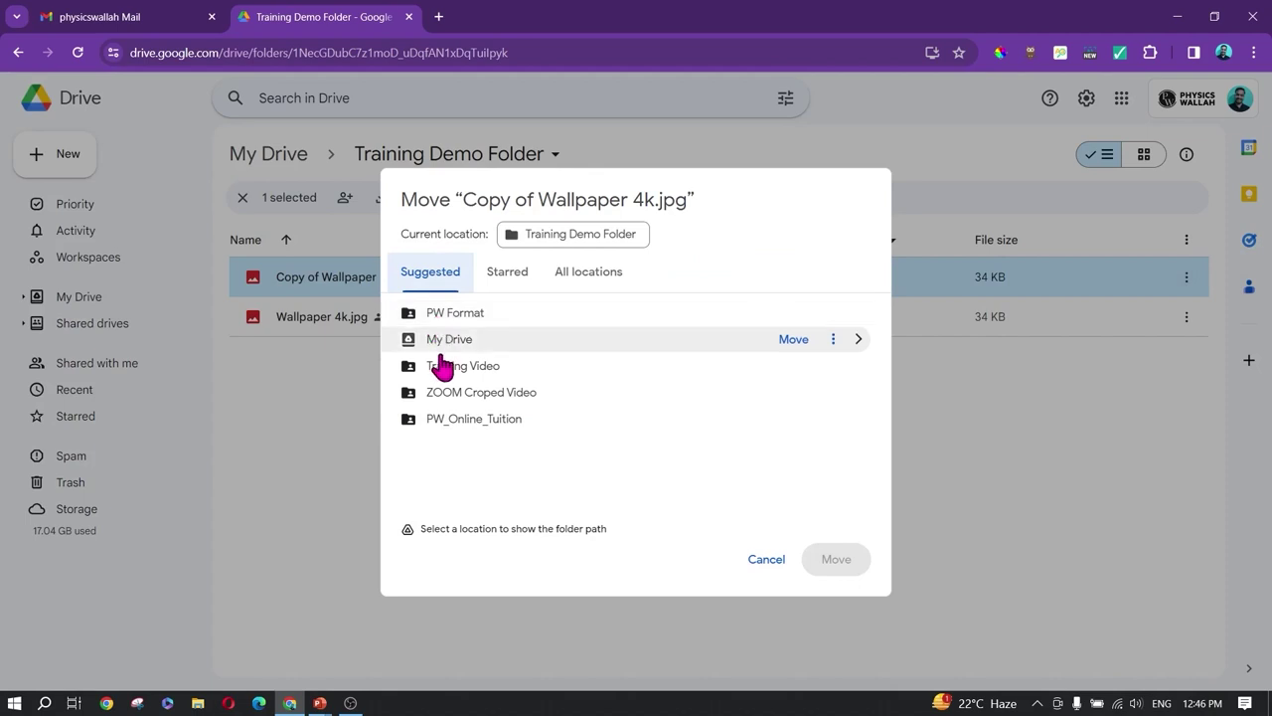
Step: Move Copy of Wallpaper 4k.jpg to My Drive's PW Format folder, accepting the access change
left_click(602, 278)
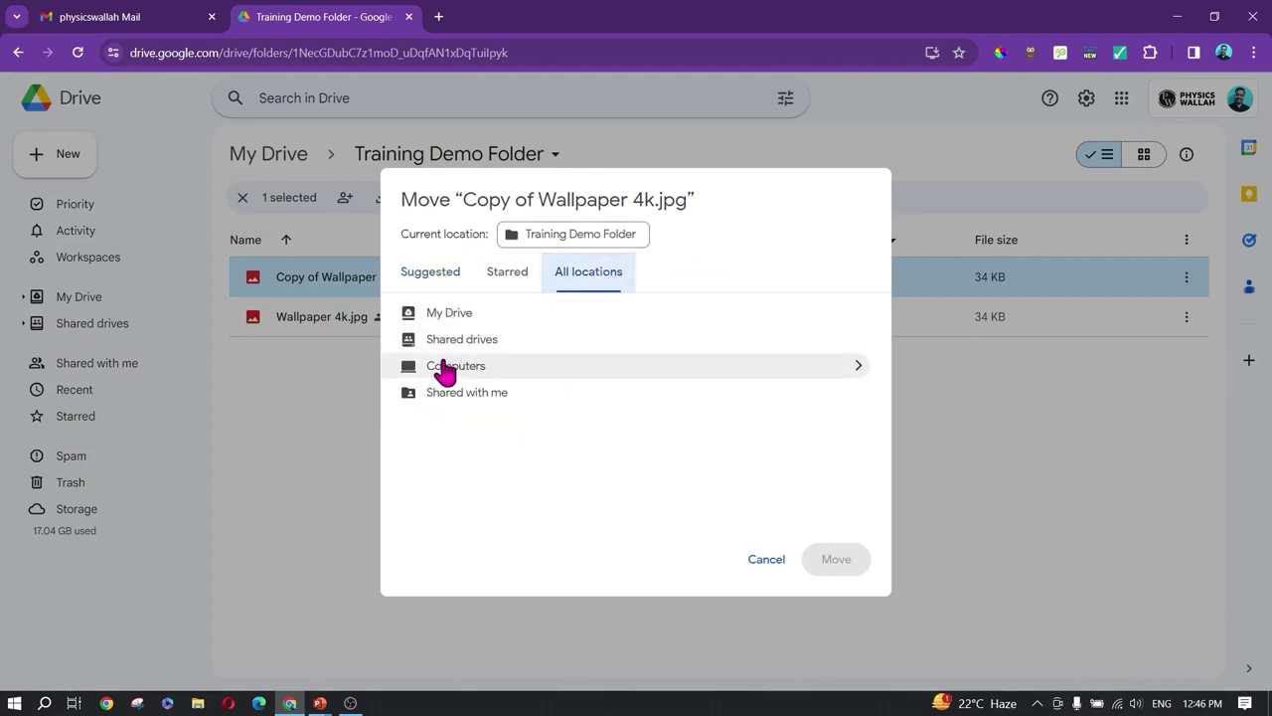
left_click(464, 321)
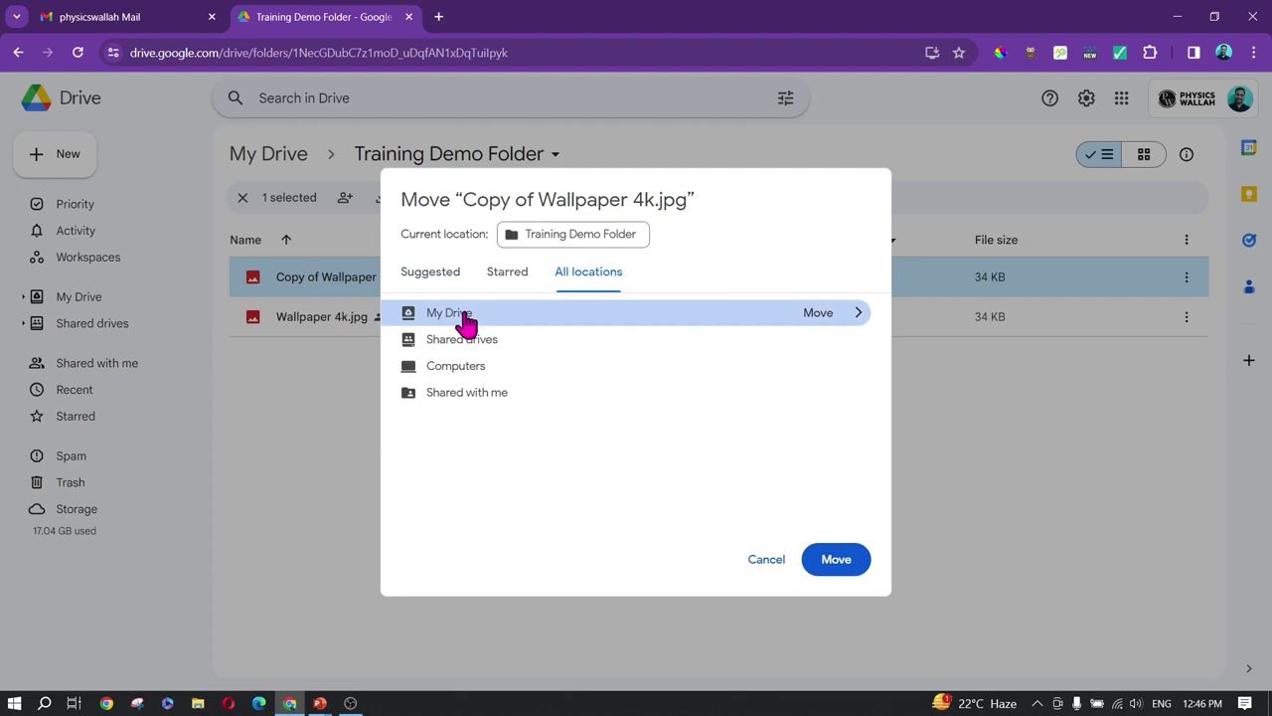
left_click(855, 313)
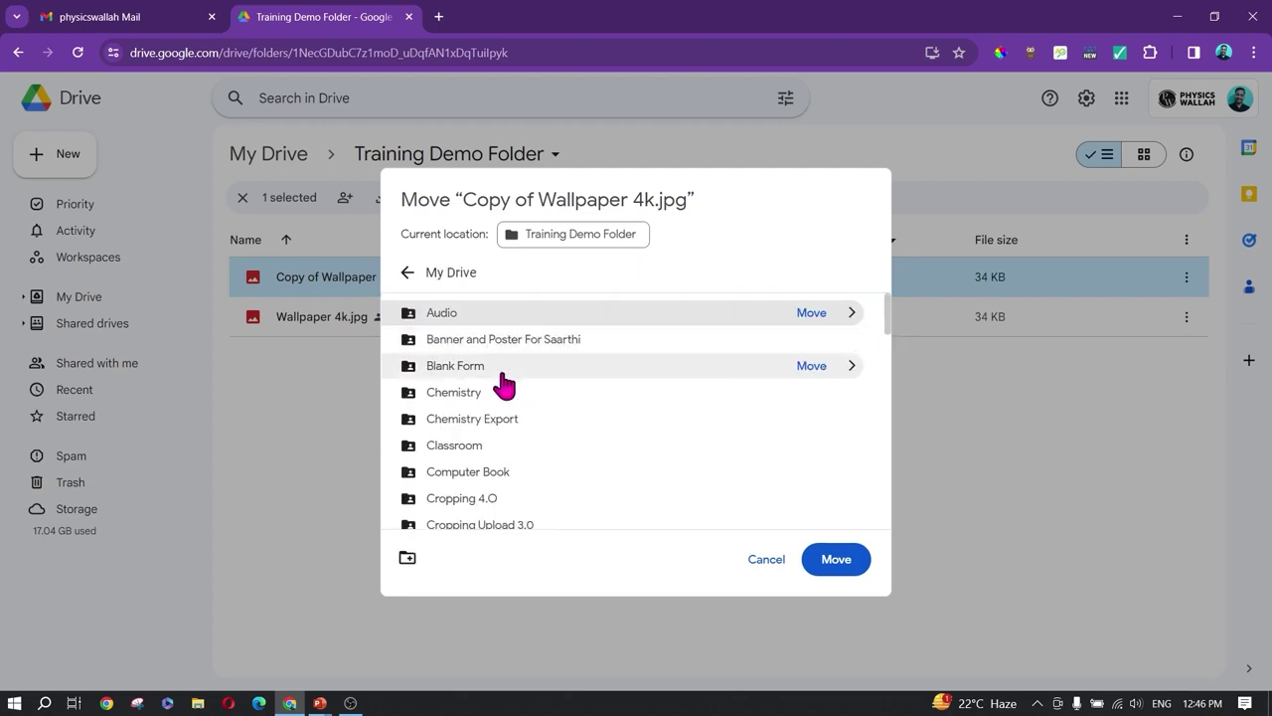
scroll(506, 393, "down", 2)
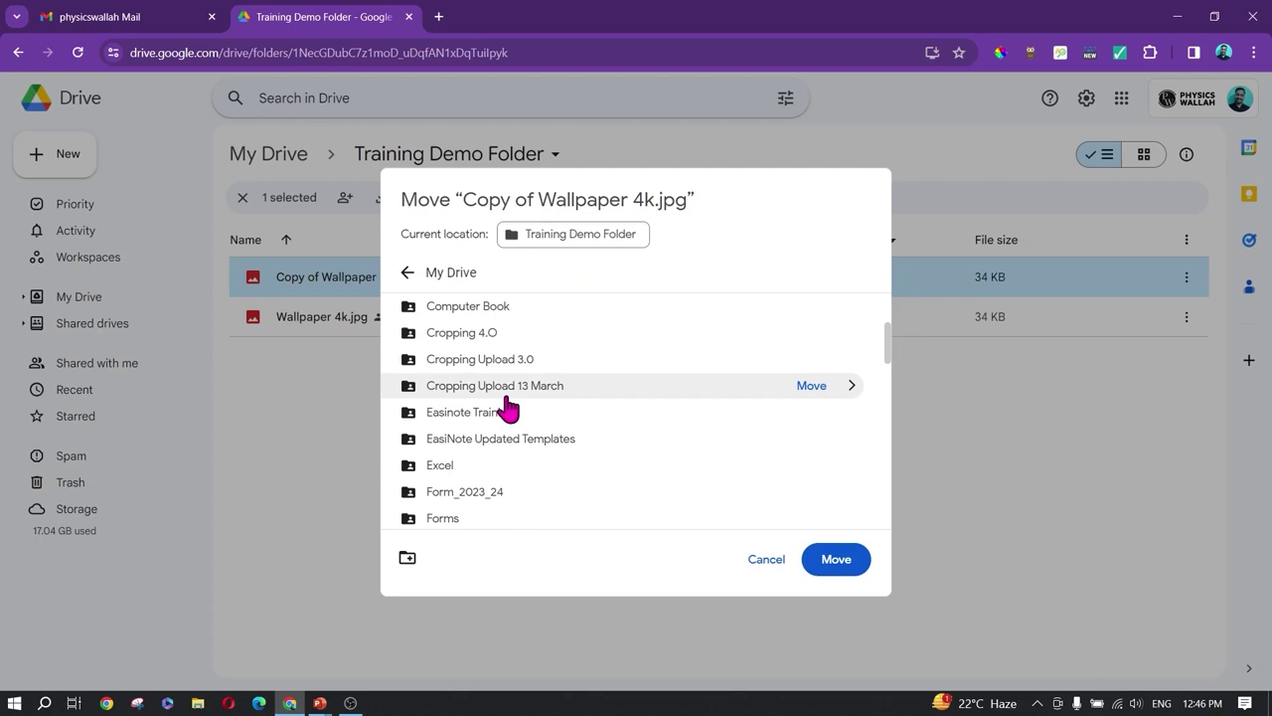
scroll(512, 410, "down", 3)
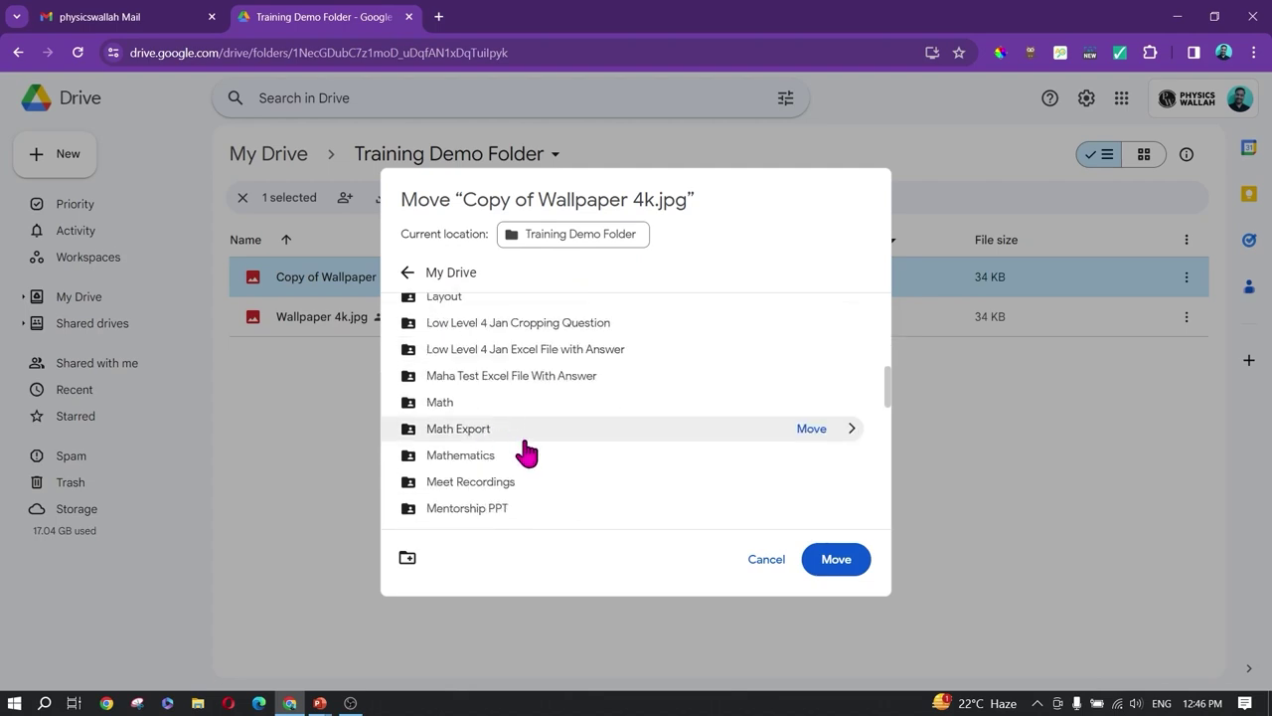
scroll(519, 448, "down", 1)
scroll(525, 452, "down", 2)
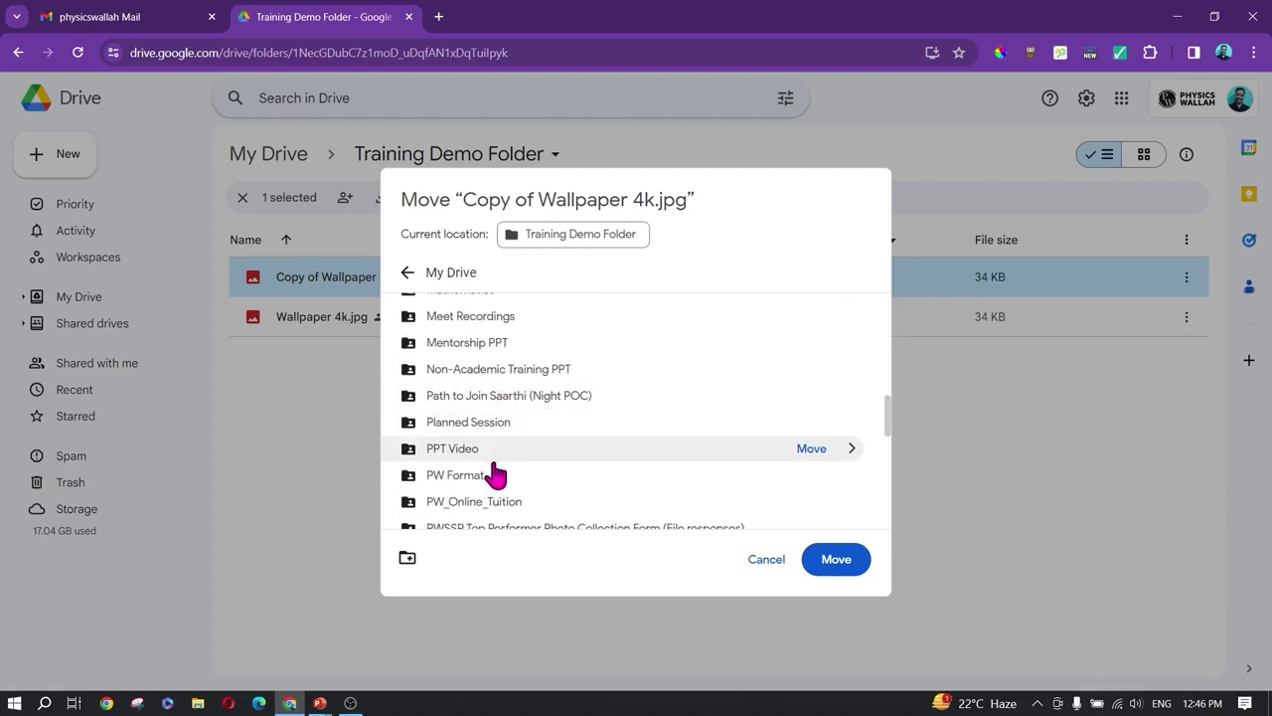
scroll(502, 457, "down", 1)
left_click(502, 393)
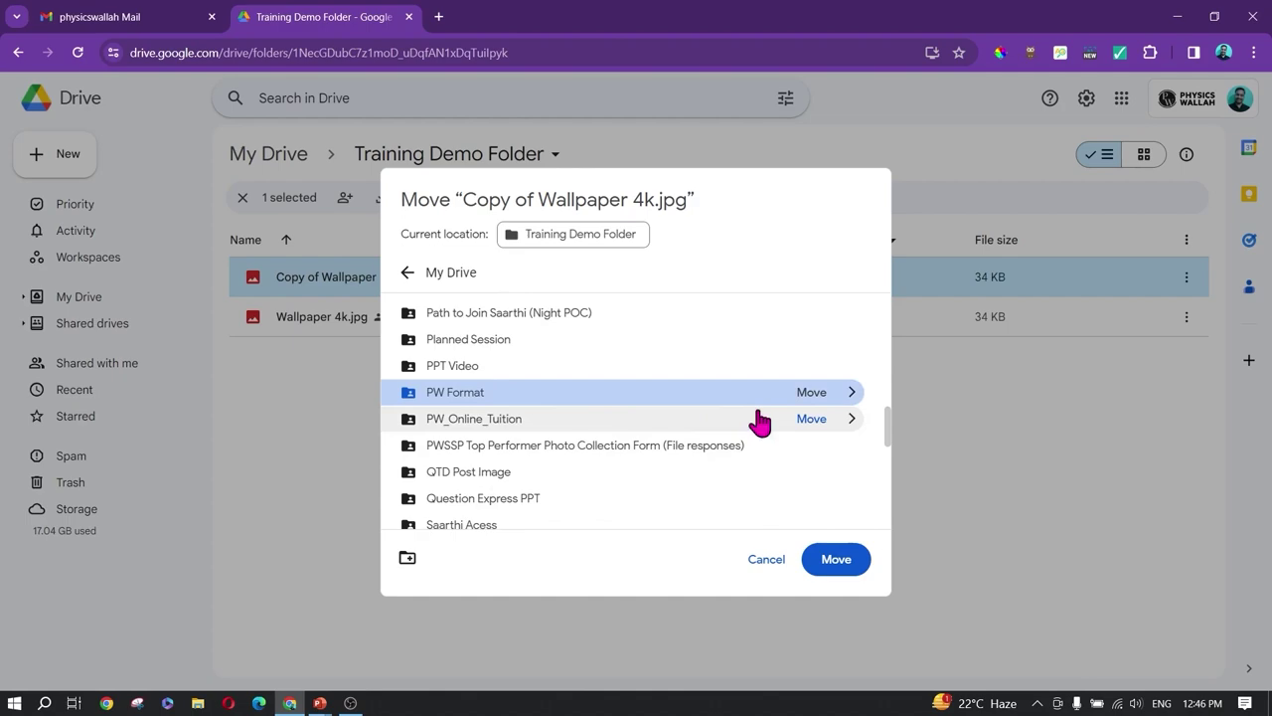
left_click(813, 393)
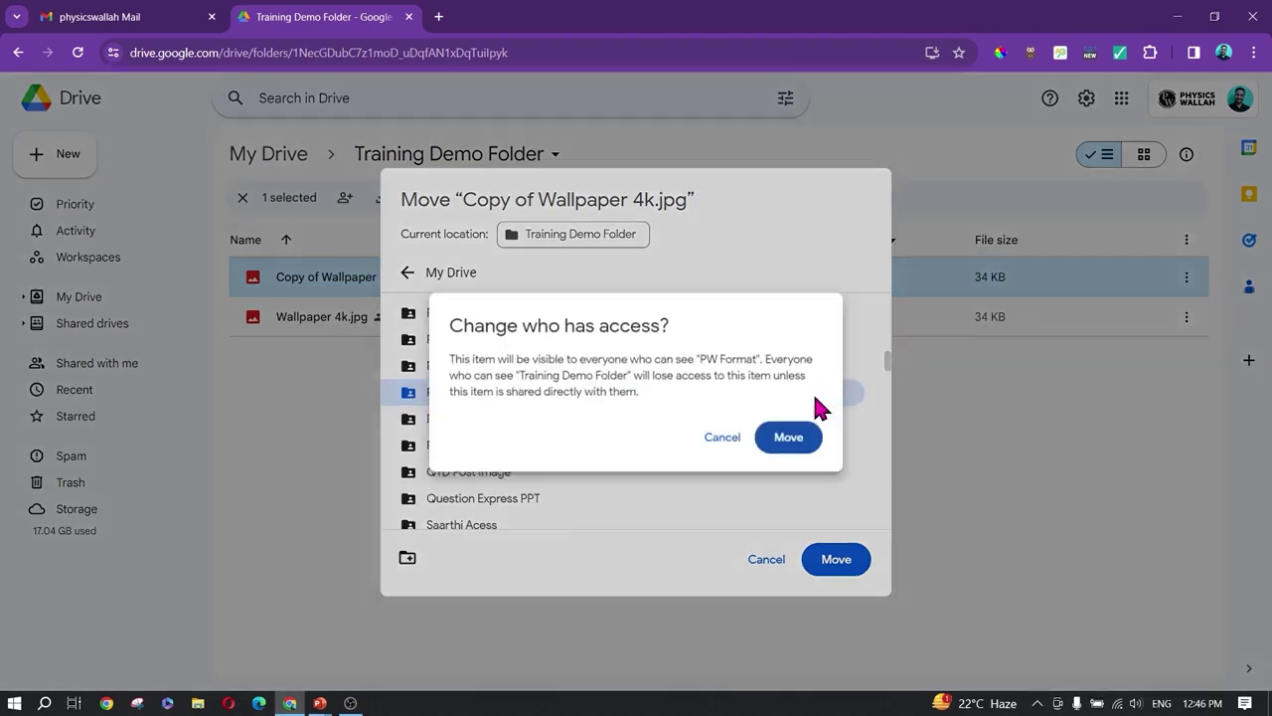
left_click(794, 441)
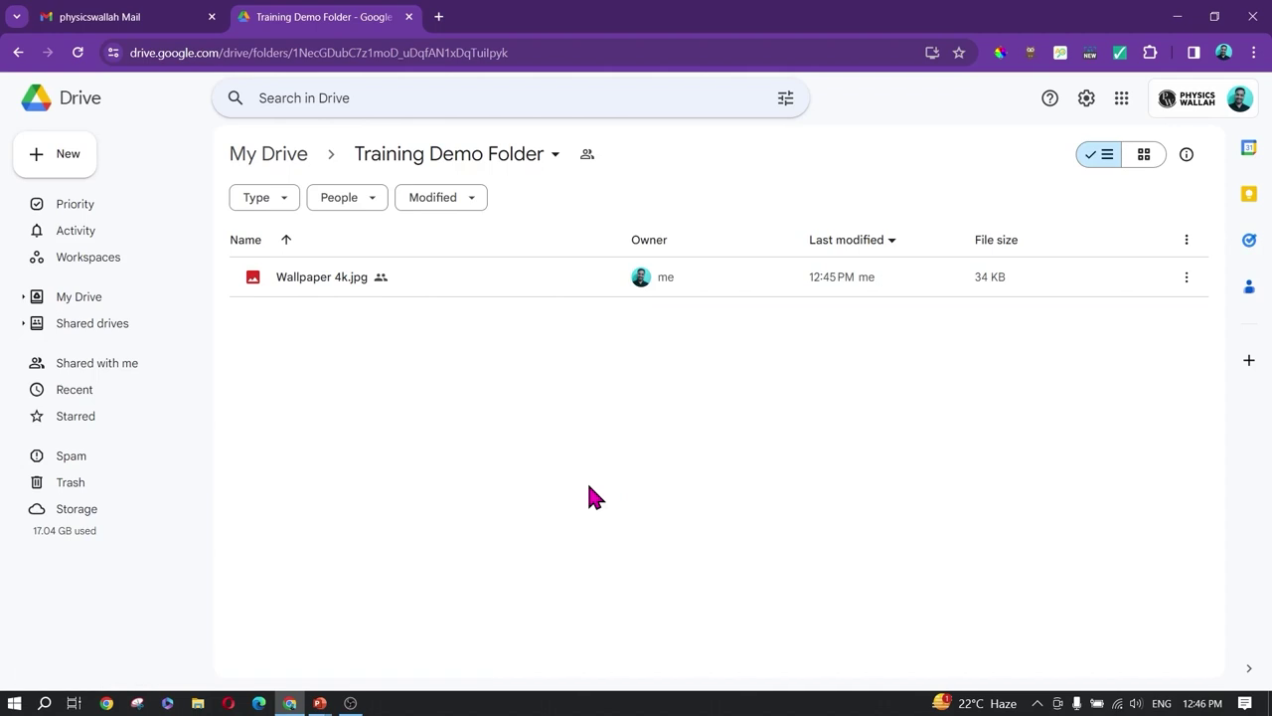
left_click(1186, 280)
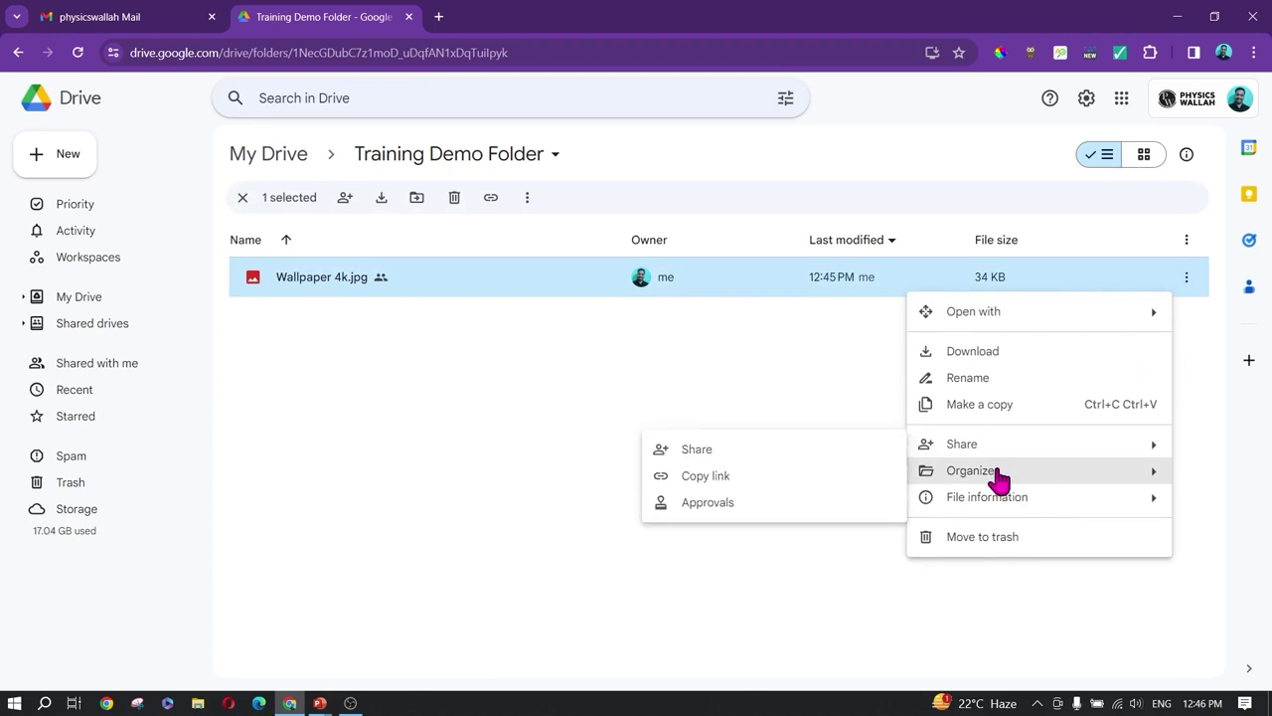
mouse_move(1000, 477)
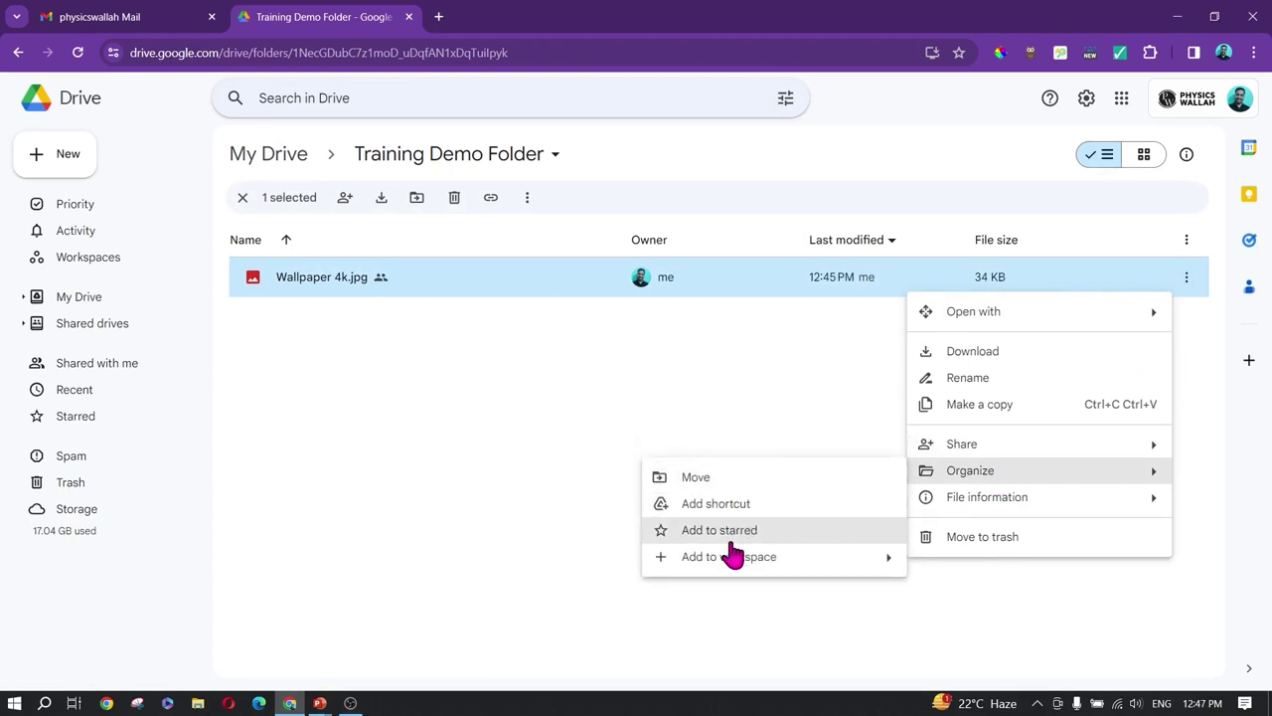
mouse_move(731, 569)
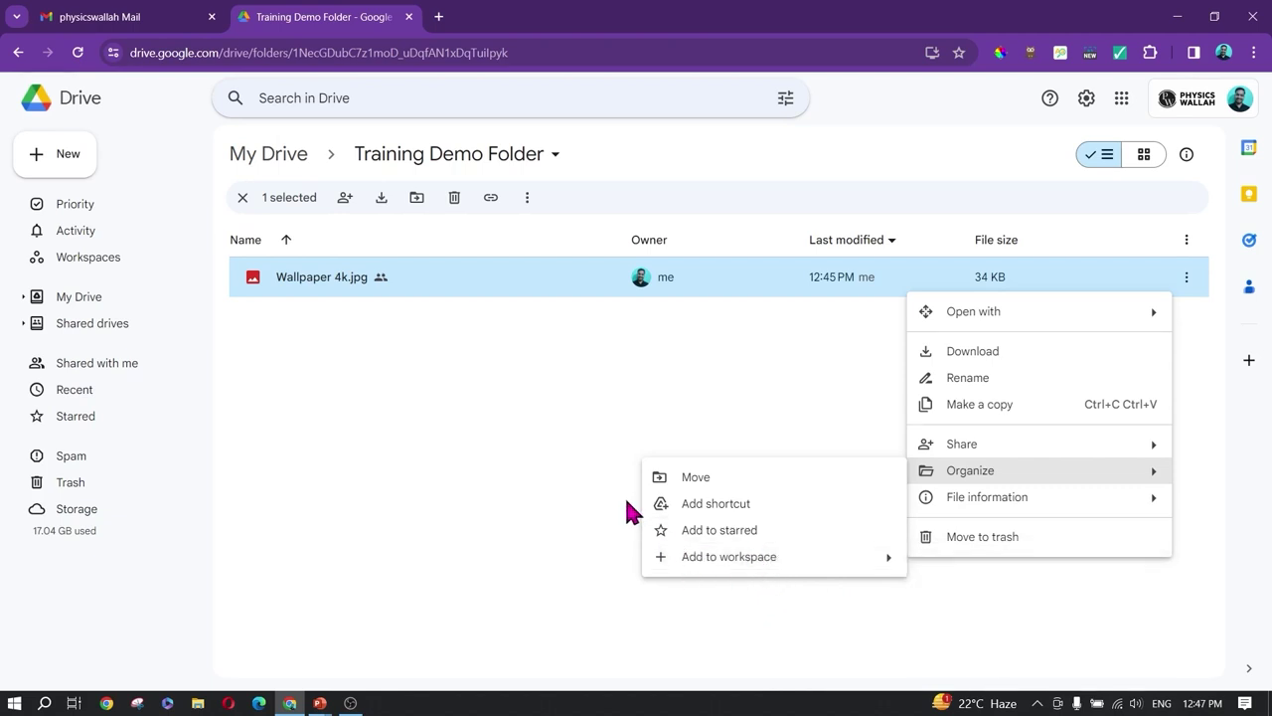
left_click(563, 503)
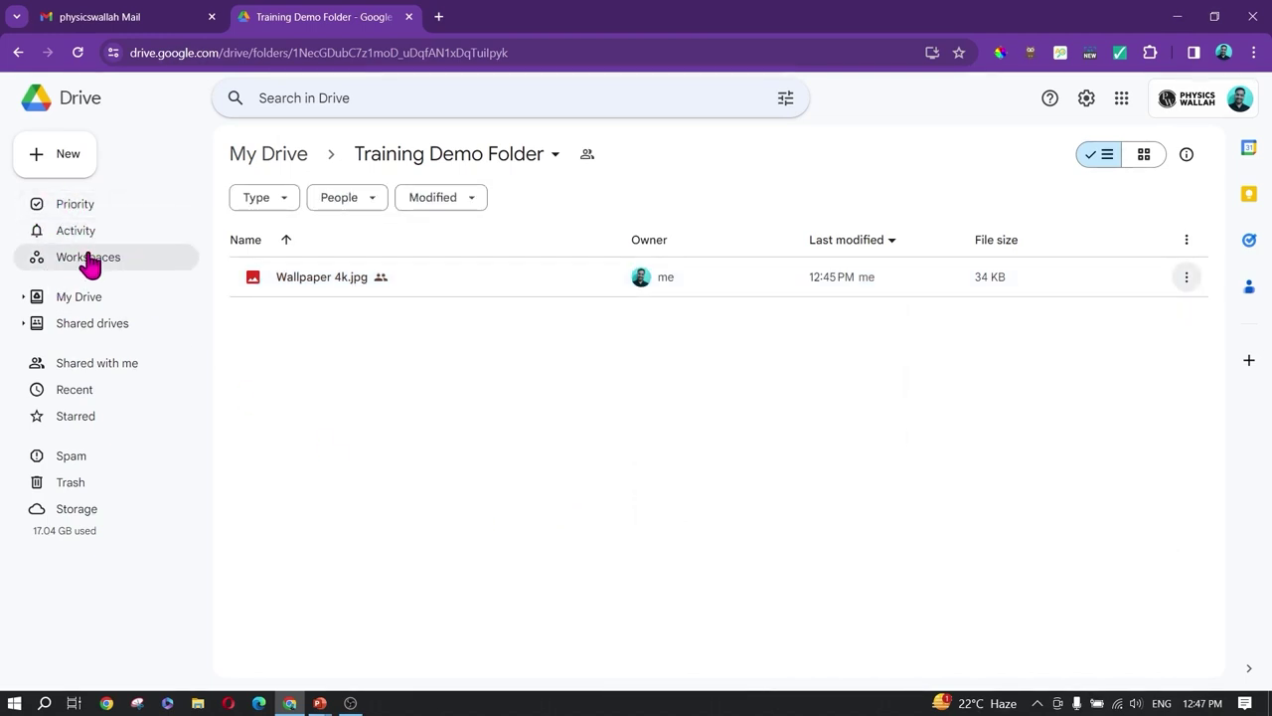
Step: Look at the Workspaces and Priority sections, then return to My Drive
left_click(92, 264)
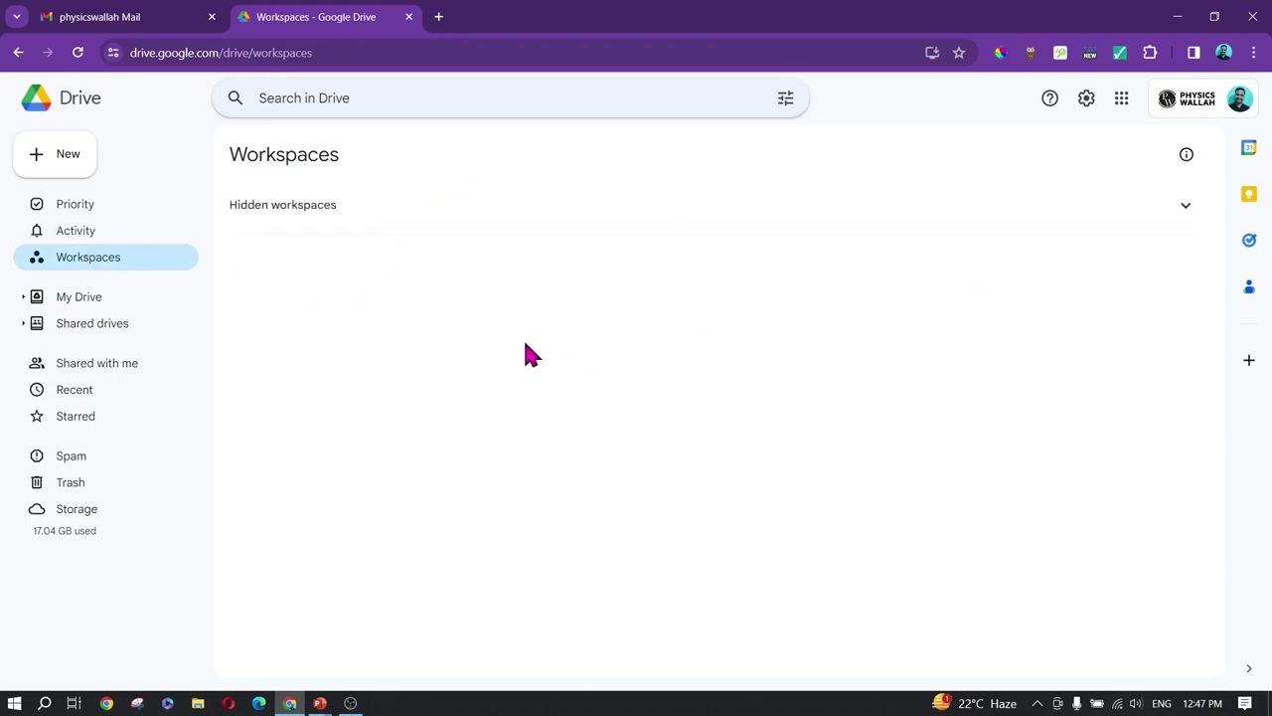
left_click(77, 210)
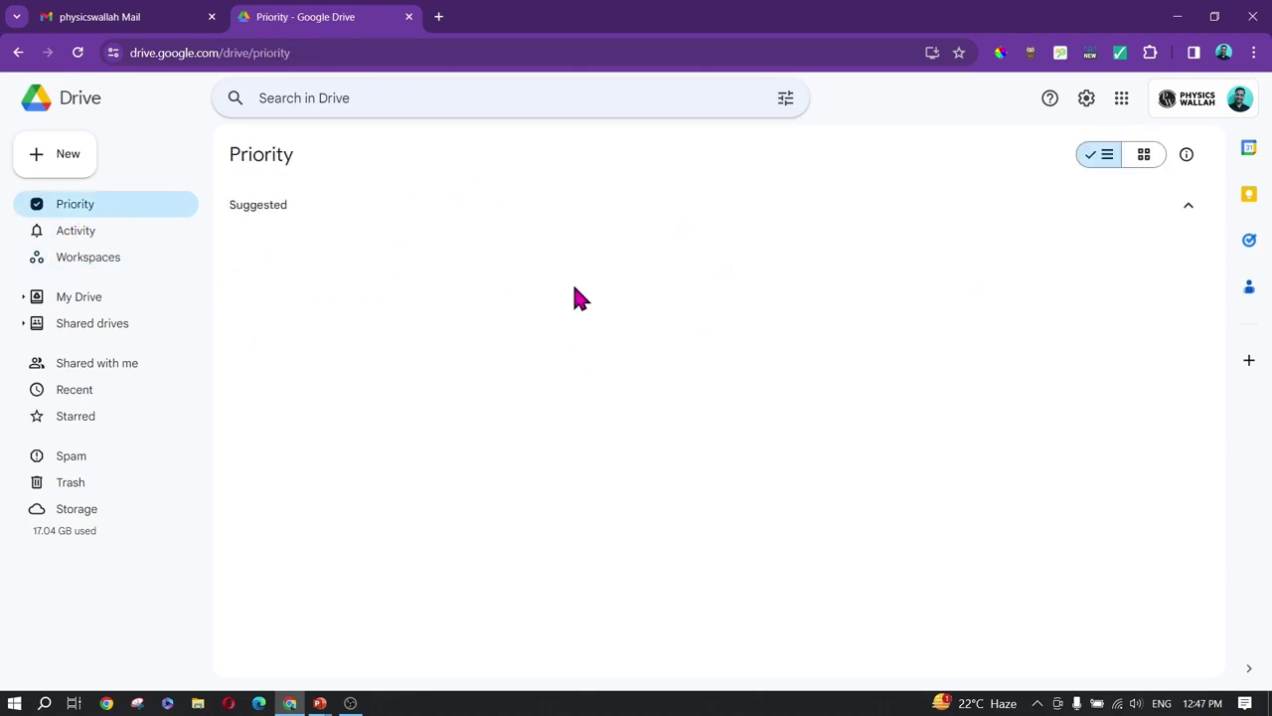
left_click(79, 298)
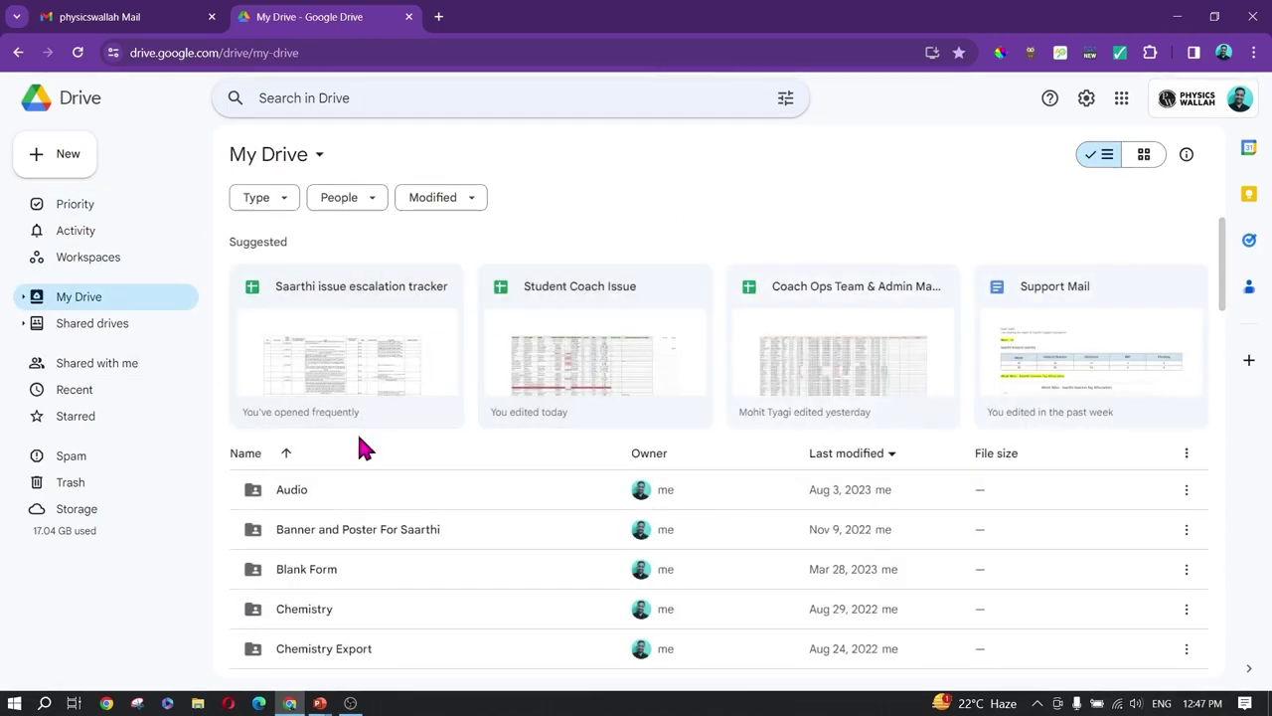
scroll(362, 446, "down", 2)
scroll(371, 446, "down", 2)
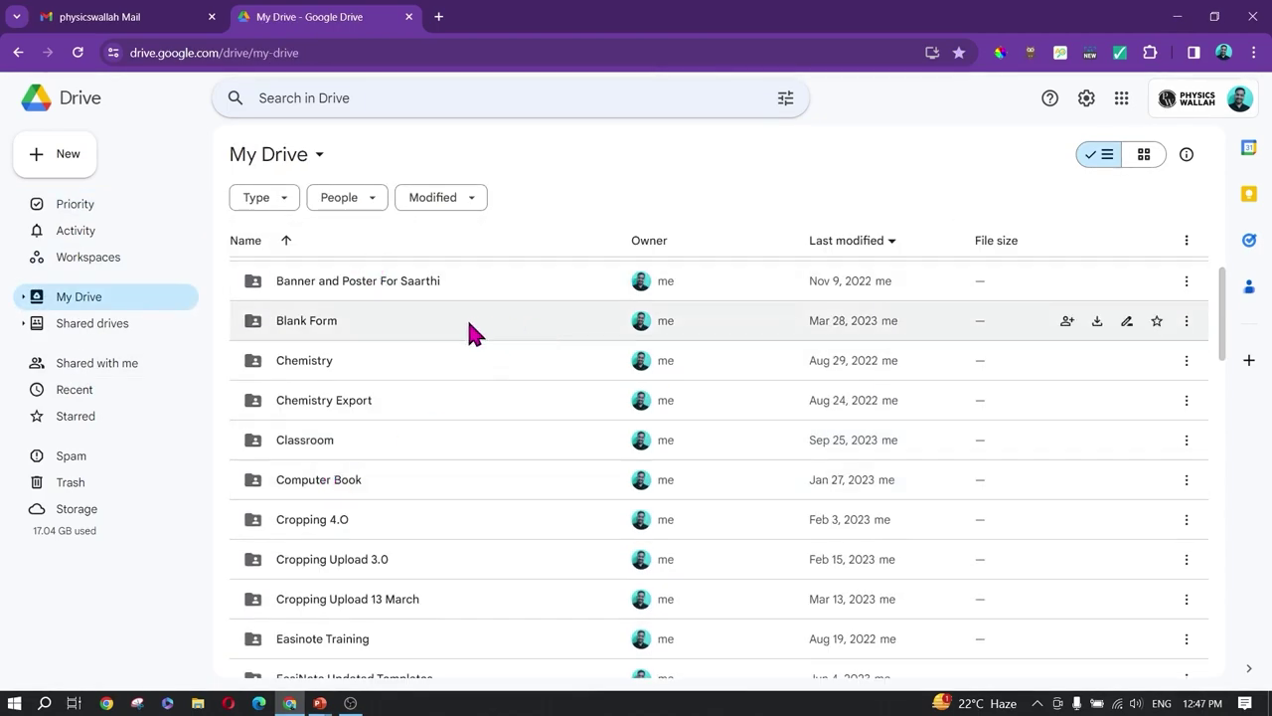
Step: Star the Blank Form folder and view it in the Starred list
left_click(1186, 326)
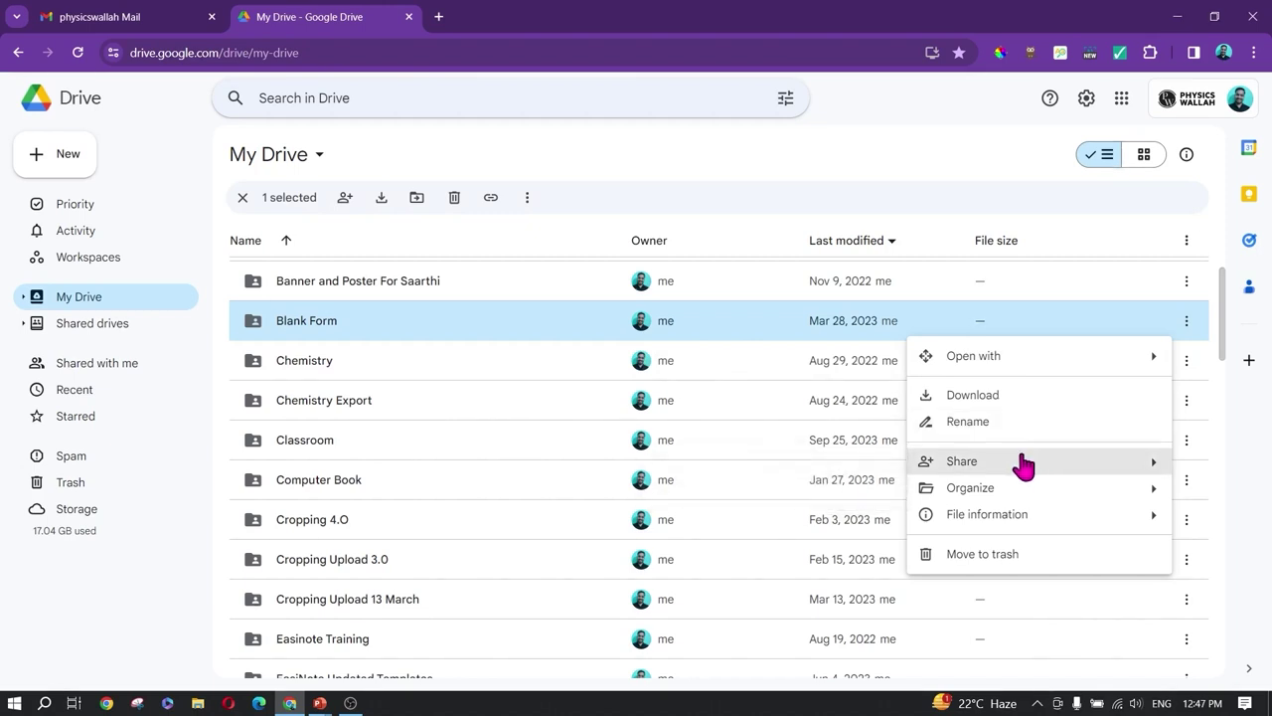
mouse_move(976, 495)
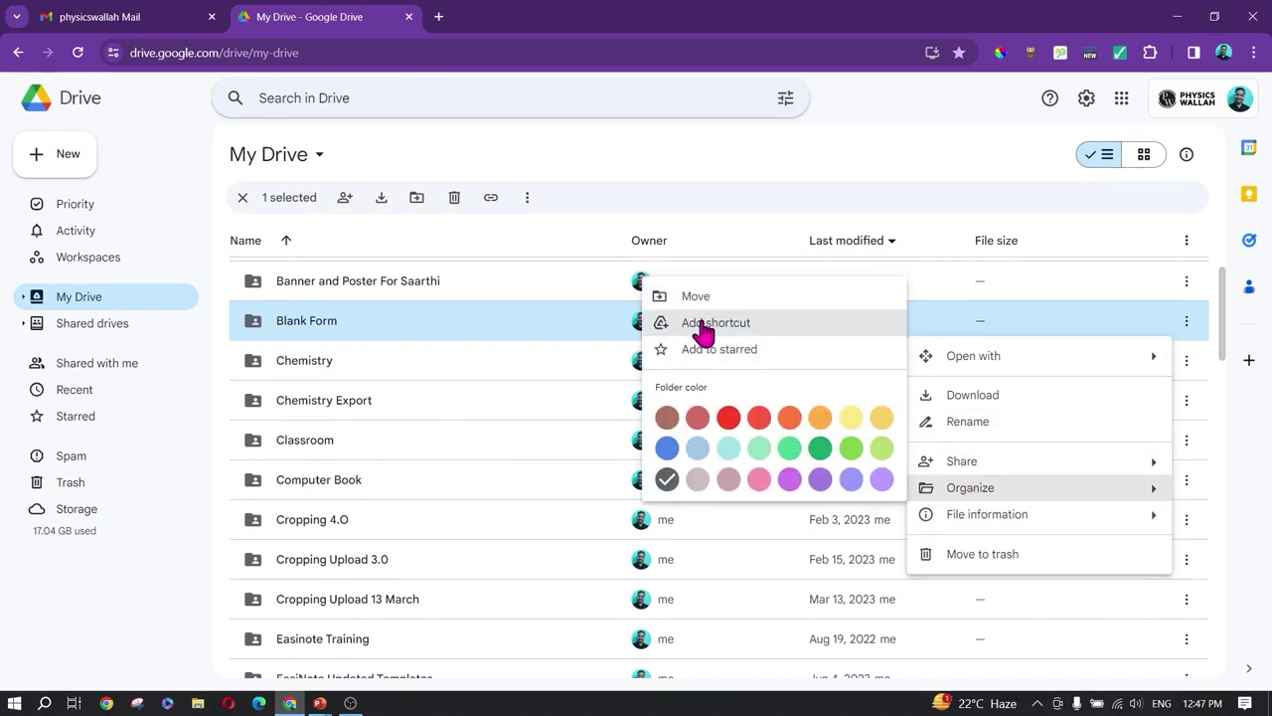
left_click(659, 356)
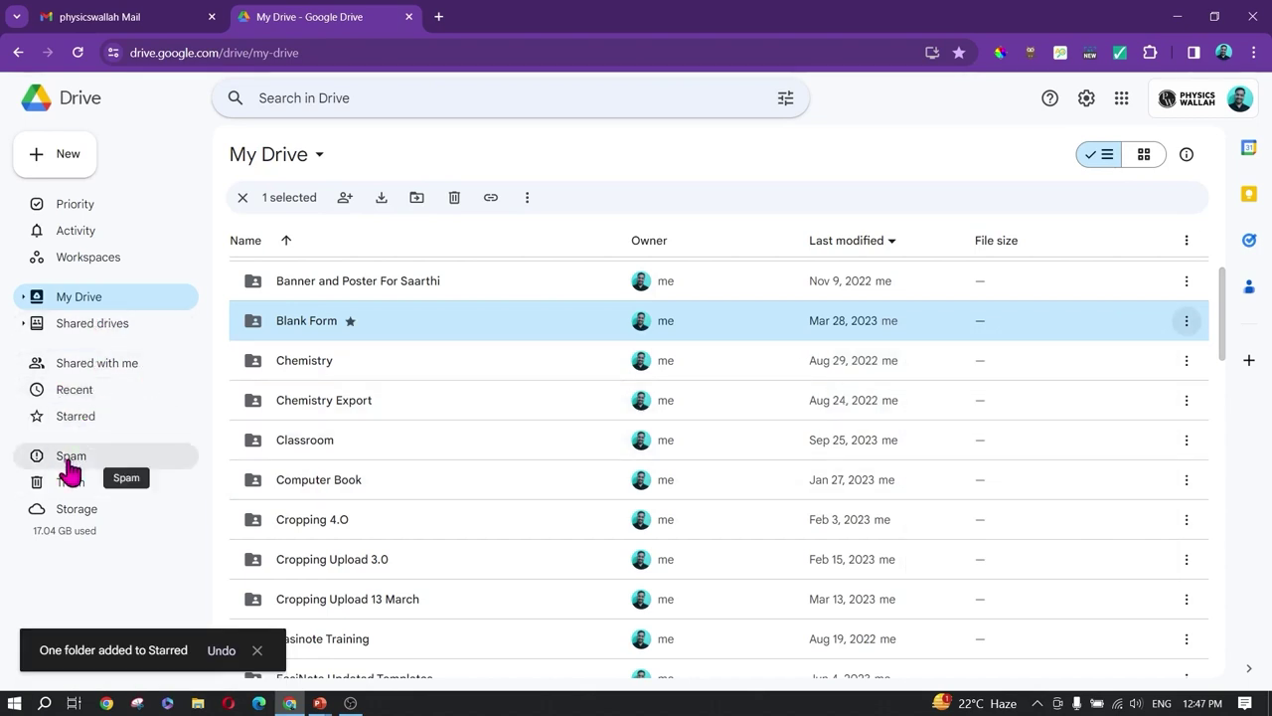
left_click(81, 417)
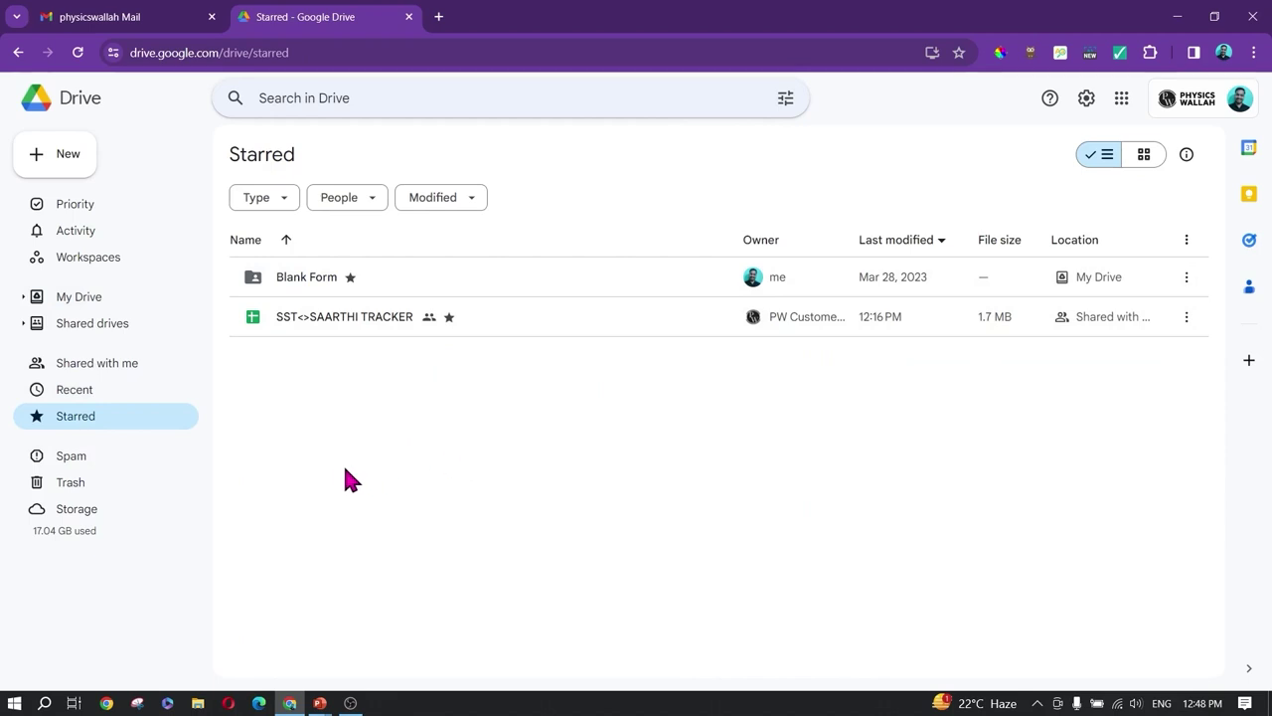
Step: Browse Trash, Spam, Recent and Shared with me, then go to Shared drives
left_click(107, 487)
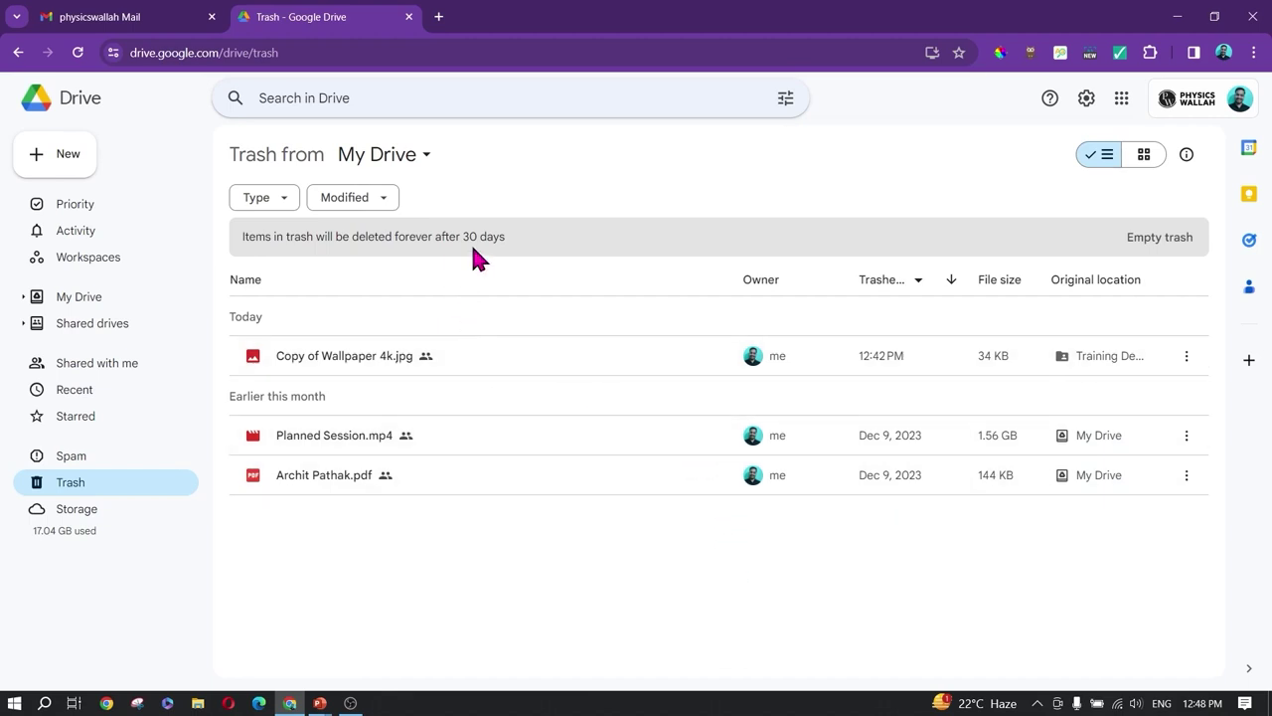
left_click(72, 463)
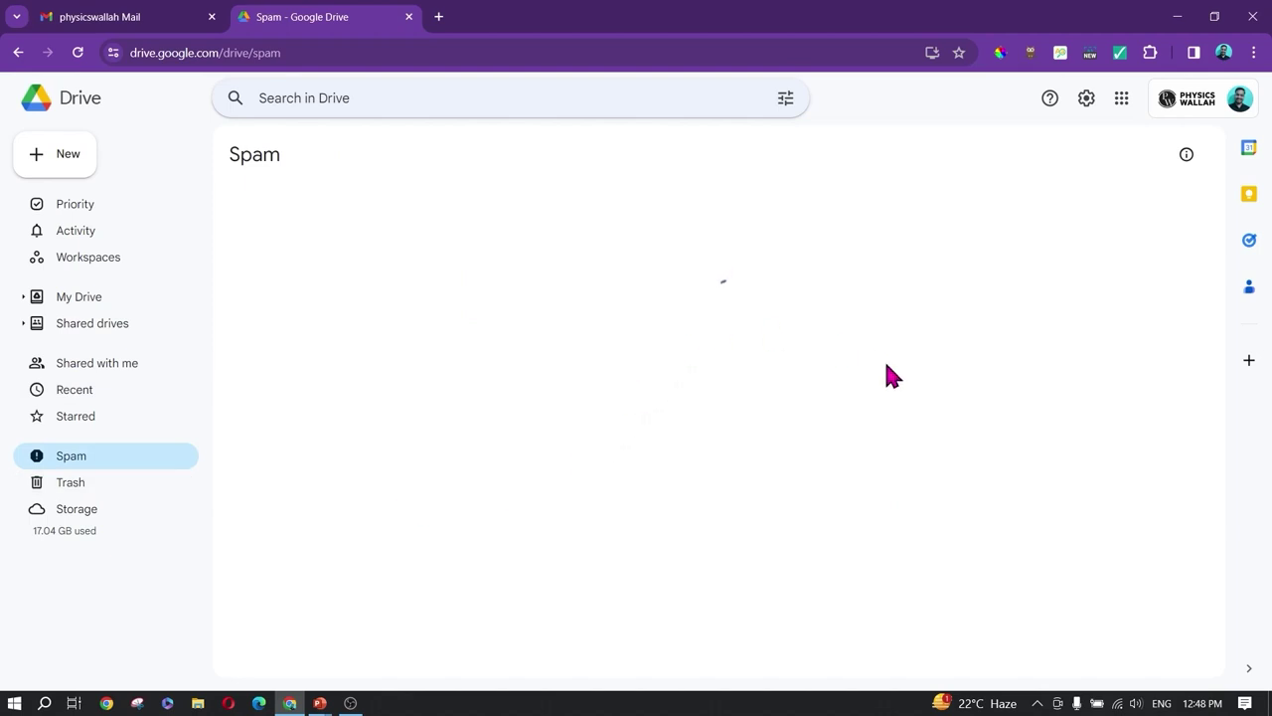
left_click(78, 395)
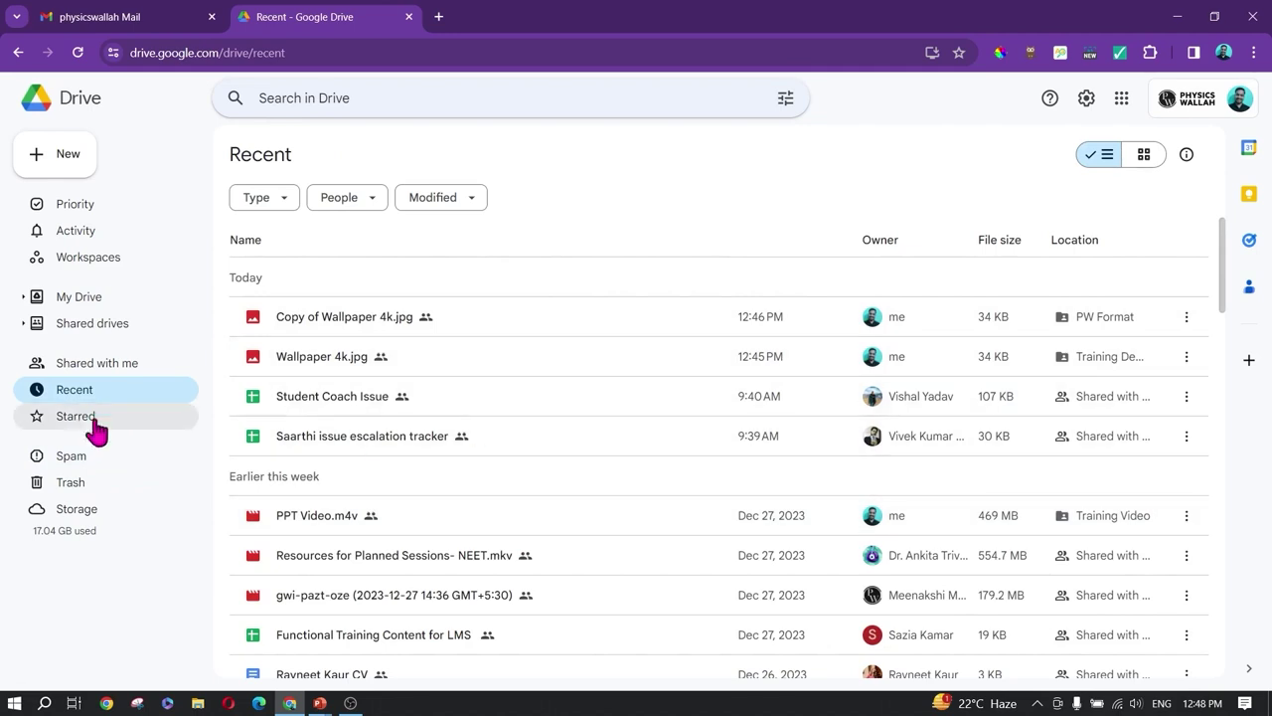
left_click(99, 363)
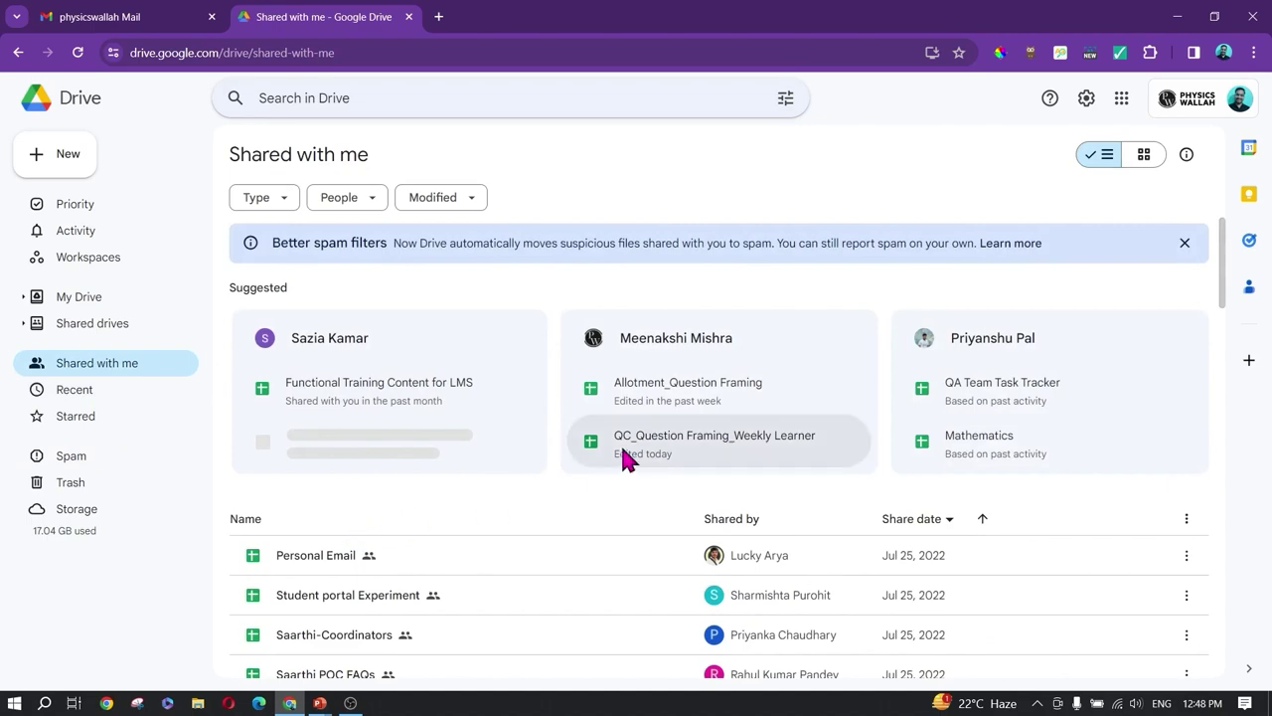
scroll(620, 443, "down", 2)
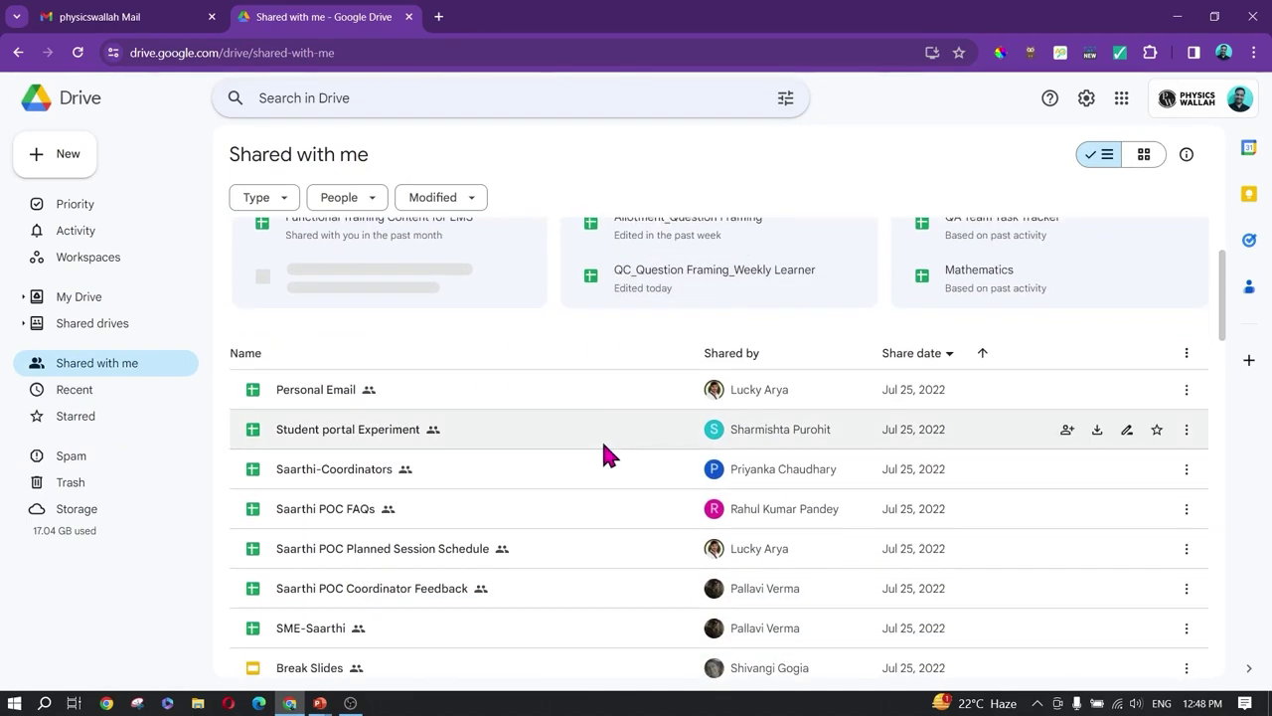
scroll(566, 408, "down", 8)
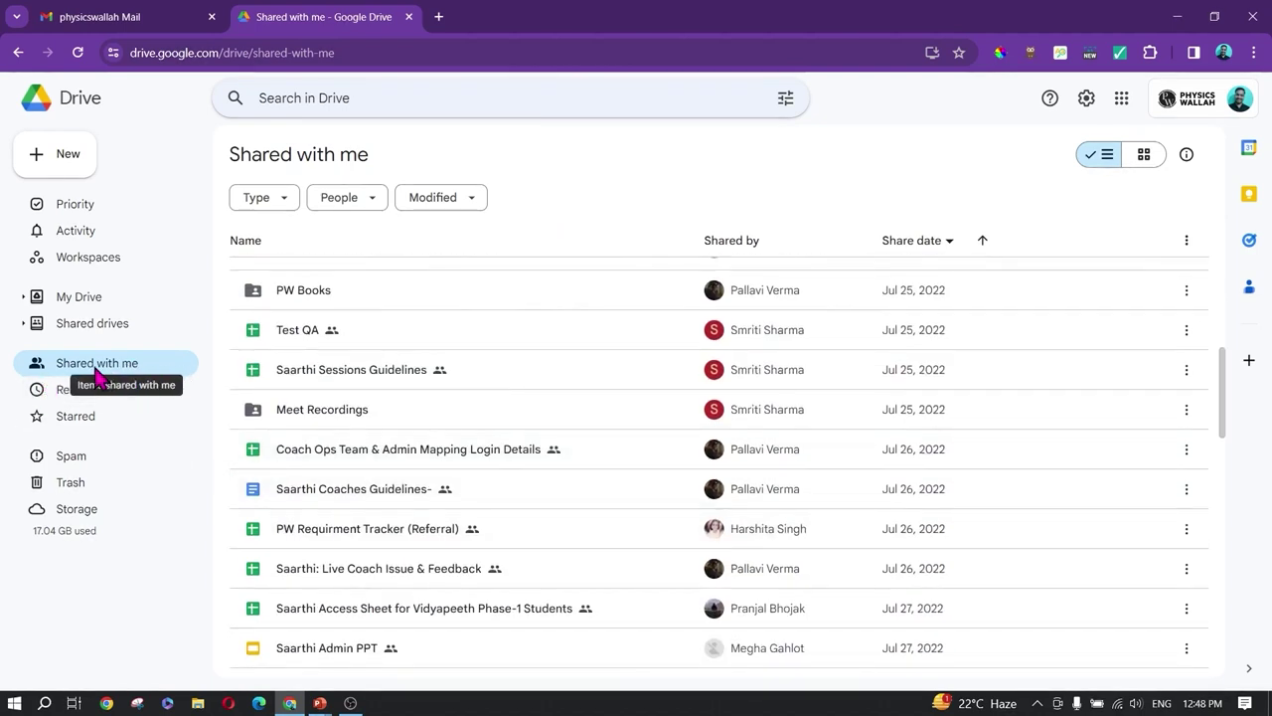
left_click(89, 334)
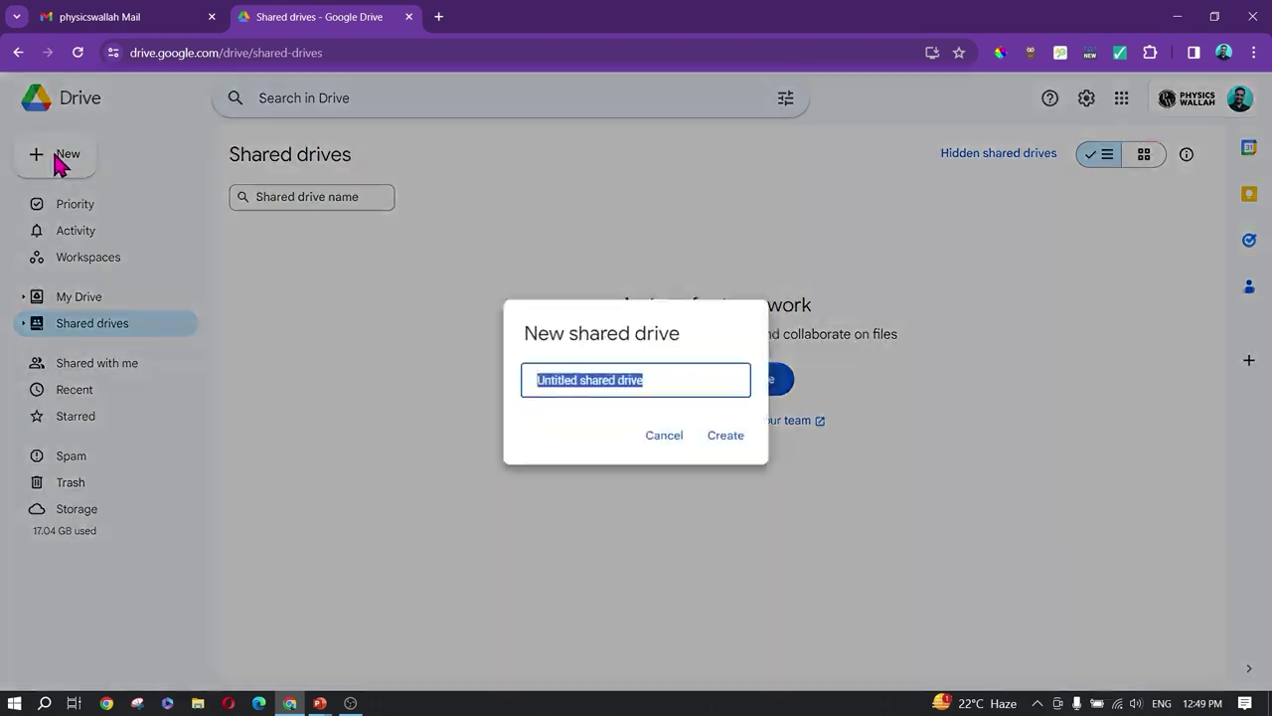
Step: Cancel the new shared drive, visit Priority, and back in My Drive review the New menu options
left_click(661, 434)
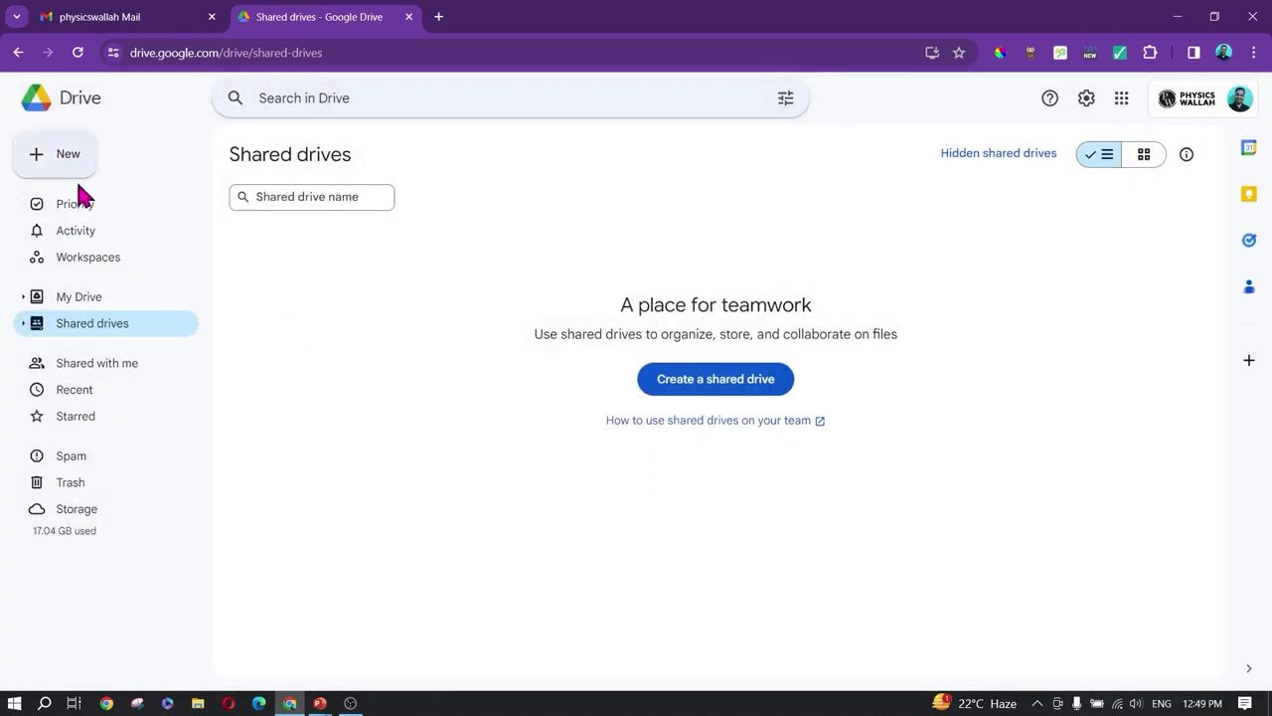
left_click(72, 206)
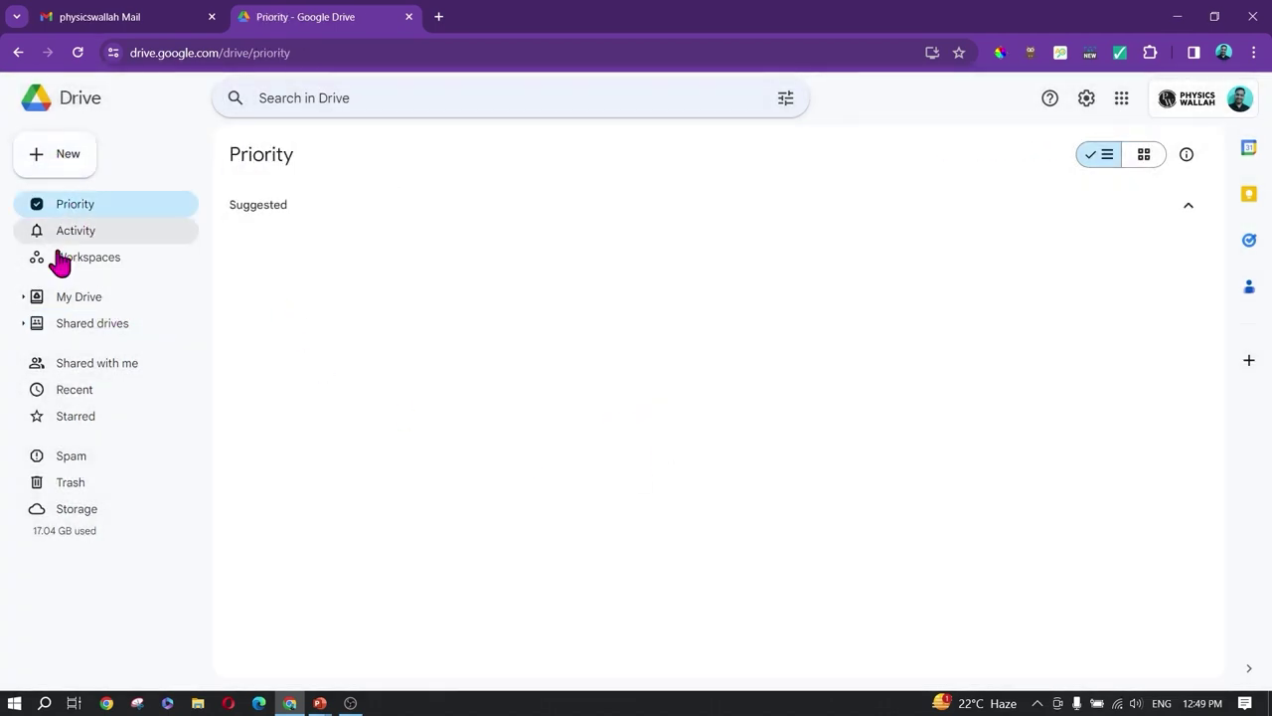
left_click(72, 298)
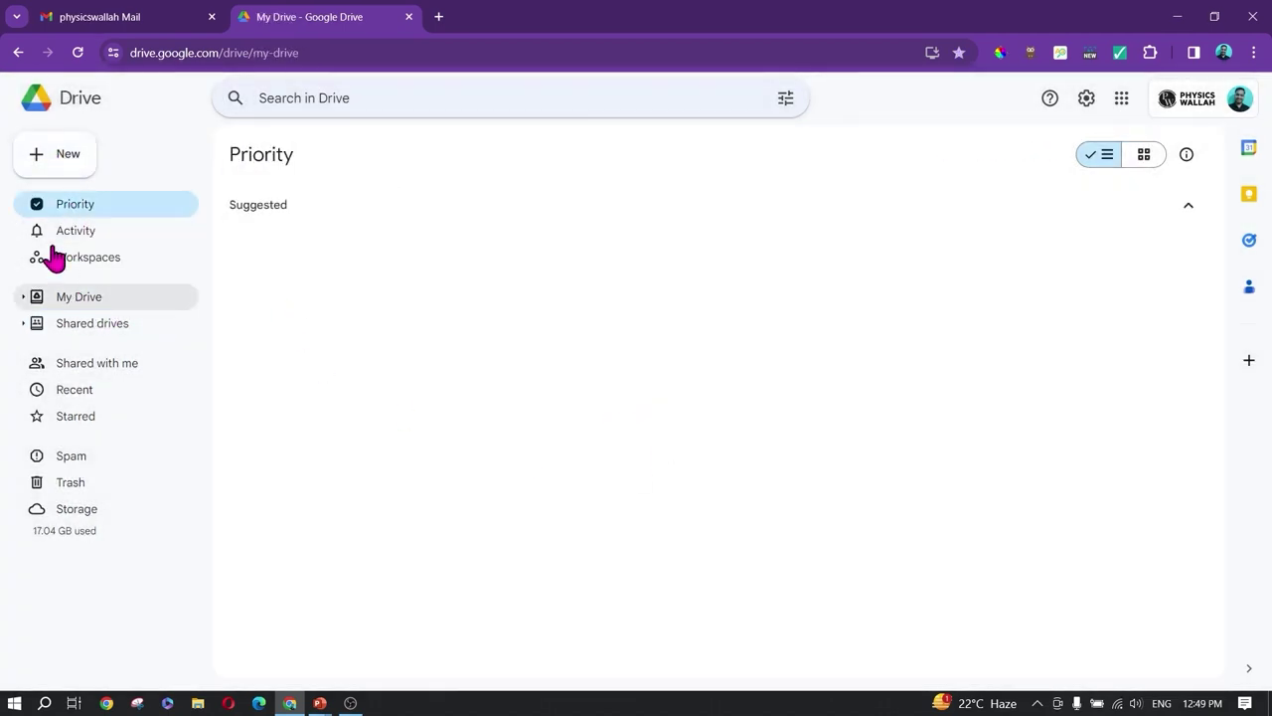
left_click(64, 161)
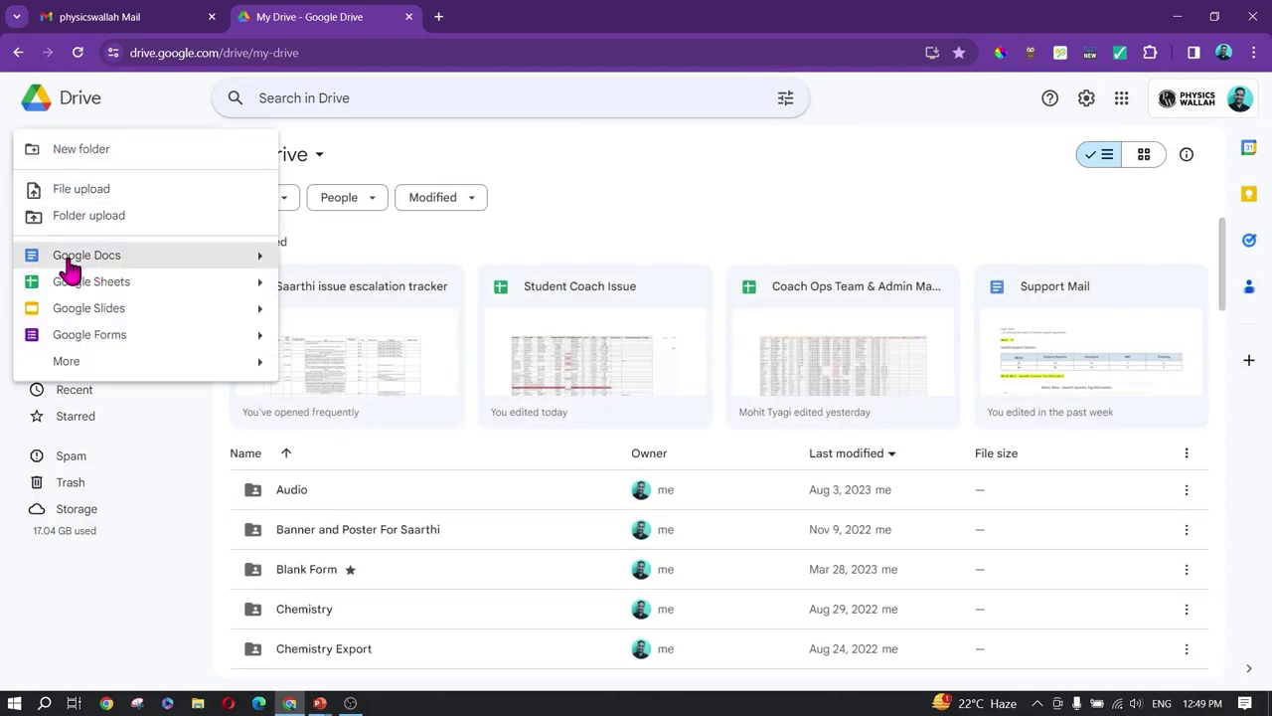
mouse_move(69, 370)
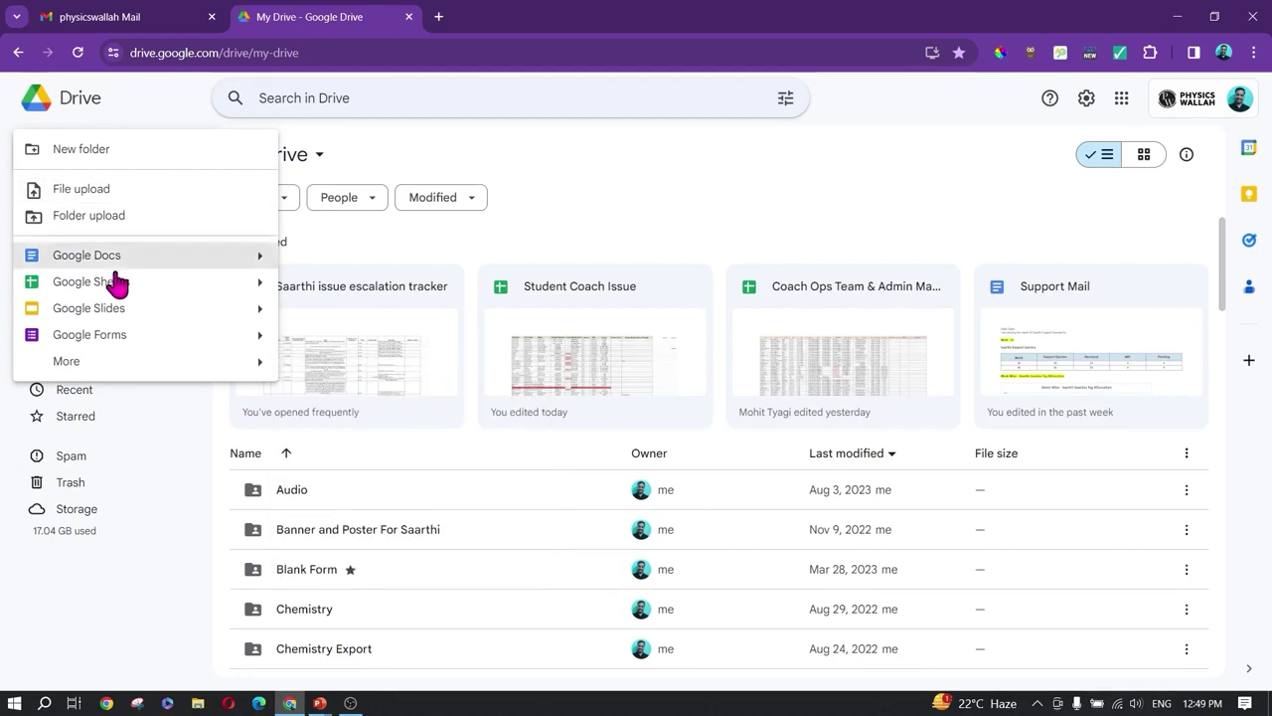
left_click(196, 452)
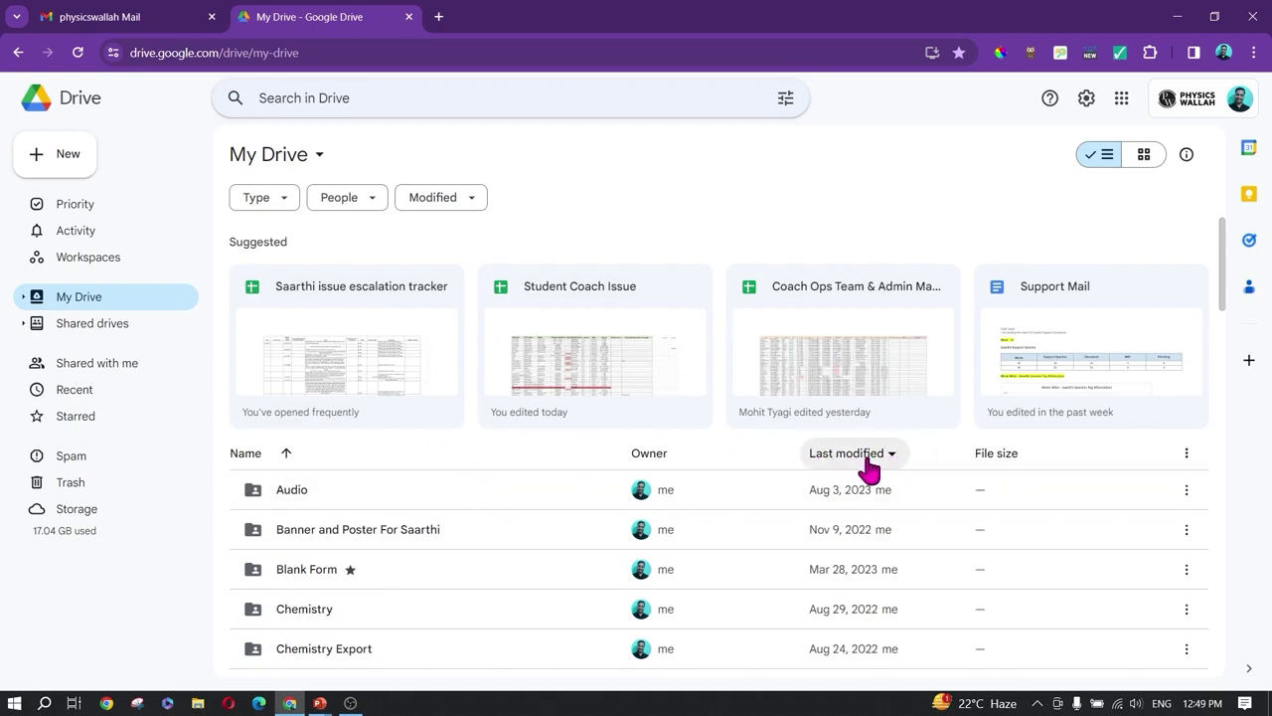
Step: Sort My Drive by Last opened by me, then back to Last modified
scroll(880, 457, "down", 1)
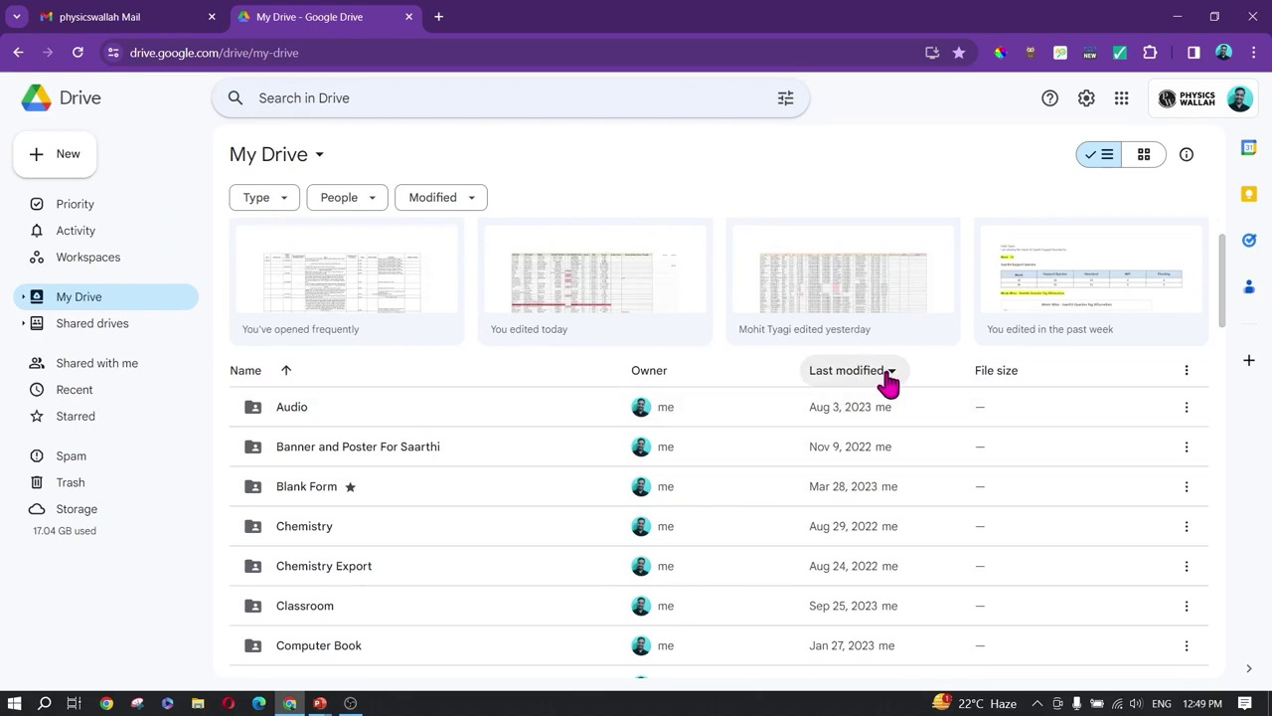
left_click(888, 375)
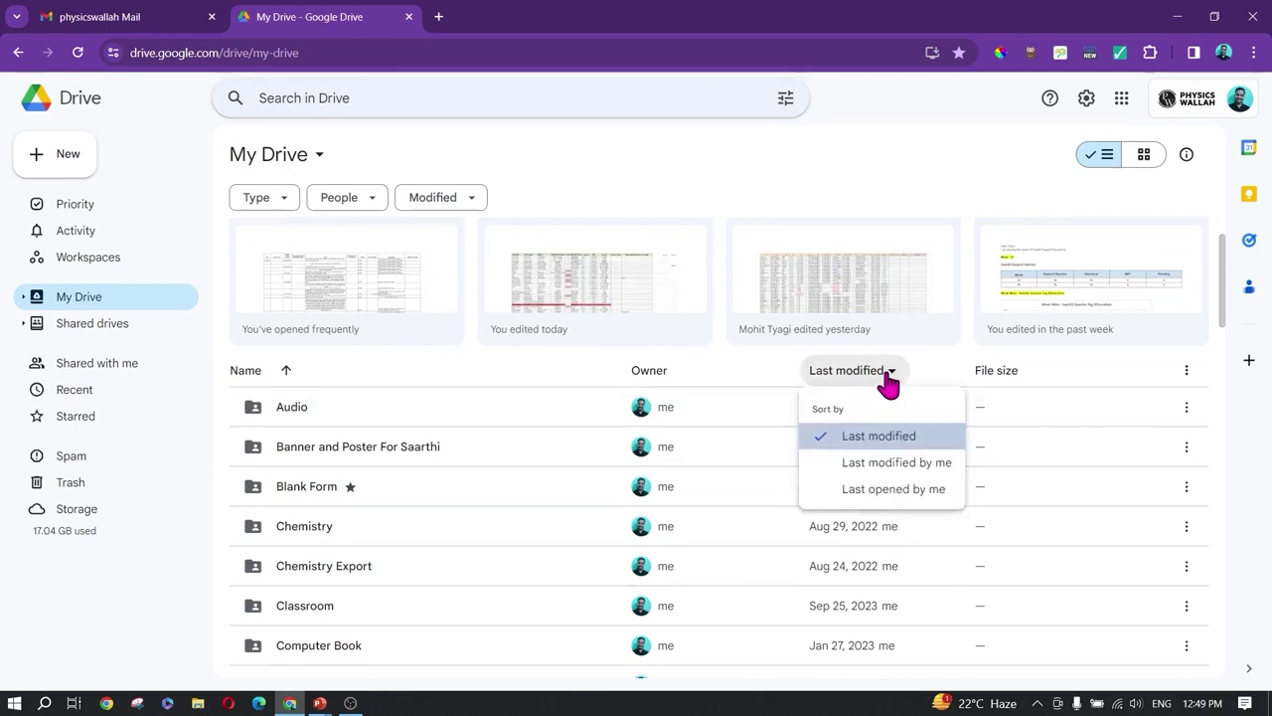
left_click(900, 496)
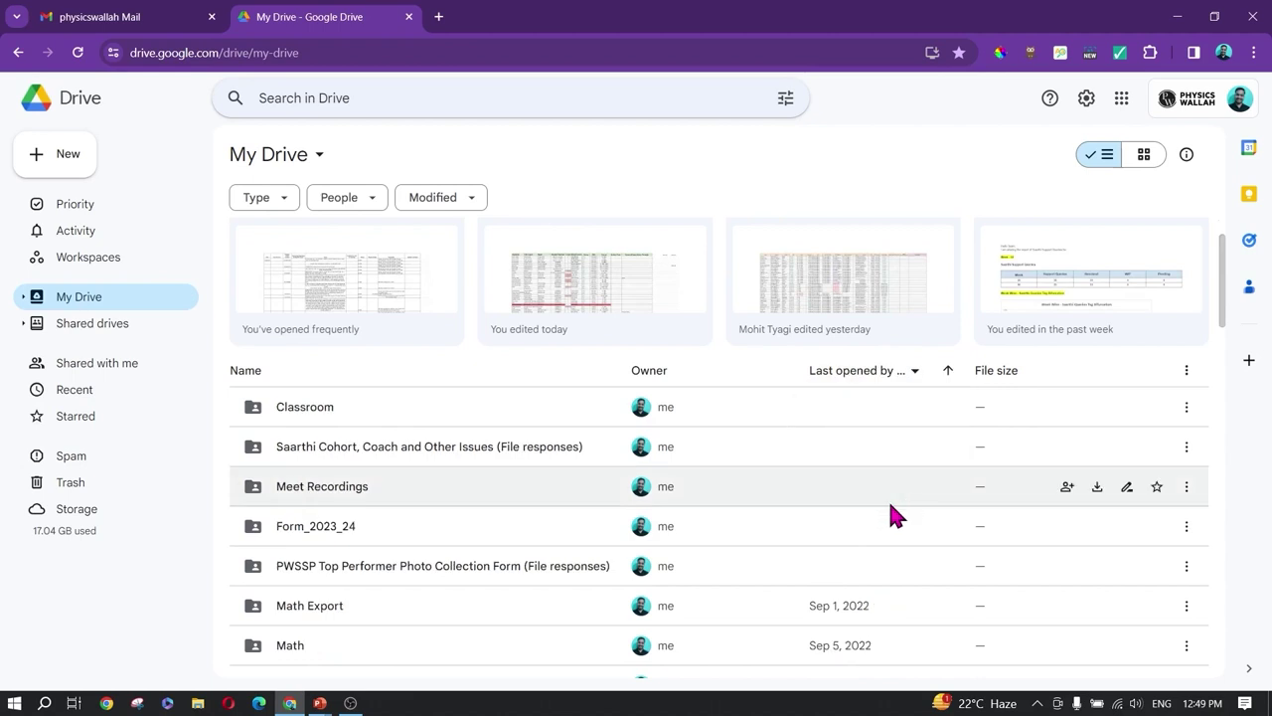
left_click(894, 374)
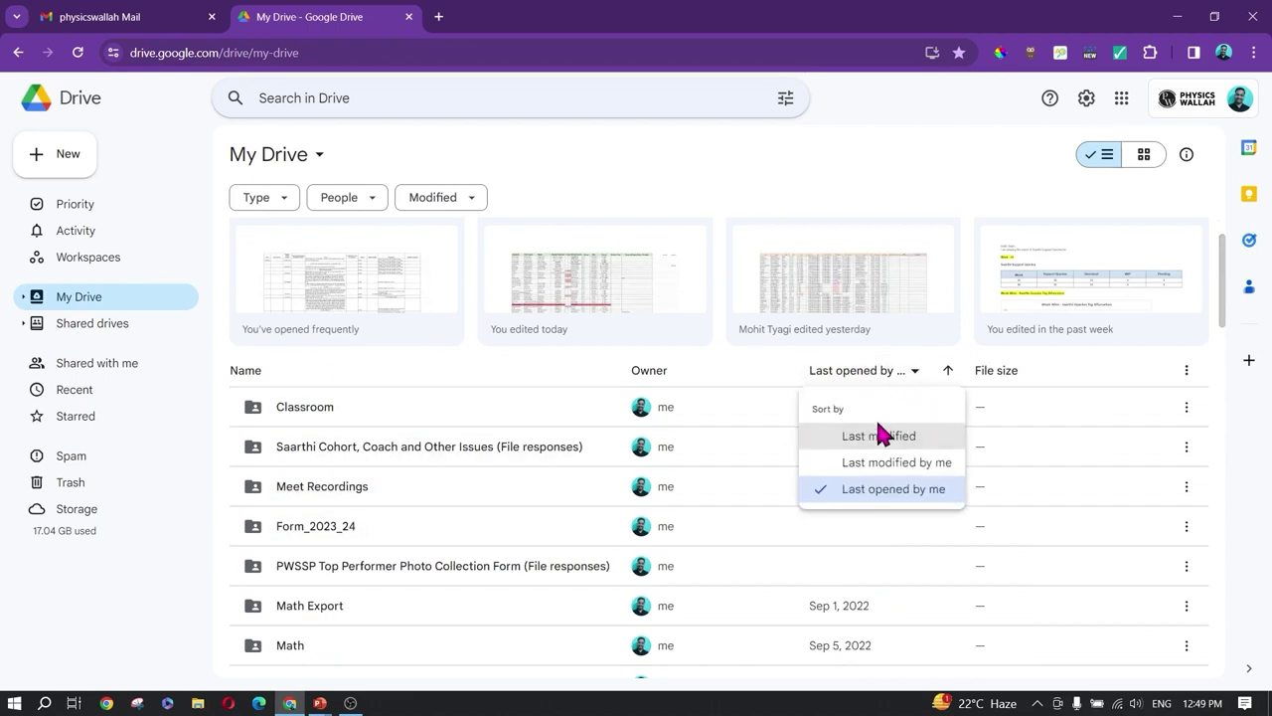
left_click(874, 436)
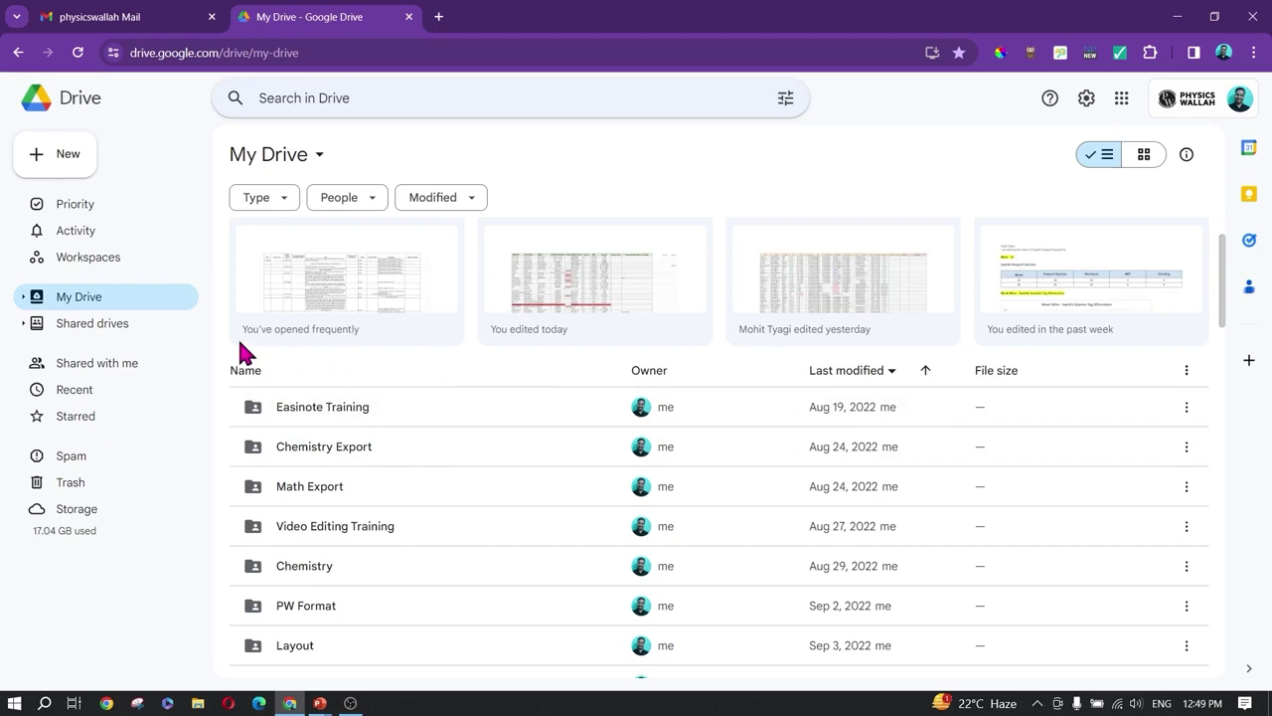
Step: In Shared with me, sort by Last modified, then back to Share date
left_click(78, 334)
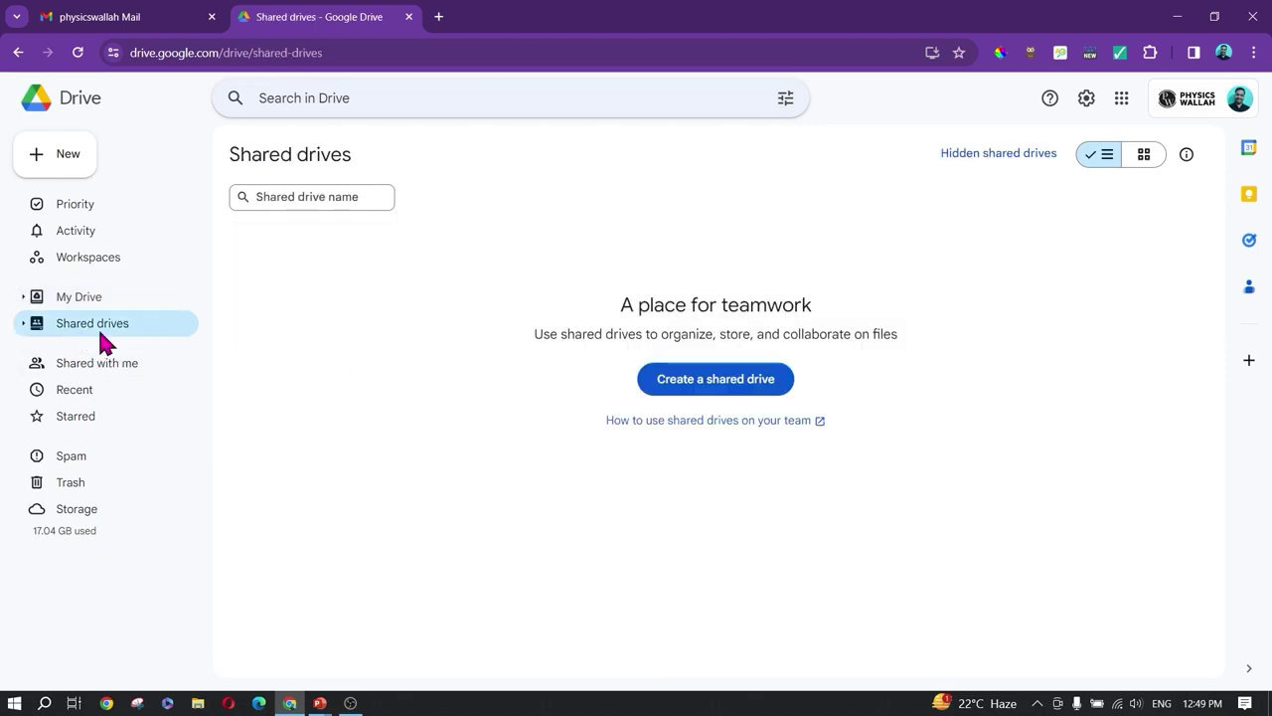
left_click(93, 364)
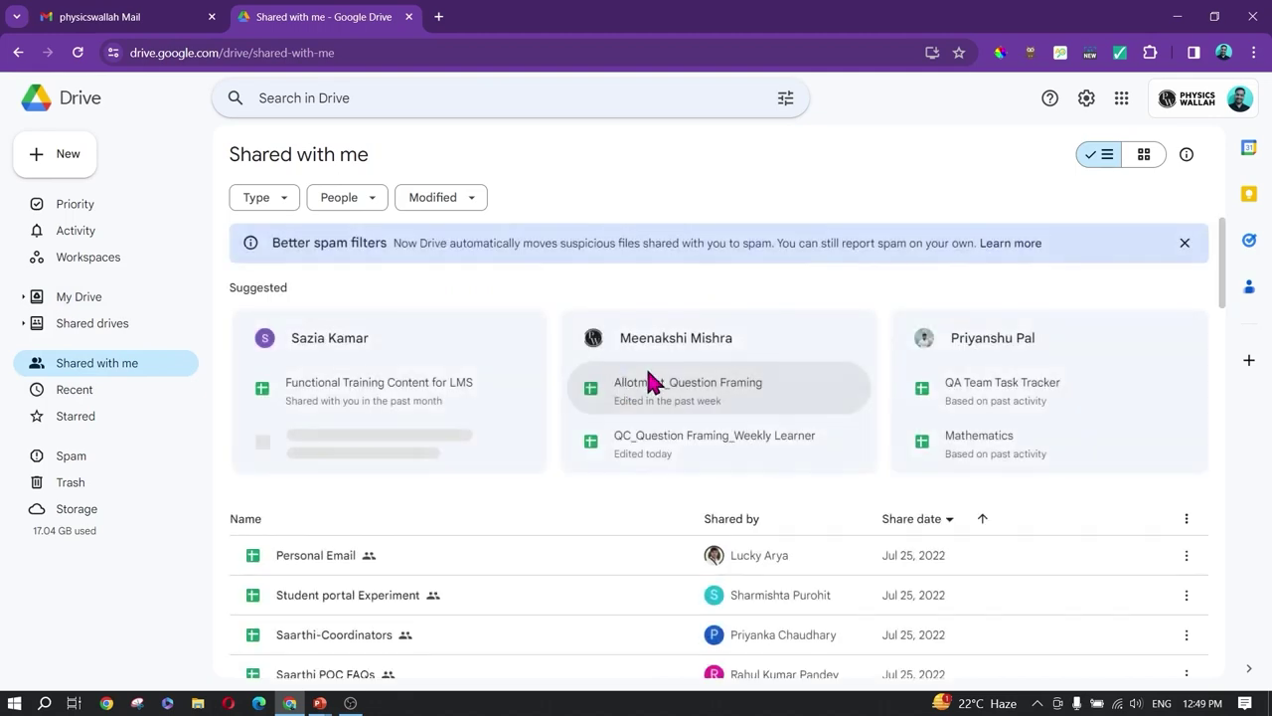
scroll(725, 410, "down", 2)
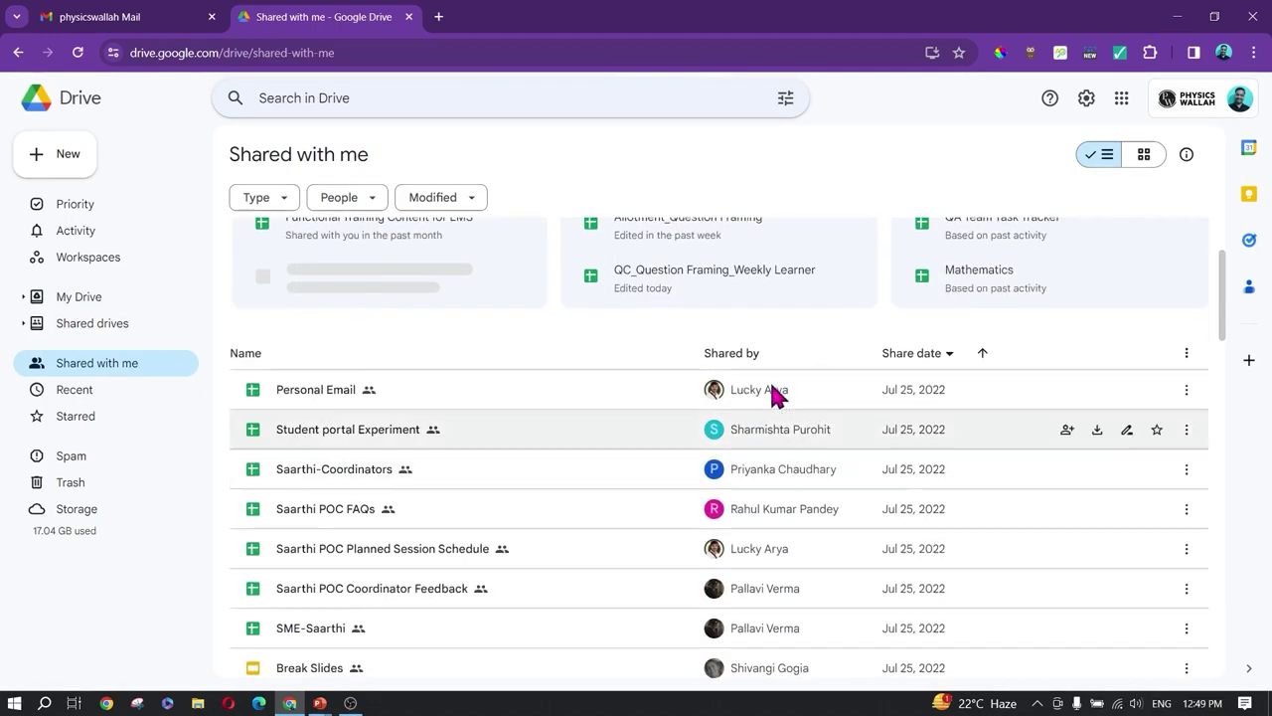
left_click(939, 360)
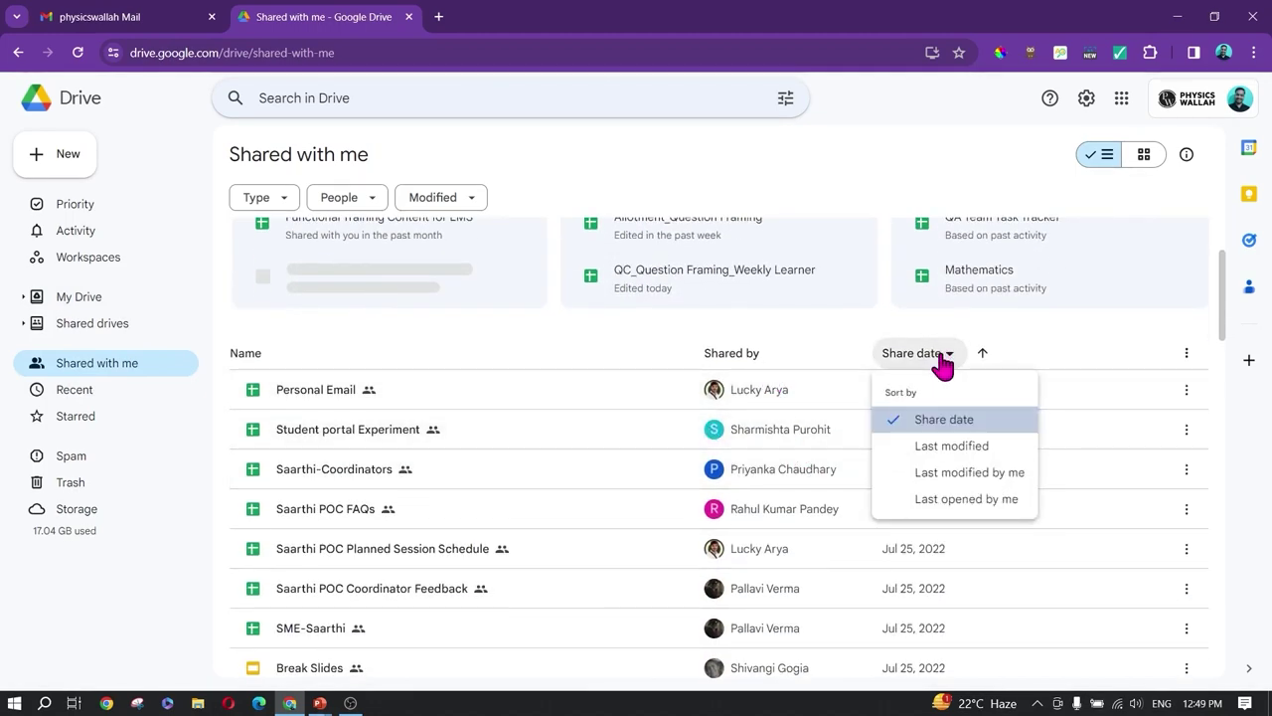
left_click(950, 447)
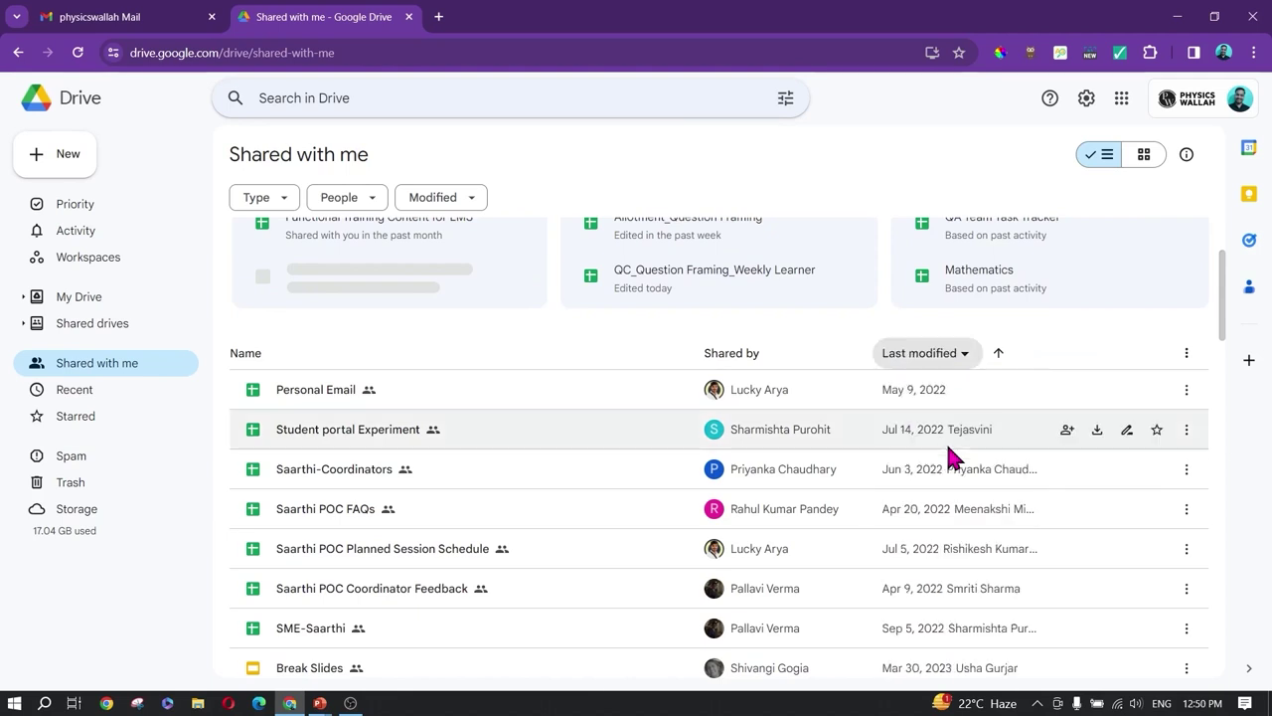
left_click(927, 356)
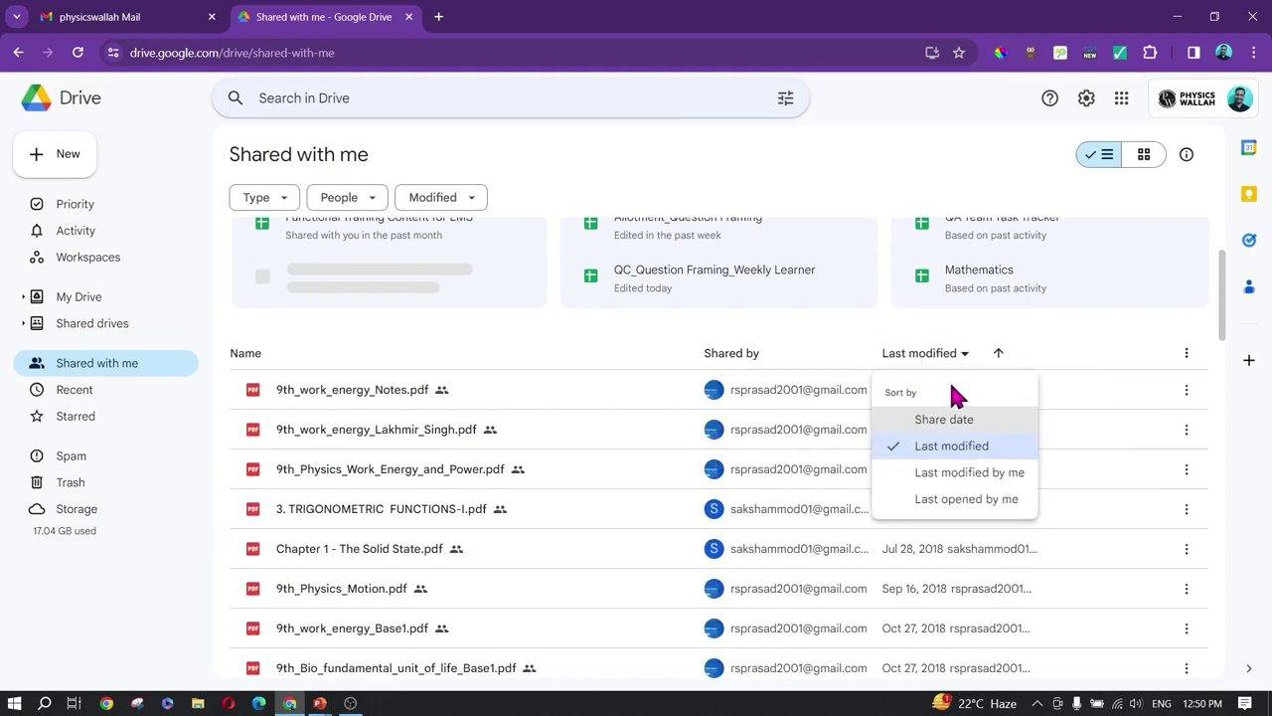
left_click(960, 421)
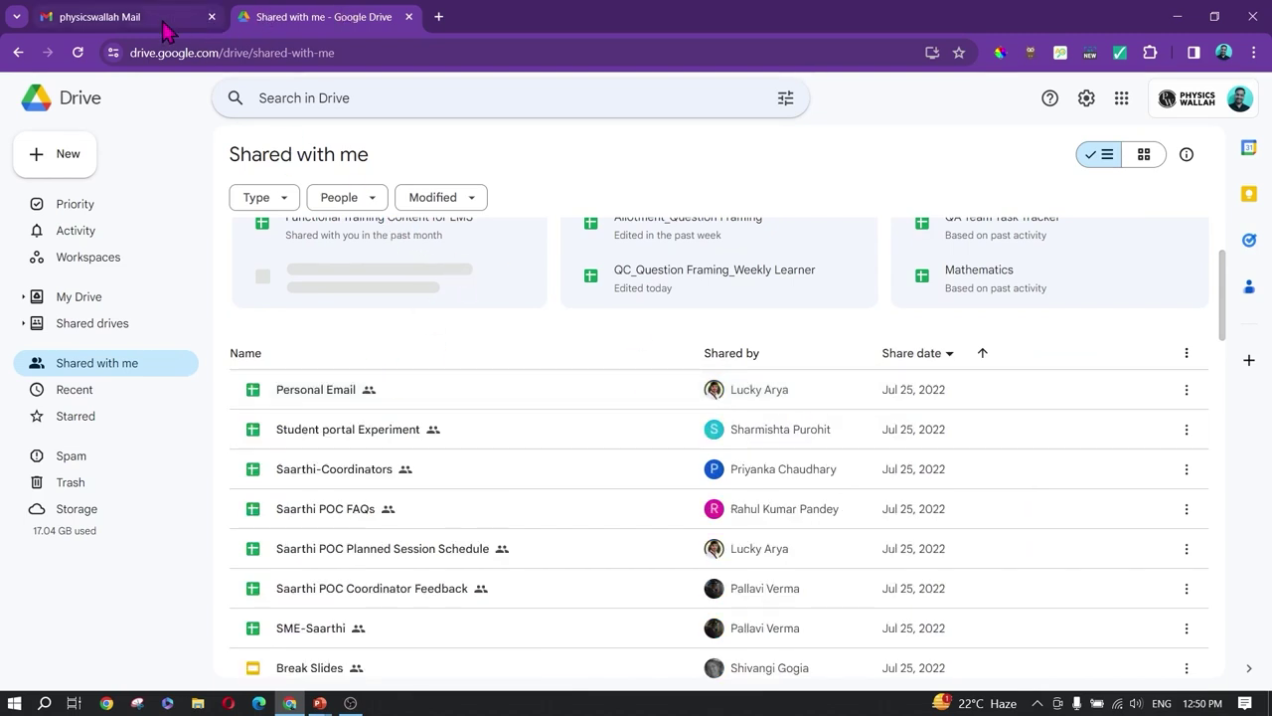
mouse_move(164, 33)
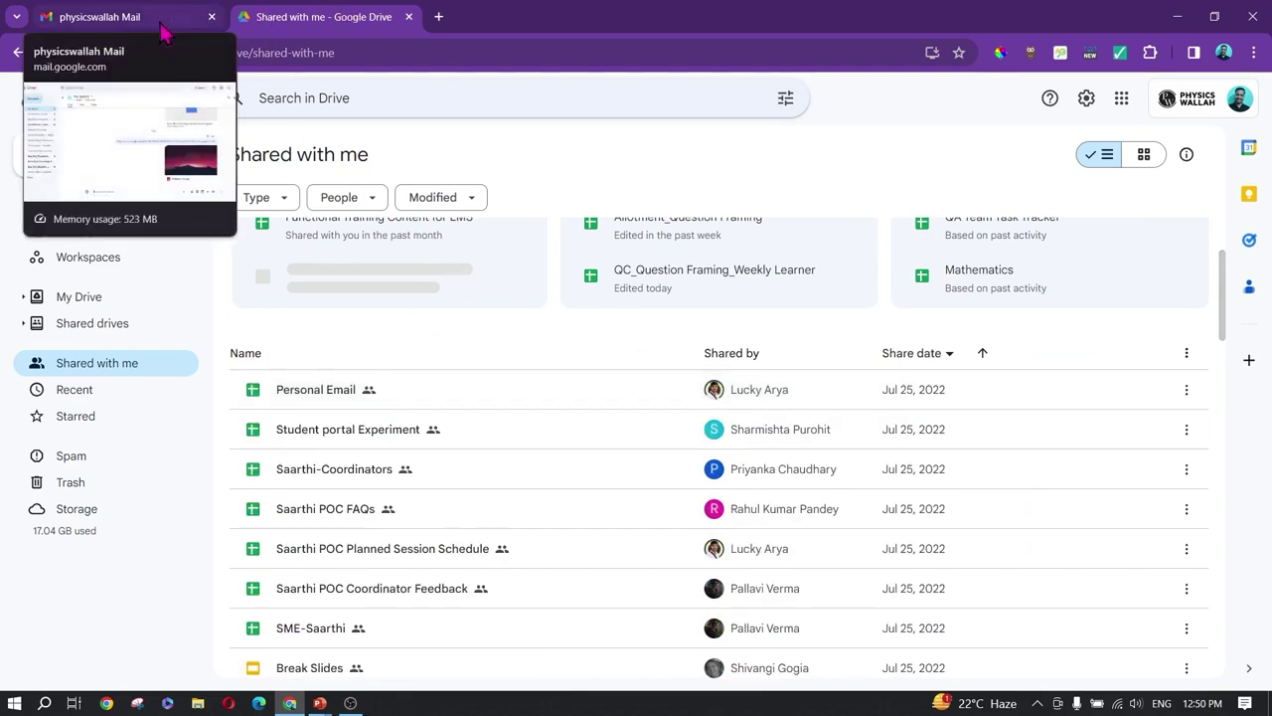